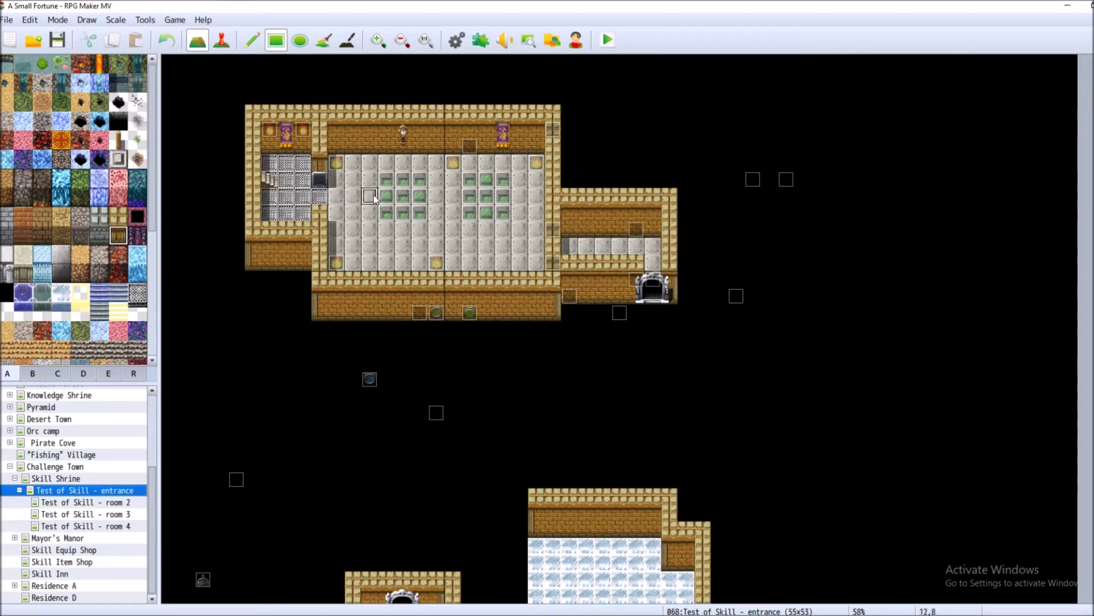
# Open the slippery floor event at 7,7 on the Test of Skill - room 2 map for editing.
pyautogui.click(131, 503)
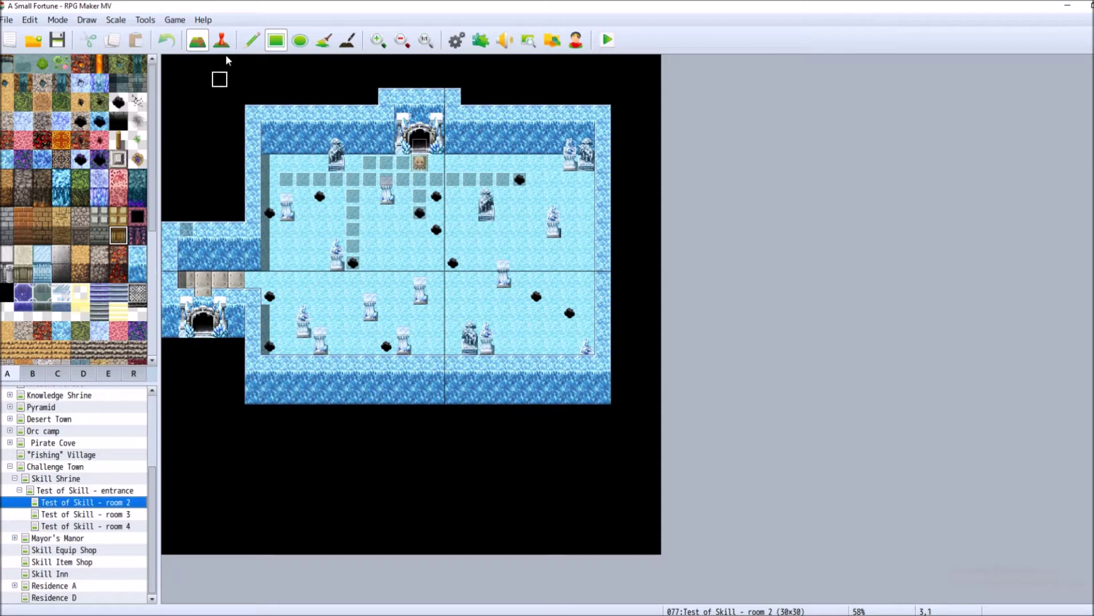
pyautogui.click(222, 40)
pyautogui.rightClick(287, 181)
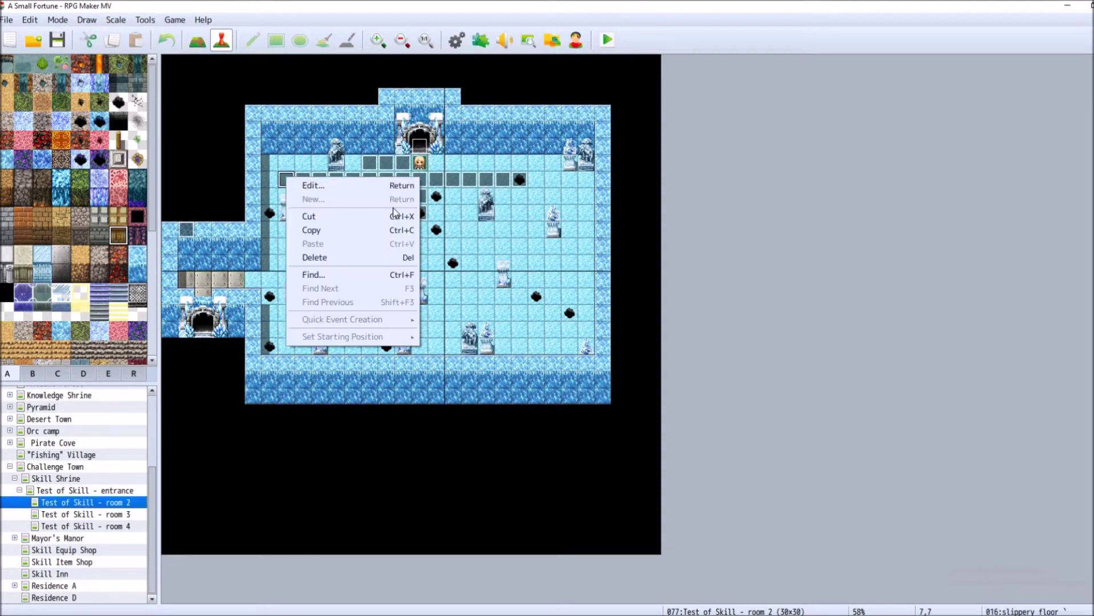
pyautogui.click(302, 183)
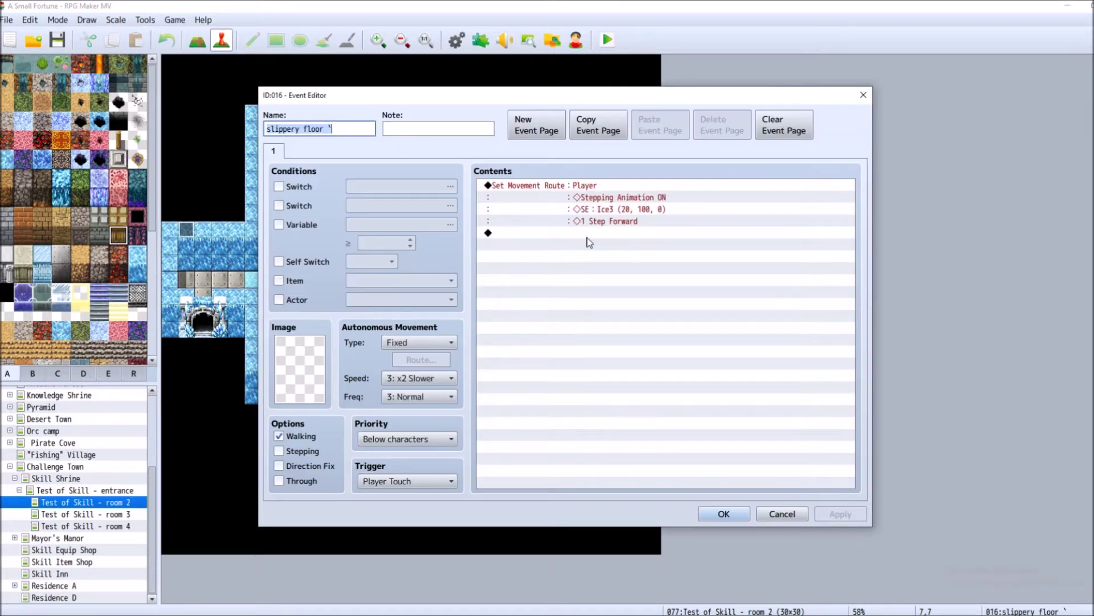
# Review the player's movement route in the slippery floor event, including its stepping animation, Ice3 sound and forward step.
pyautogui.click(611, 211)
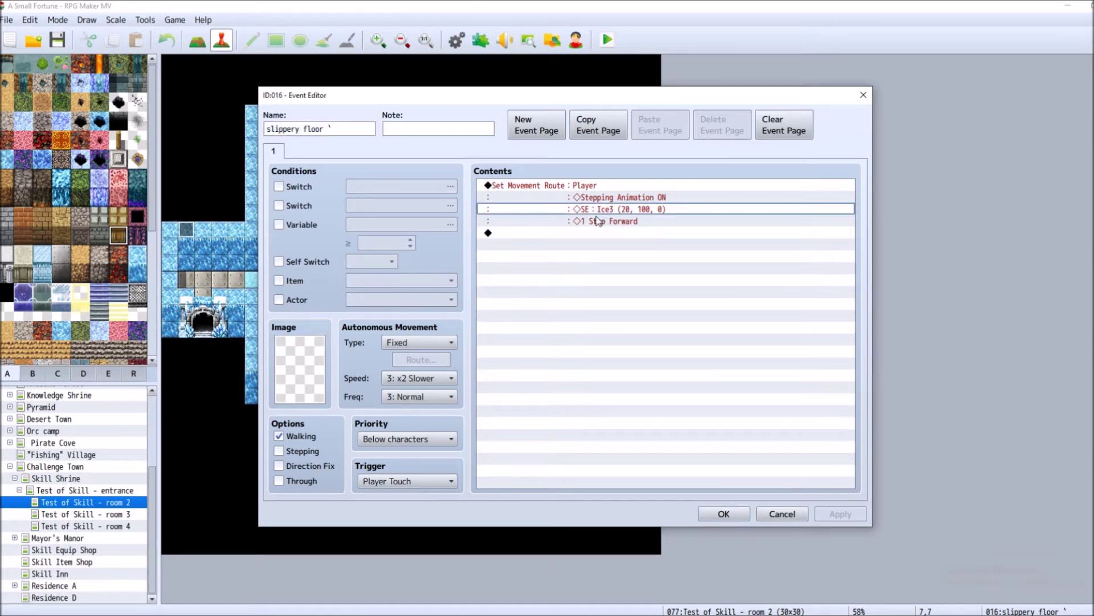
pyautogui.rightClick(597, 224)
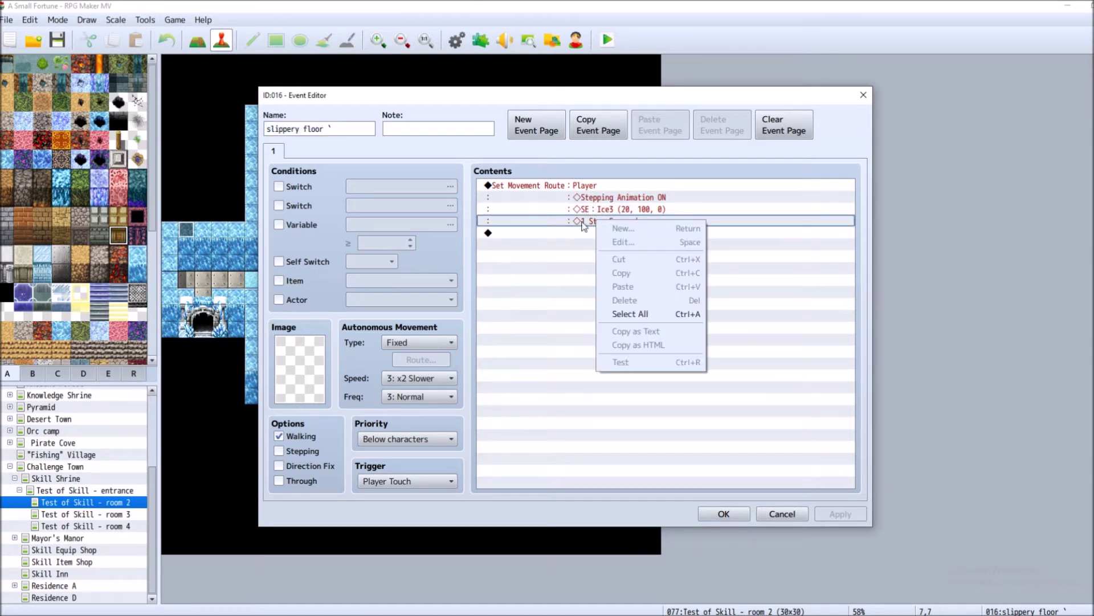
pyautogui.click(584, 227)
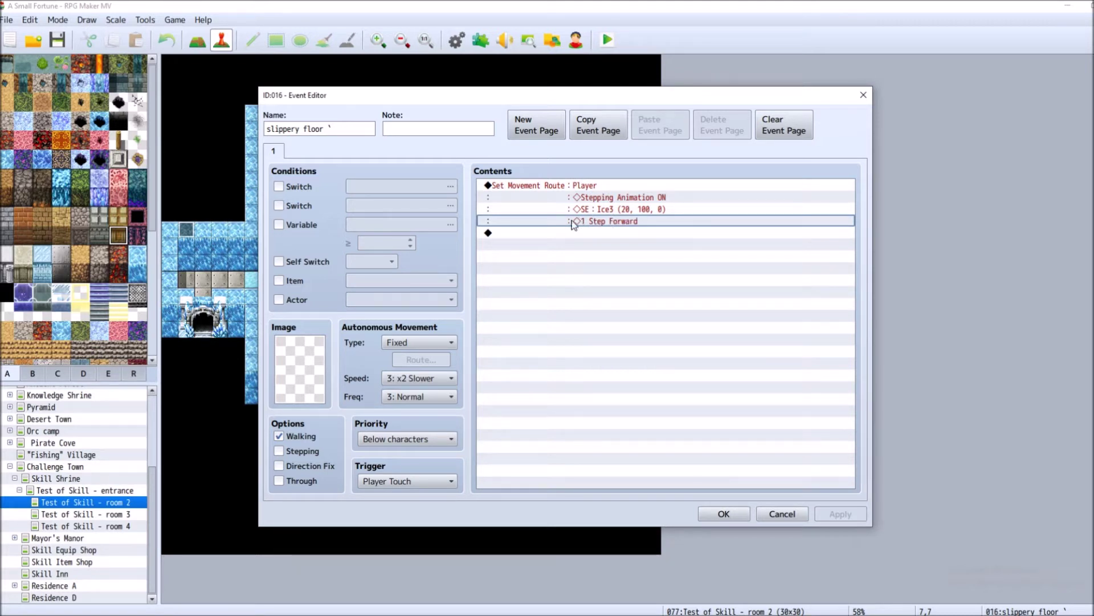
pyautogui.click(591, 209)
pyautogui.rightClick(590, 222)
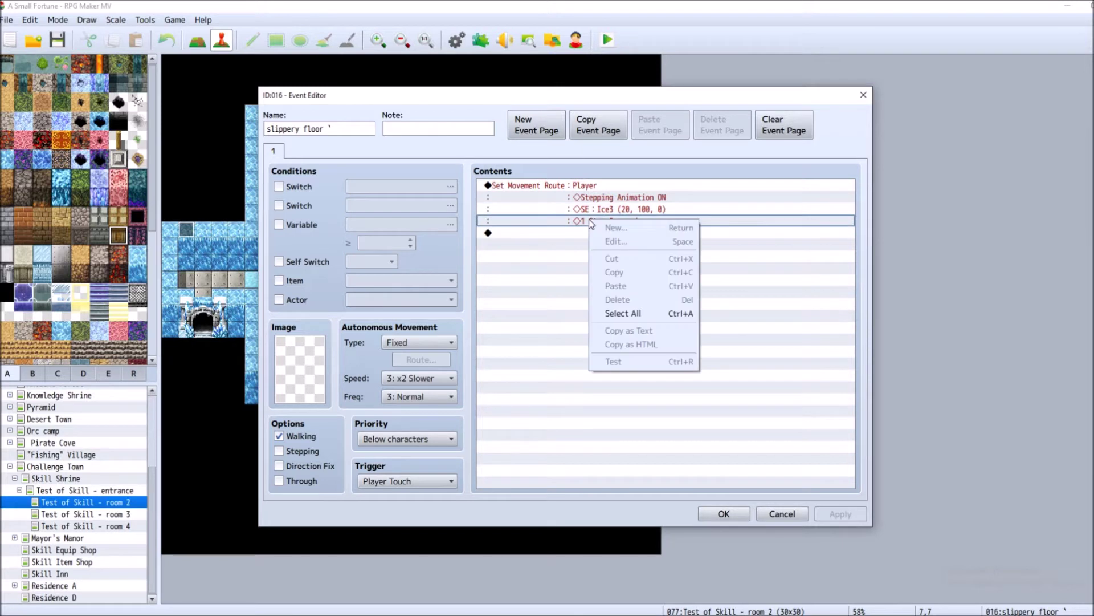
pyautogui.click(579, 233)
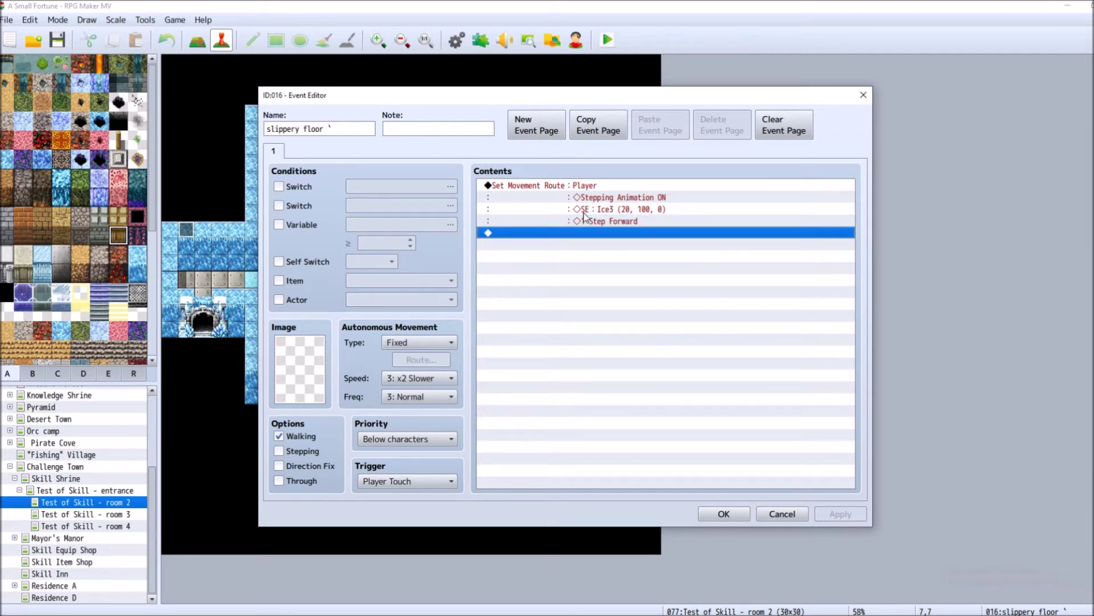
pyautogui.rightClick(564, 189)
pyautogui.click(576, 211)
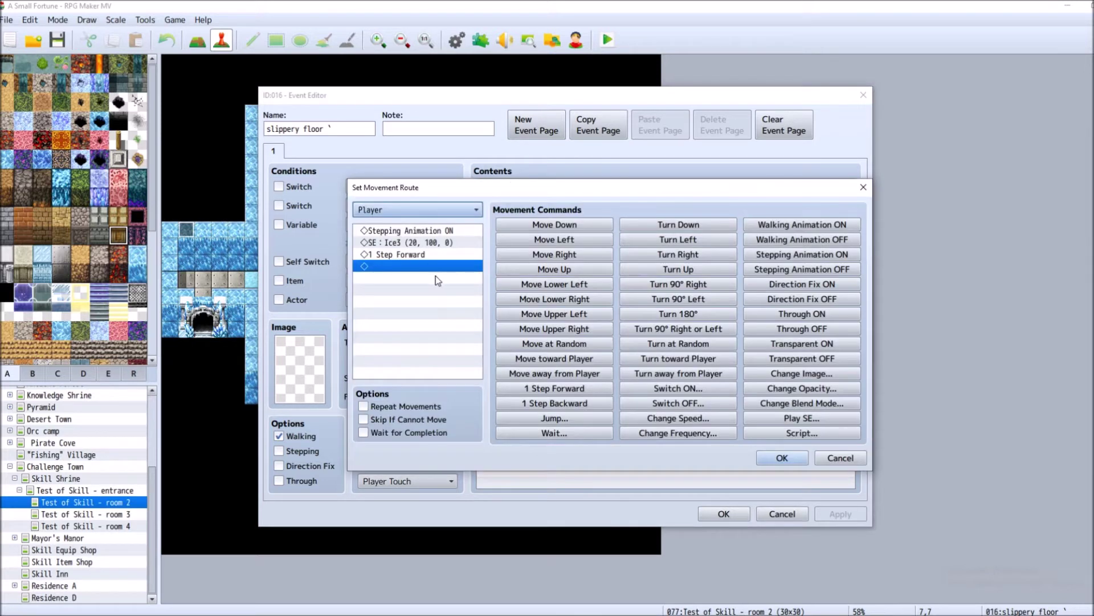
pyautogui.click(413, 254)
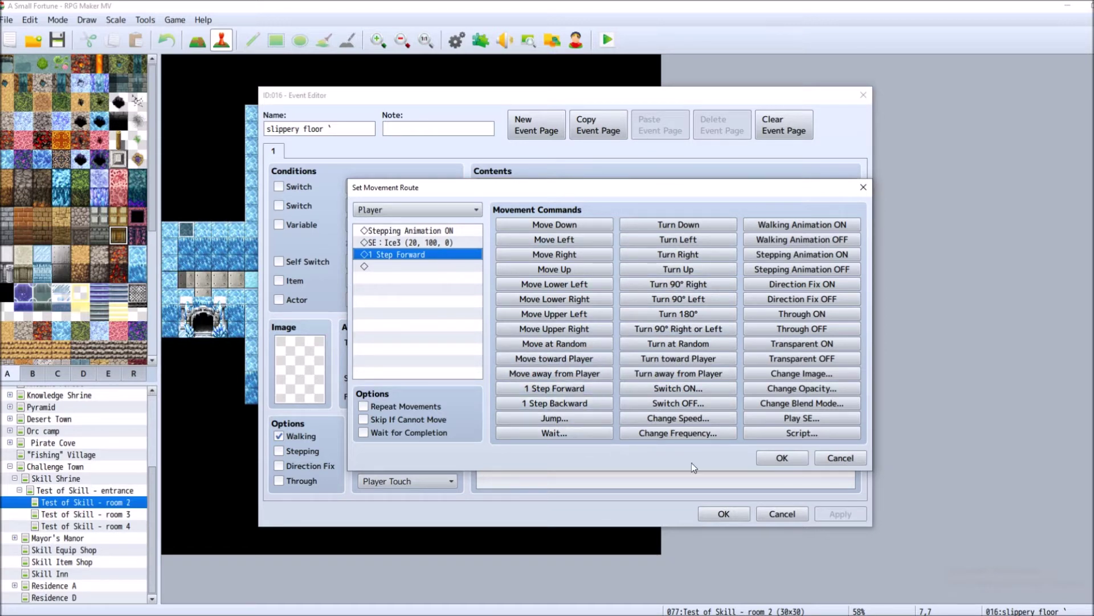
pyautogui.click(782, 458)
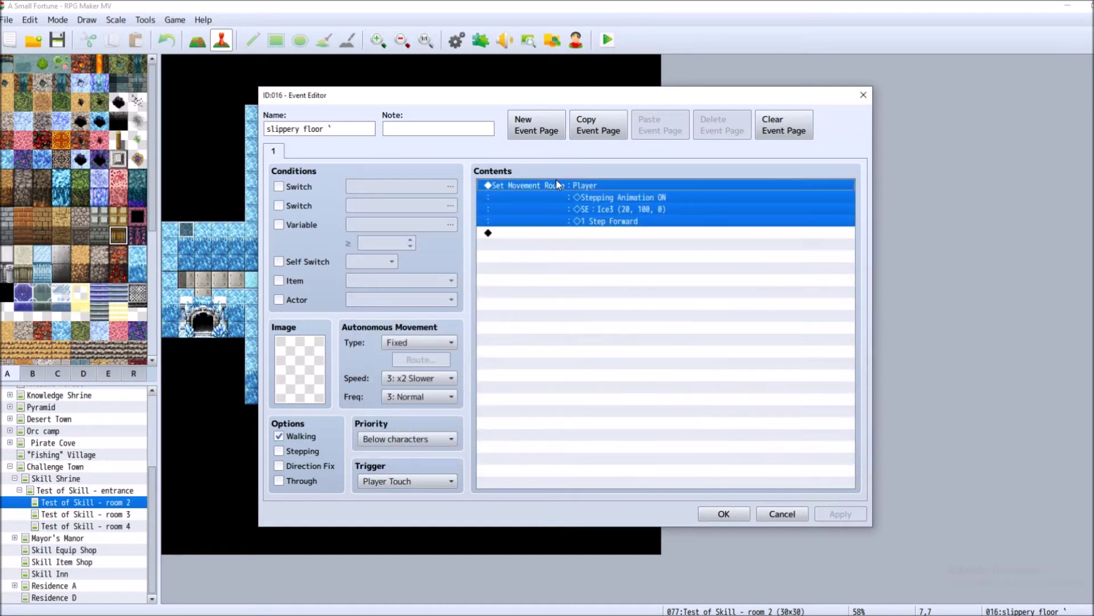
# Insert a Show Balloon Icon command with the Sweat balloon for the player above the movement route, and save the event.
pyautogui.doubleClick(556, 181)
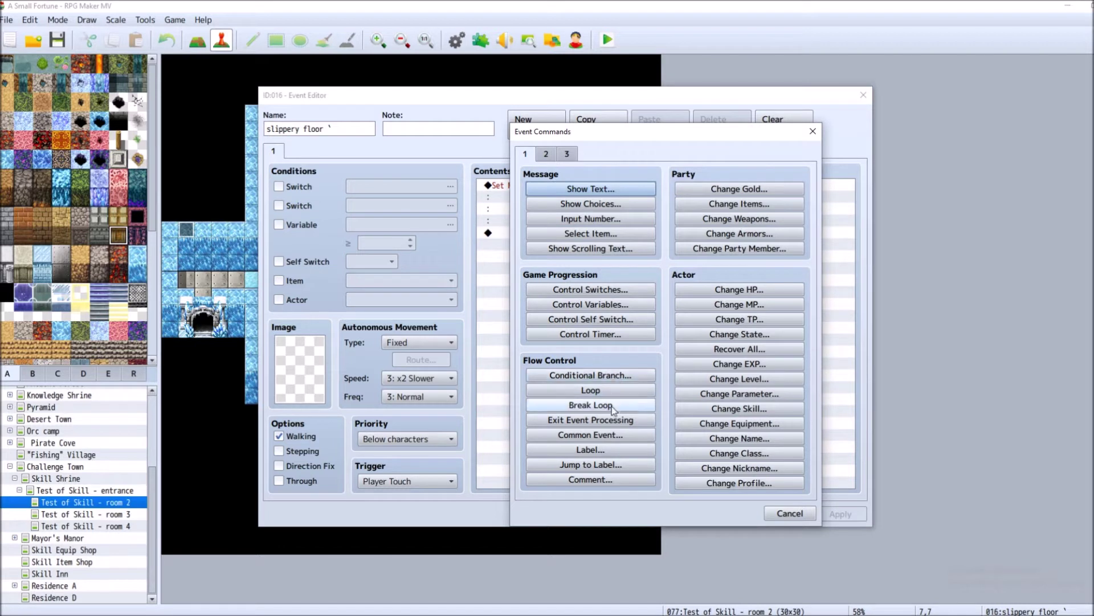
pyautogui.click(546, 155)
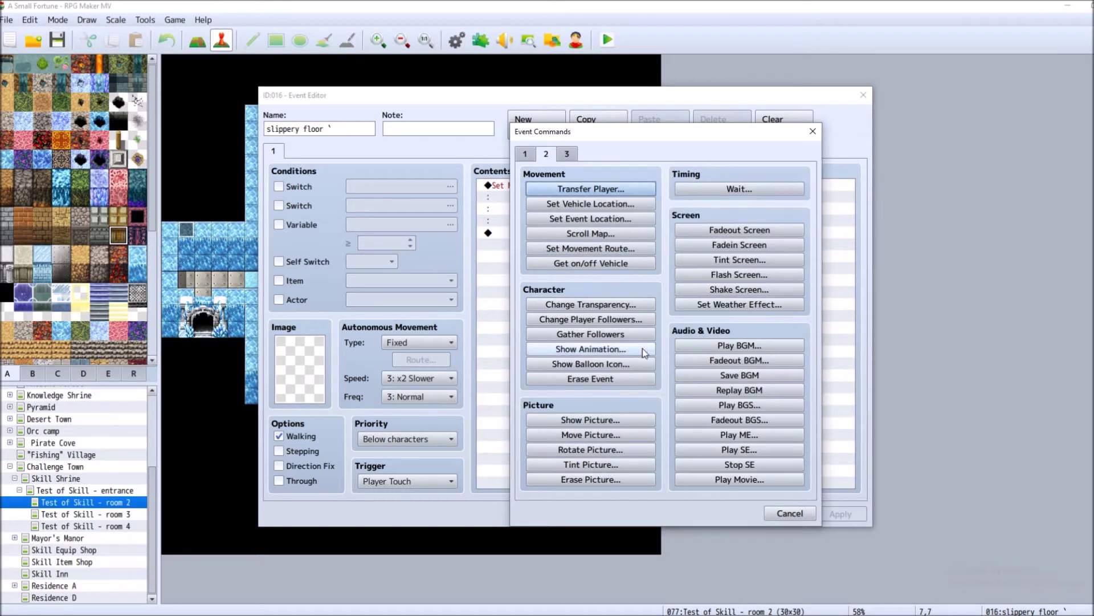
pyautogui.click(621, 364)
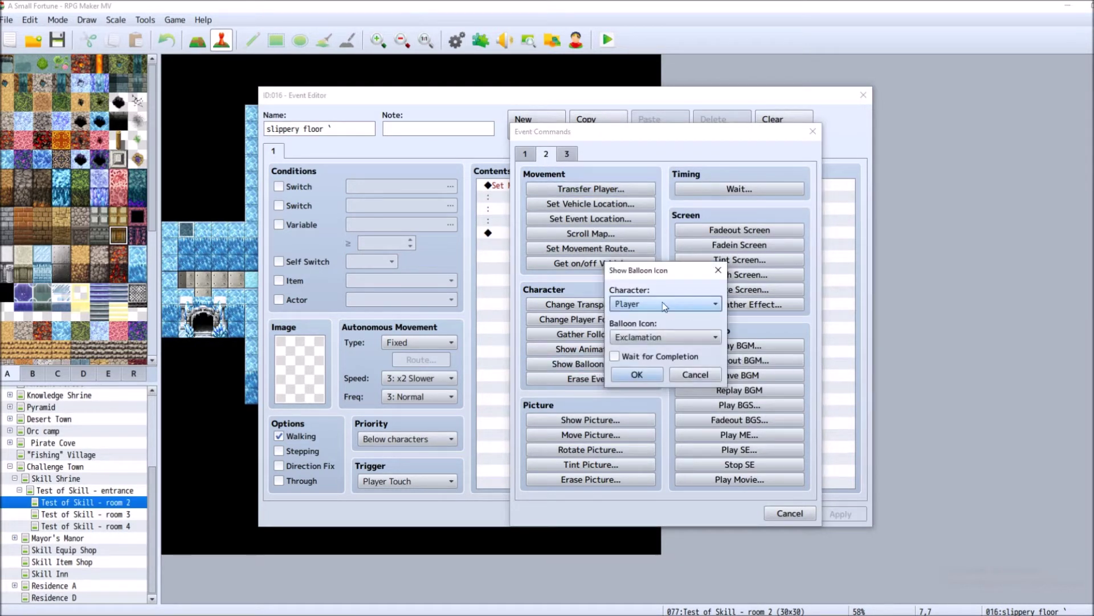
pyautogui.click(664, 338)
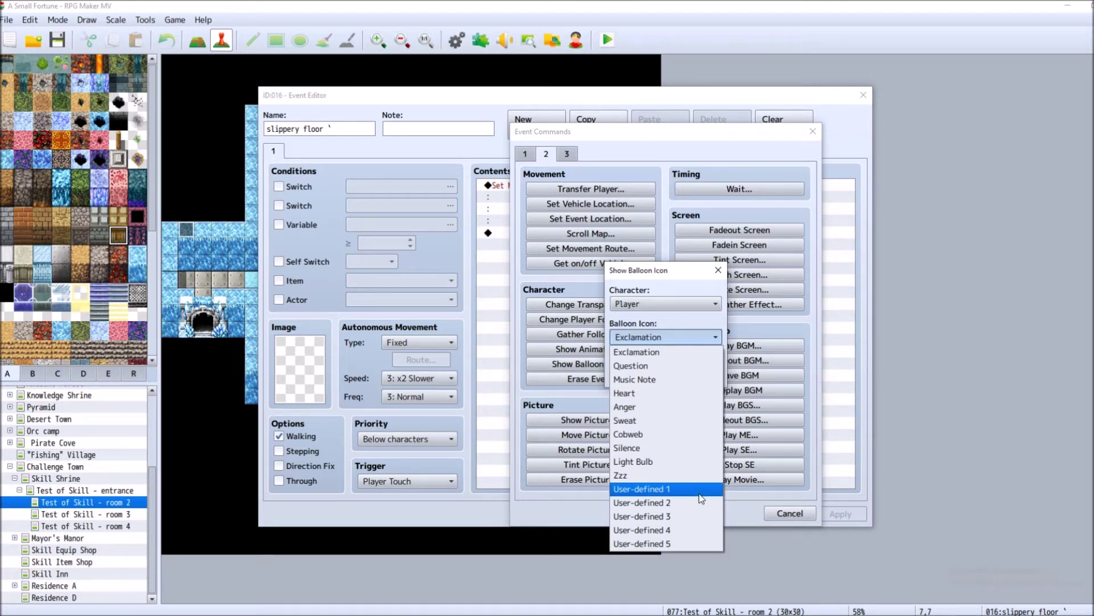
pyautogui.click(660, 425)
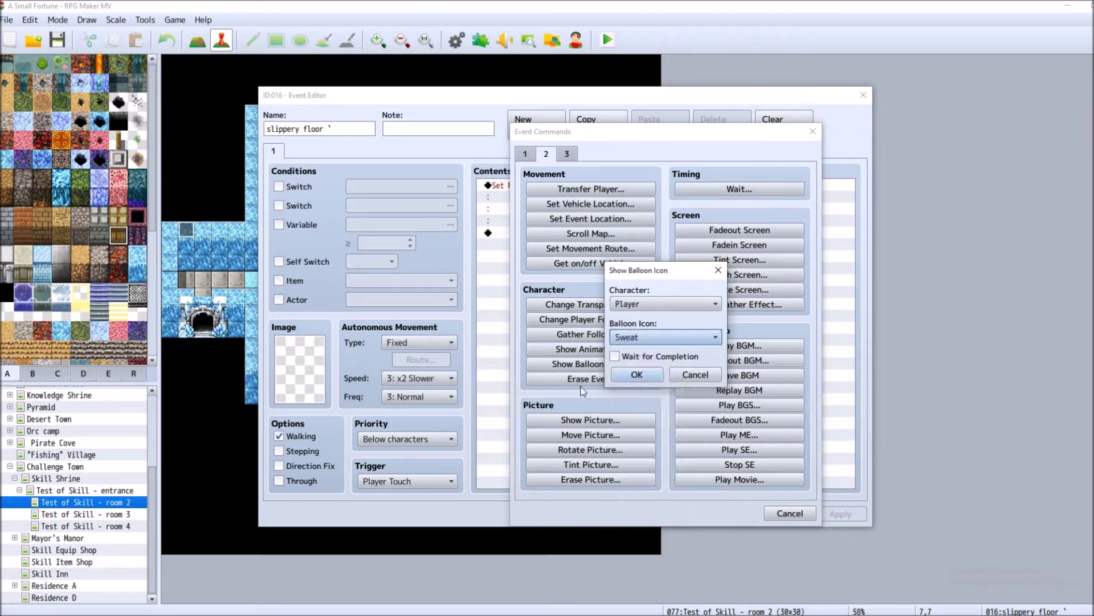
pyautogui.click(637, 374)
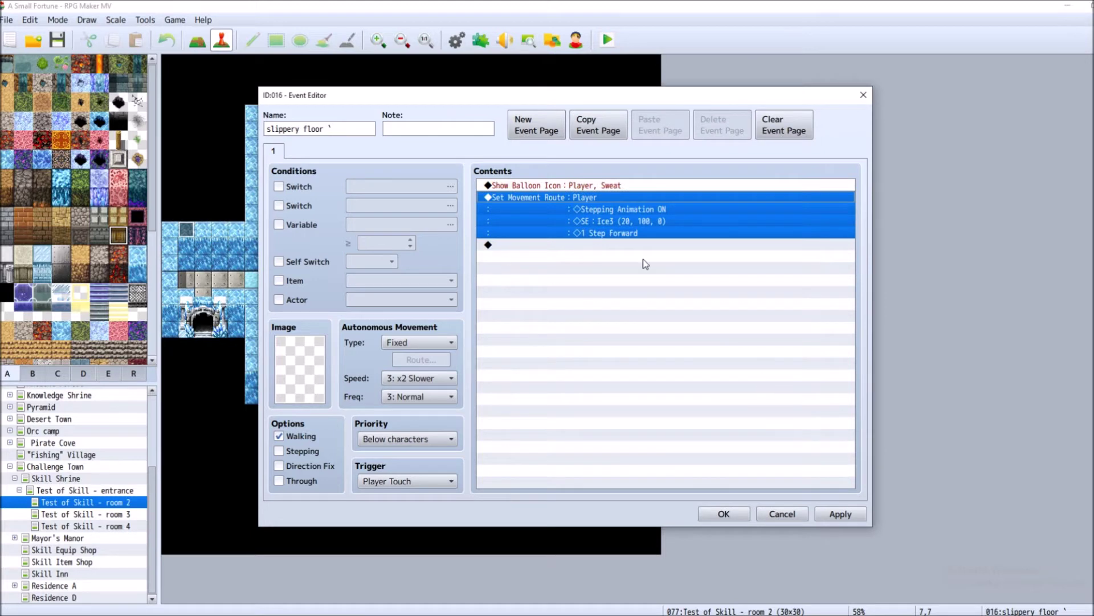
pyautogui.click(858, 515)
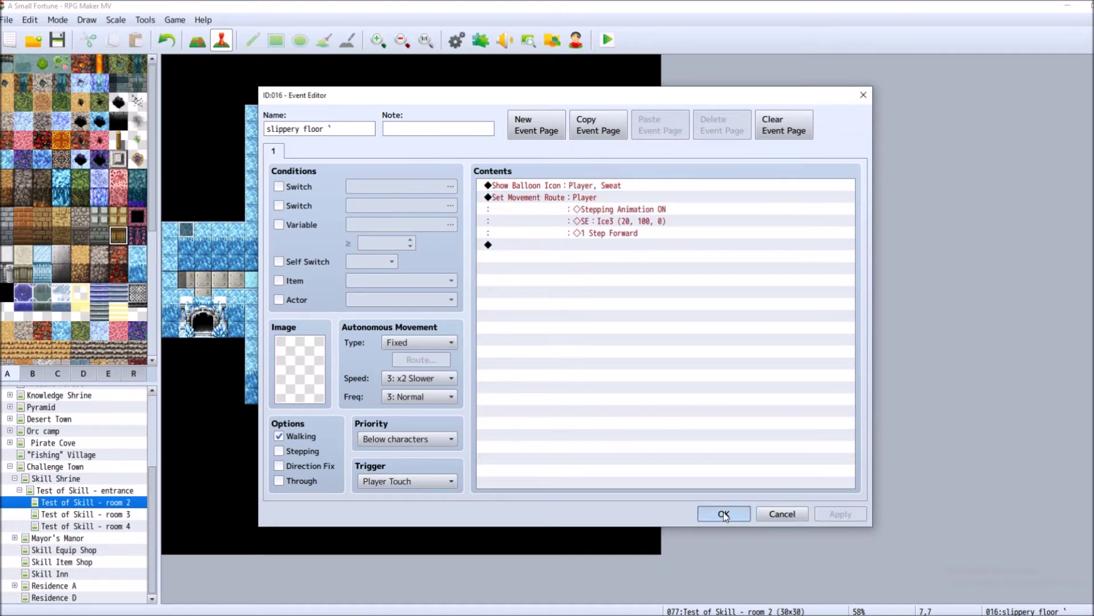
pyautogui.click(723, 513)
# Playtest the game by moving the party across the icy room over the slippery floor, and close the test window.
pyautogui.click(613, 39)
pyautogui.press('Right')
pyautogui.press('Down')
pyautogui.press('Left')
pyautogui.press('Down')
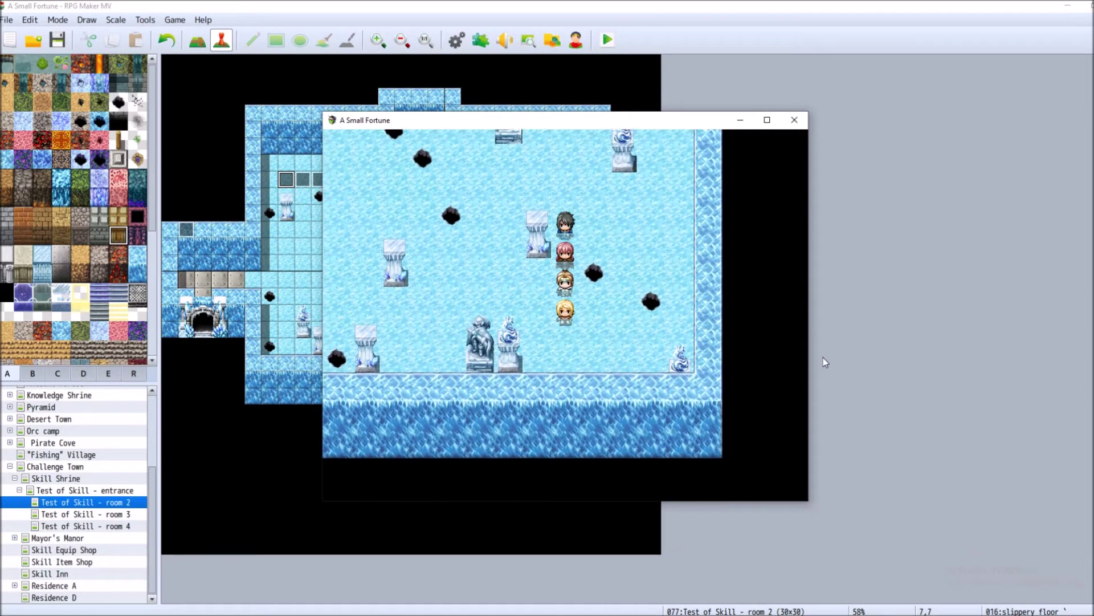
pyautogui.press('Left')
pyautogui.press('Up')
pyautogui.press('Left')
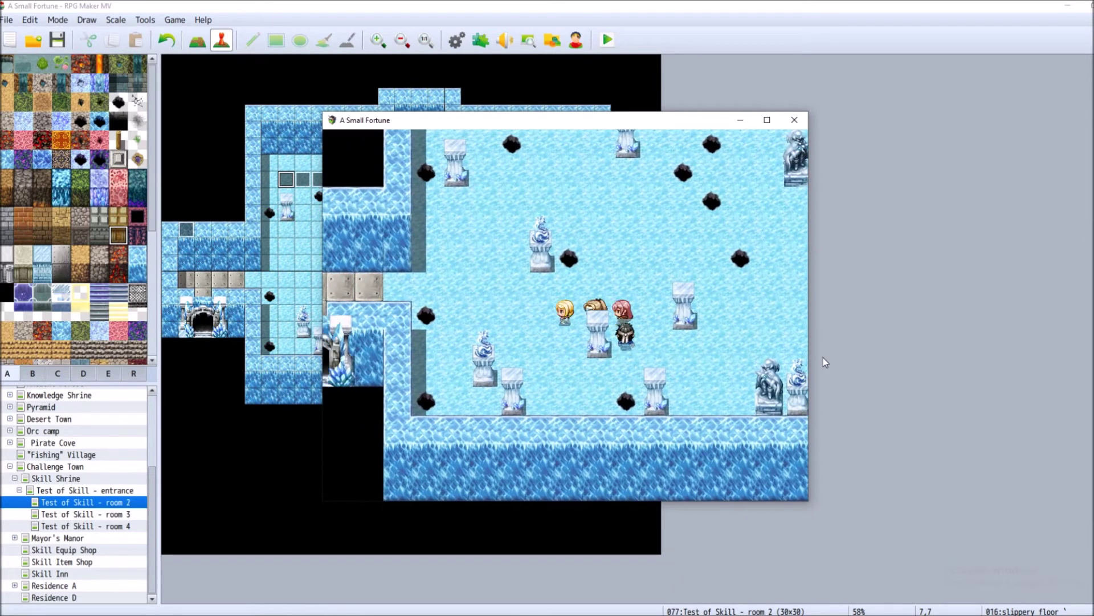
pyautogui.press('Up')
pyautogui.press('Left')
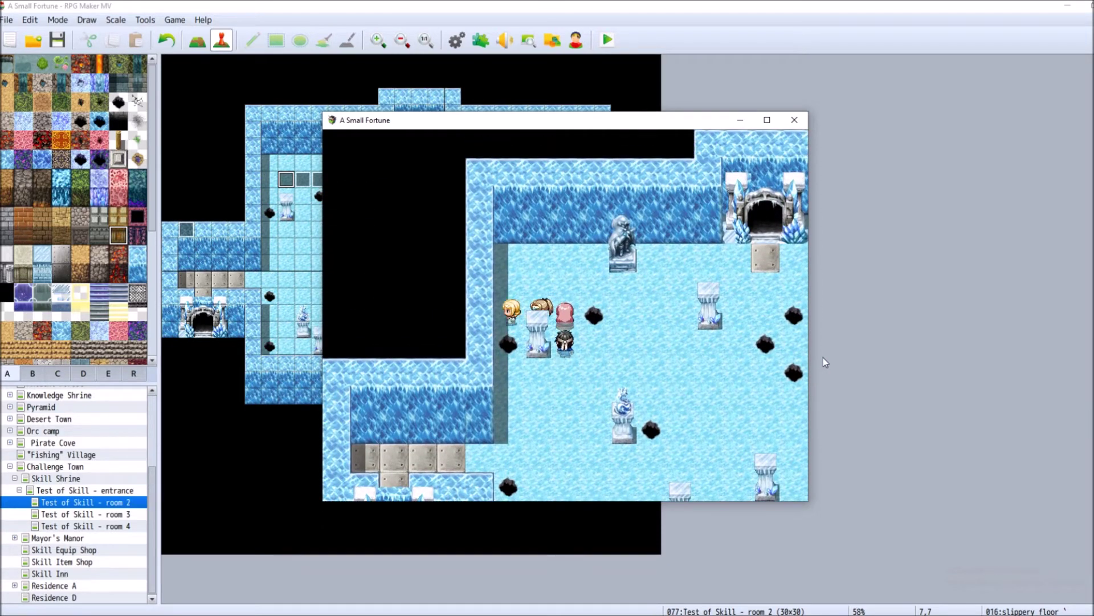
pyautogui.press('Up')
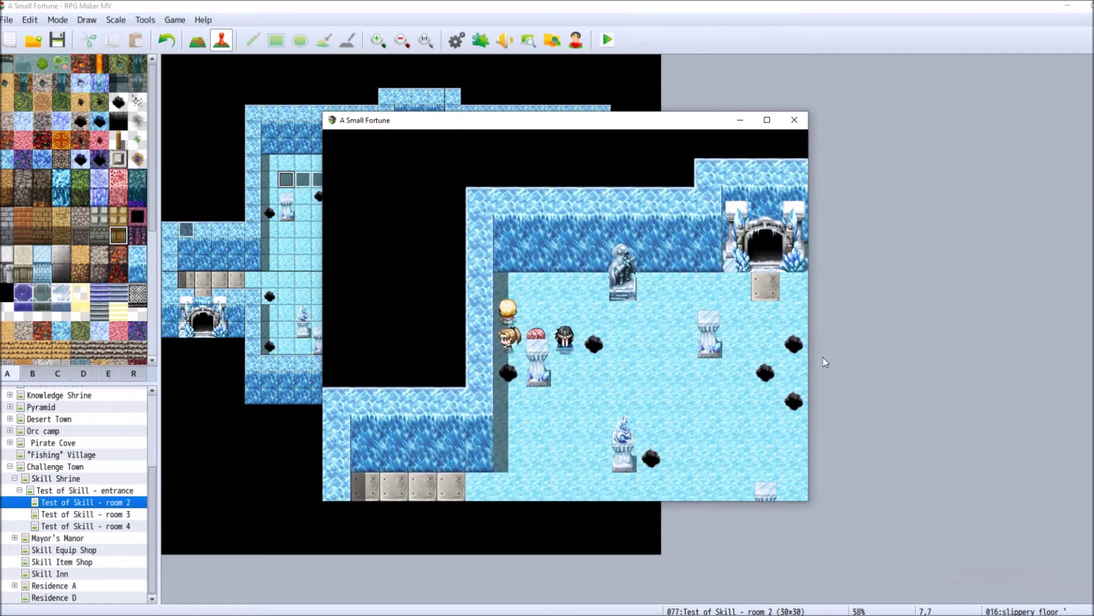
pyautogui.press('Right')
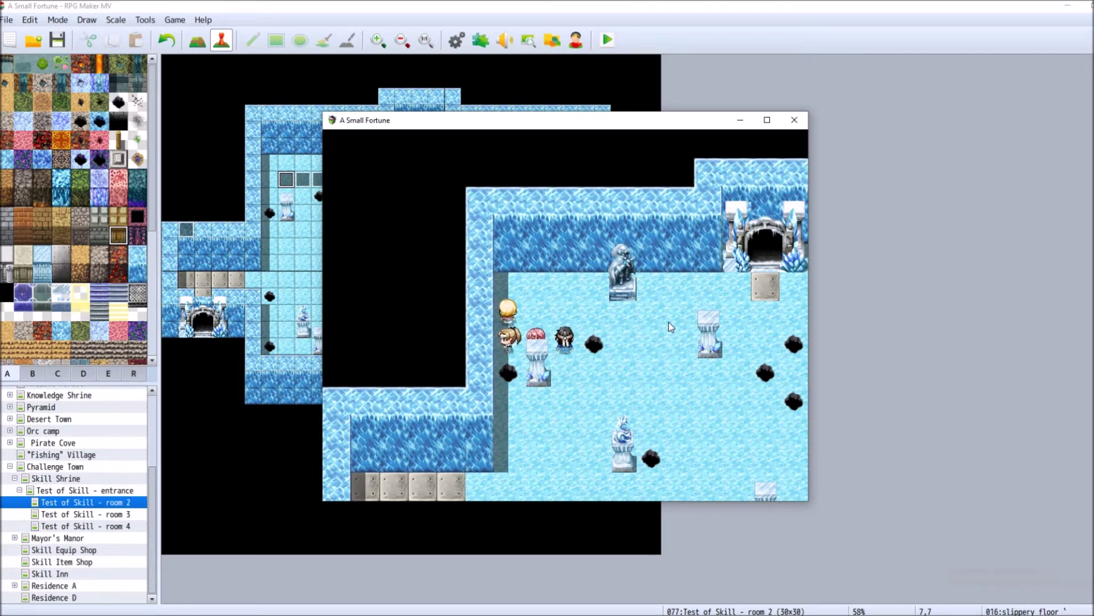
pyautogui.press('Right')
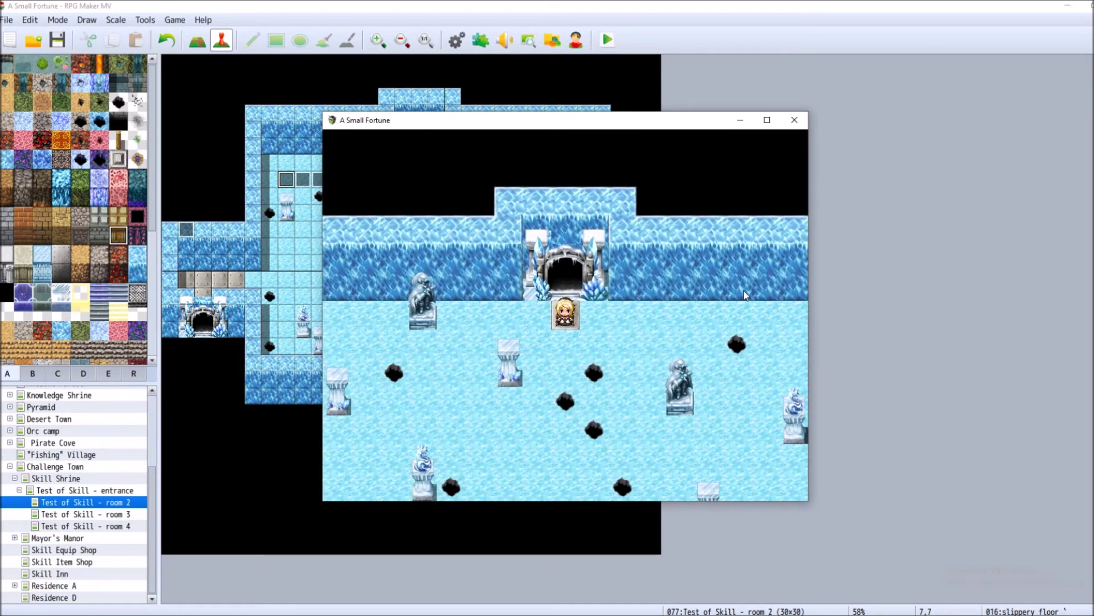
pyautogui.click(795, 119)
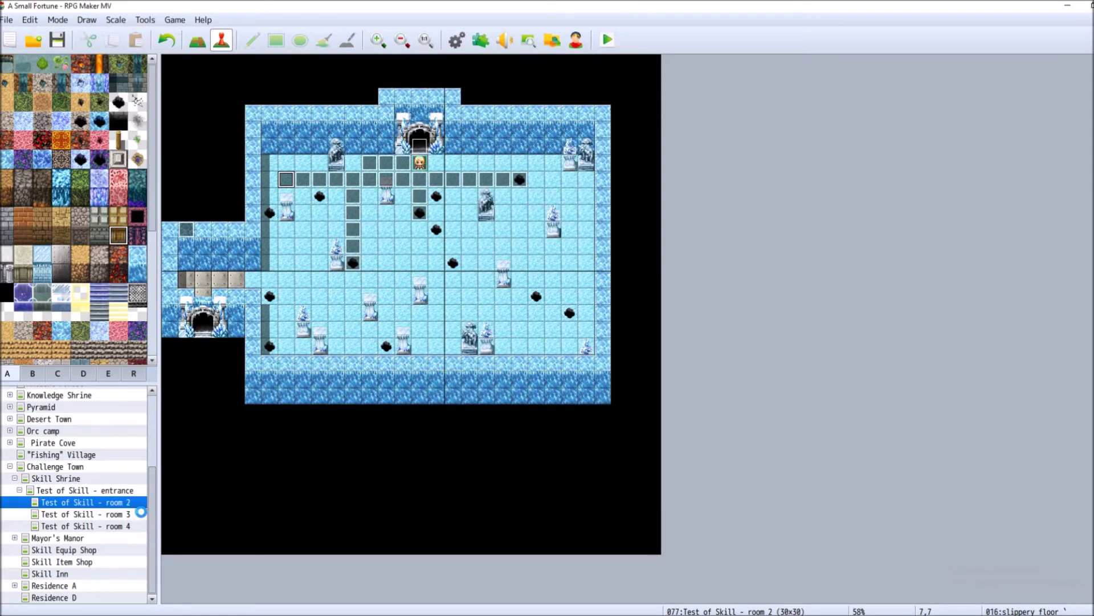
# Look over the layouts of the Test of Skill room 3 and room 4 maps, and return to room 3.
pyautogui.click(142, 515)
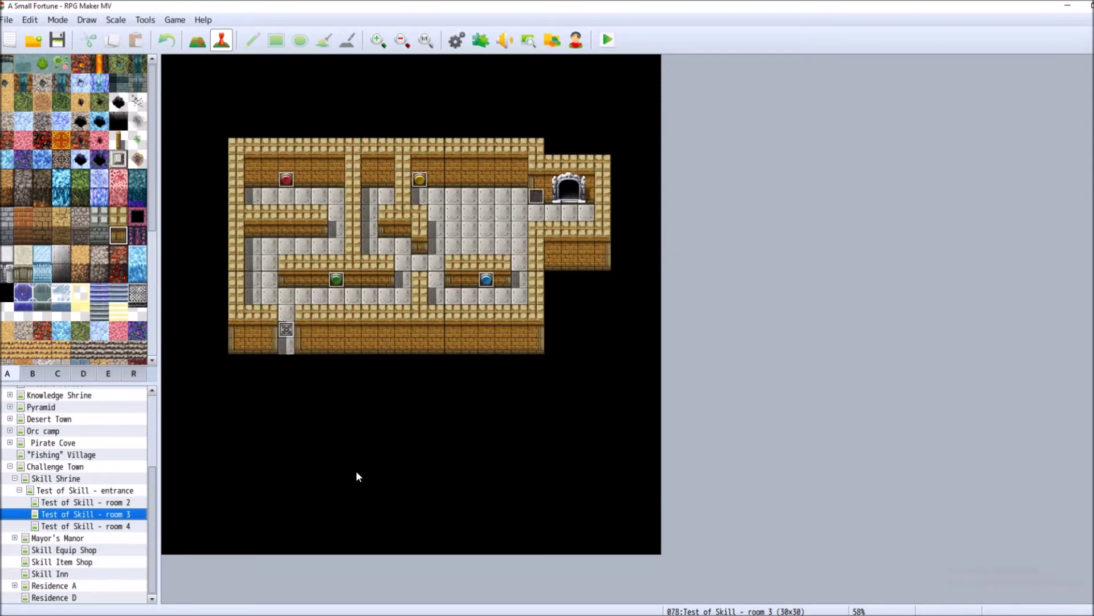
pyautogui.click(128, 527)
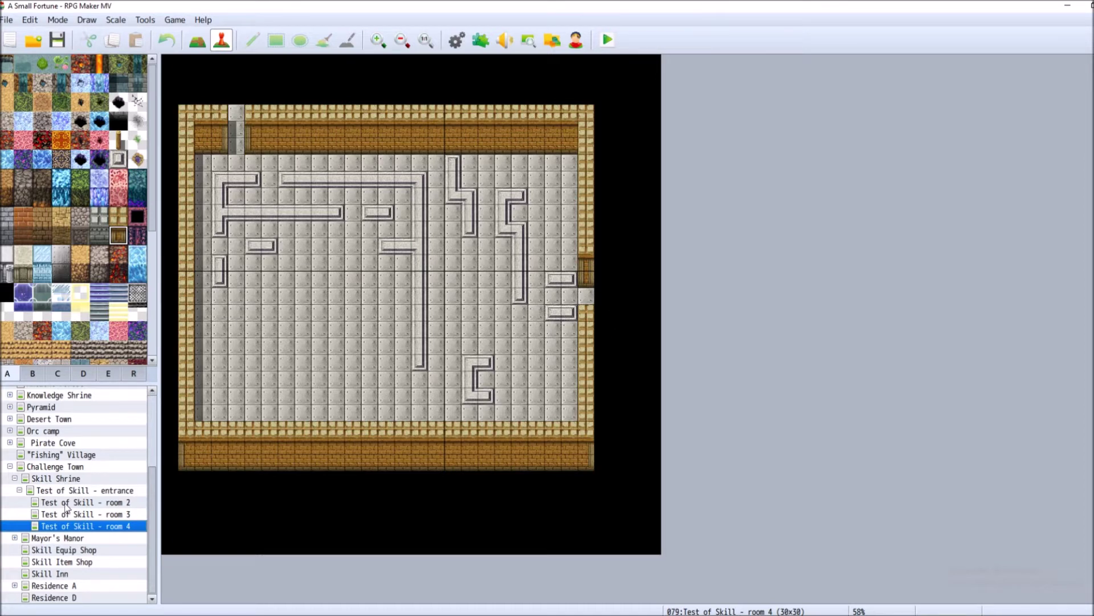
pyautogui.click(86, 515)
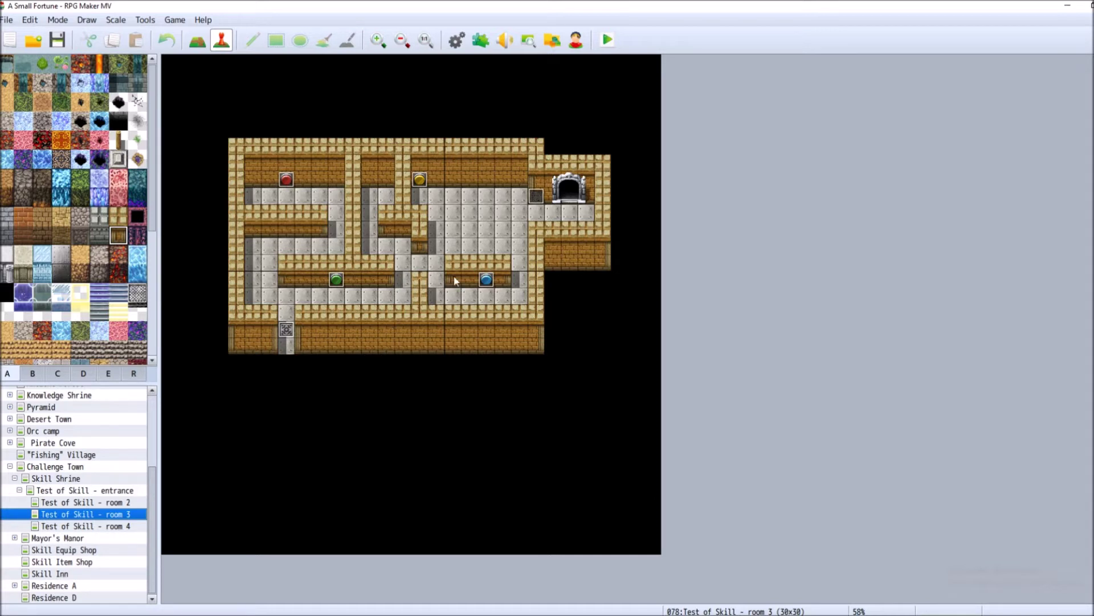
# Switch to map drawing mode and enlarge the Test of Skill - room 3 map to a width of 50 and height of 40.
pyautogui.click(198, 40)
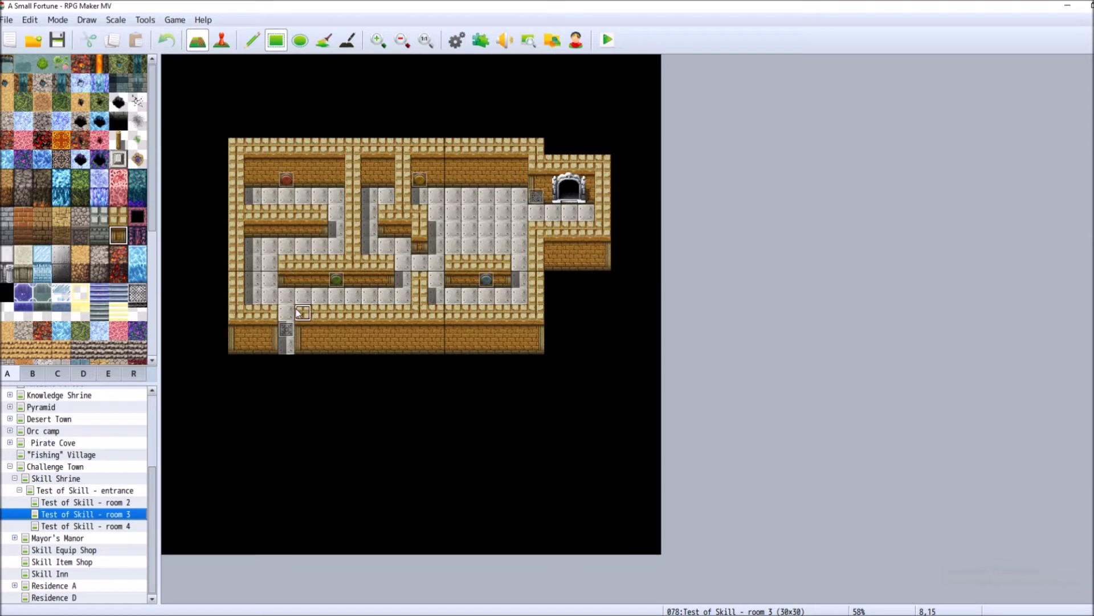
pyautogui.click(419, 279)
pyautogui.rightClick(92, 513)
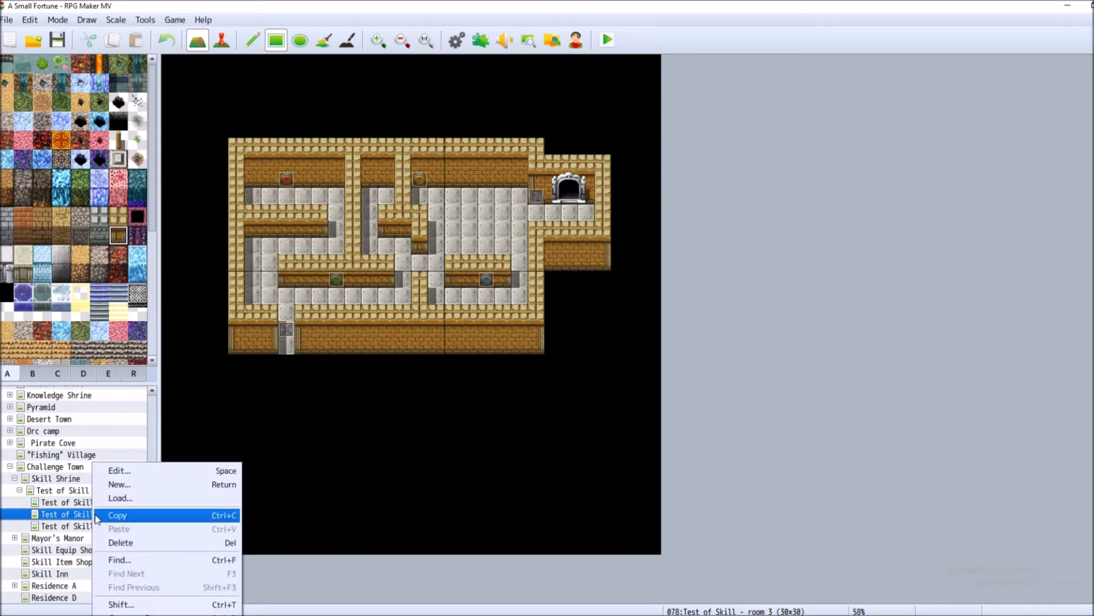
pyautogui.click(131, 471)
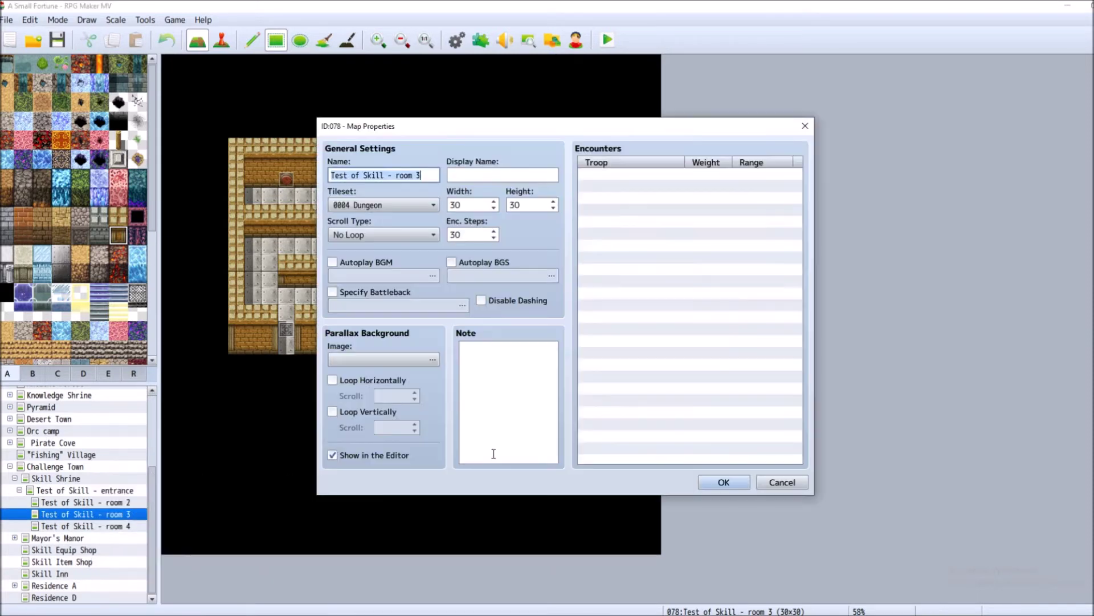
pyautogui.doubleClick(461, 204)
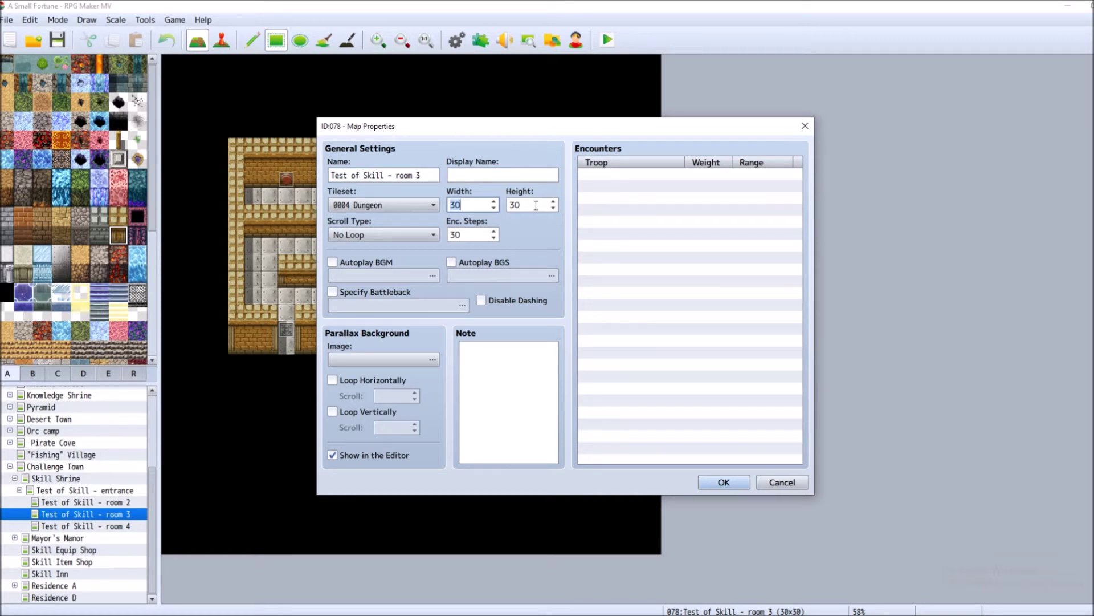
pyautogui.write('50')
pyautogui.press('Tab')
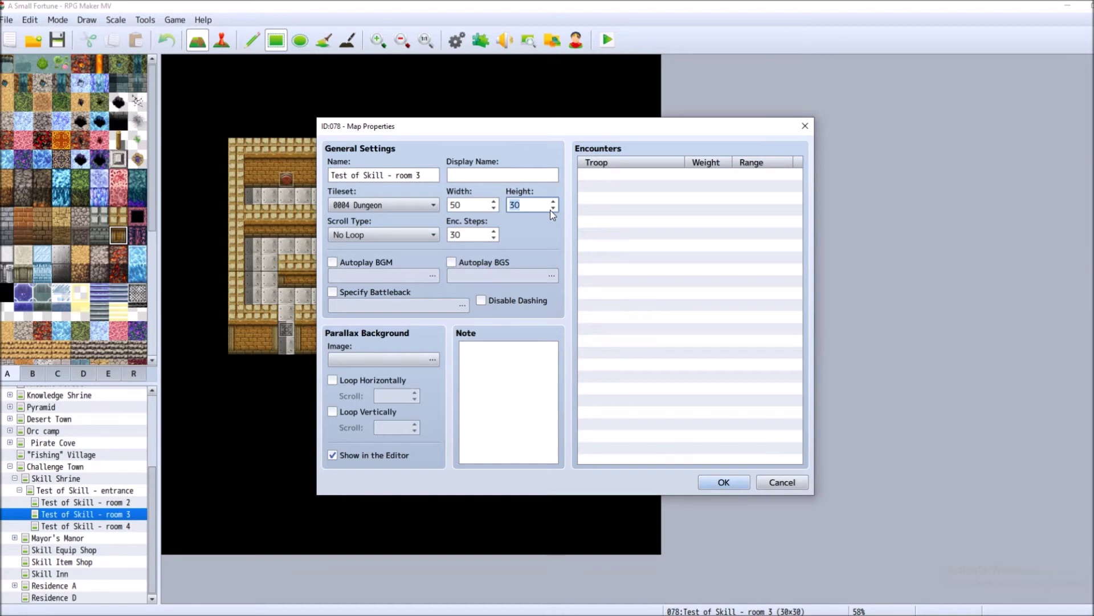
pyautogui.write('4')
pyautogui.click(714, 485)
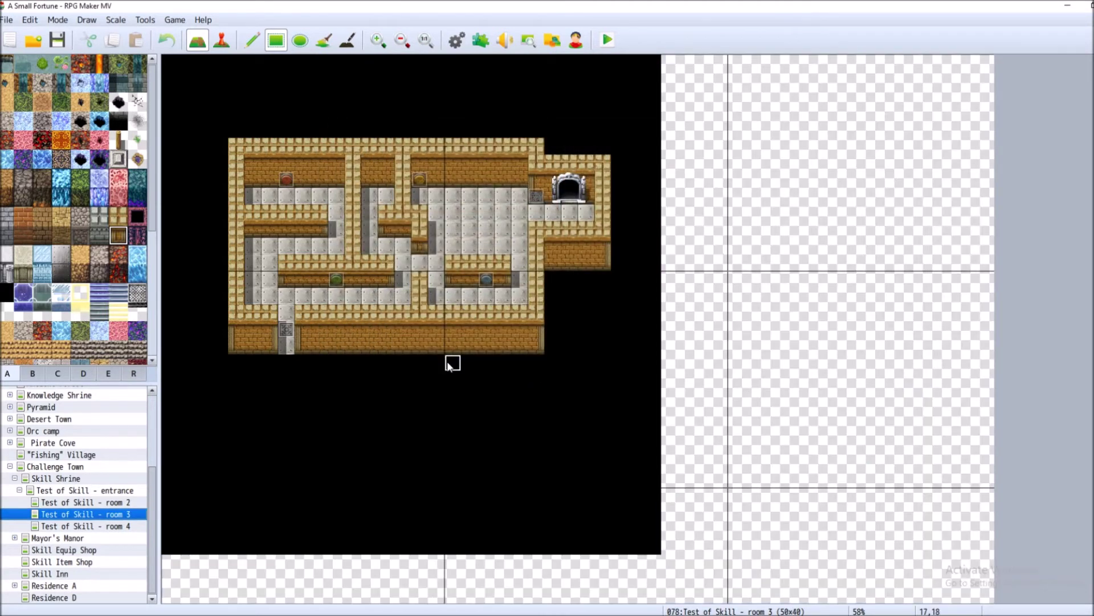
pyautogui.click(402, 40)
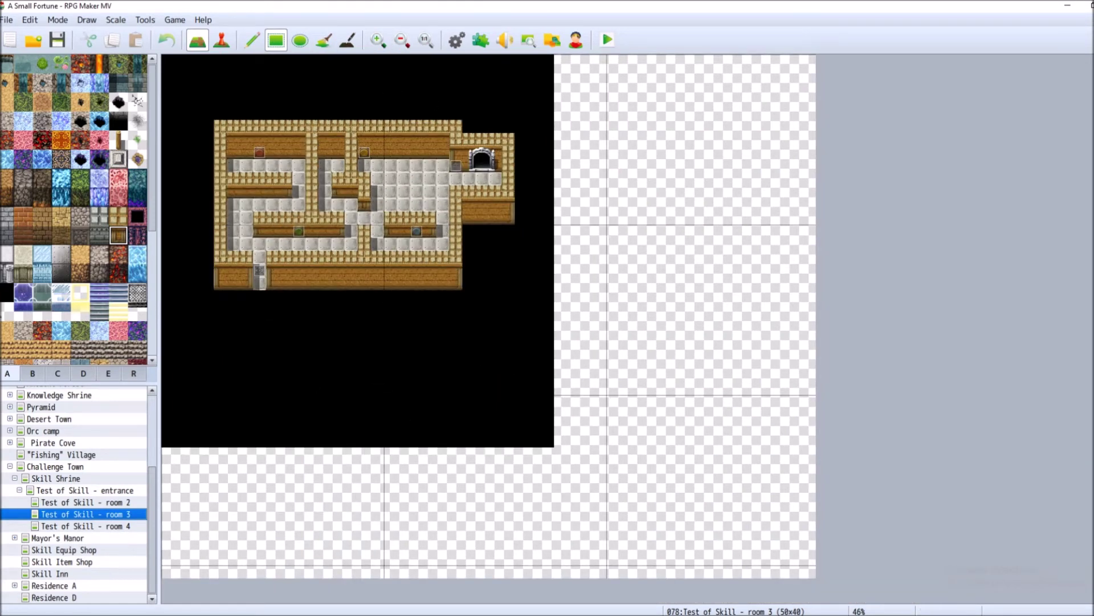
# Fill the empty transparent areas added below and beside the room 3 layout with the black tile.
pyautogui.click(6, 292)
pyautogui.moveTo(166, 441); pyautogui.dragTo(819, 569)
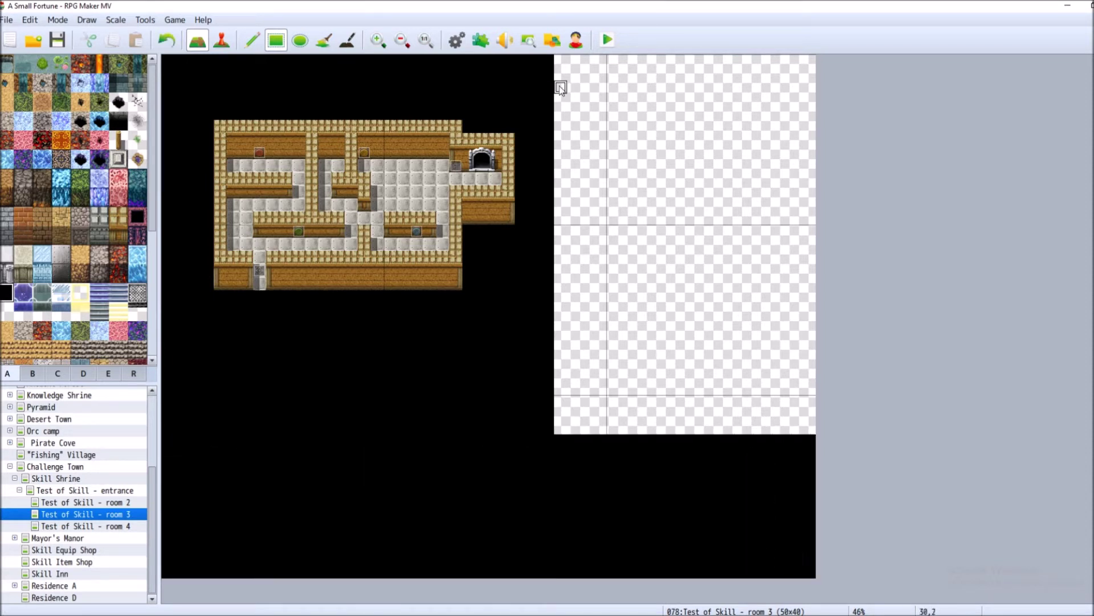
pyautogui.moveTo(560, 63); pyautogui.dragTo(811, 464)
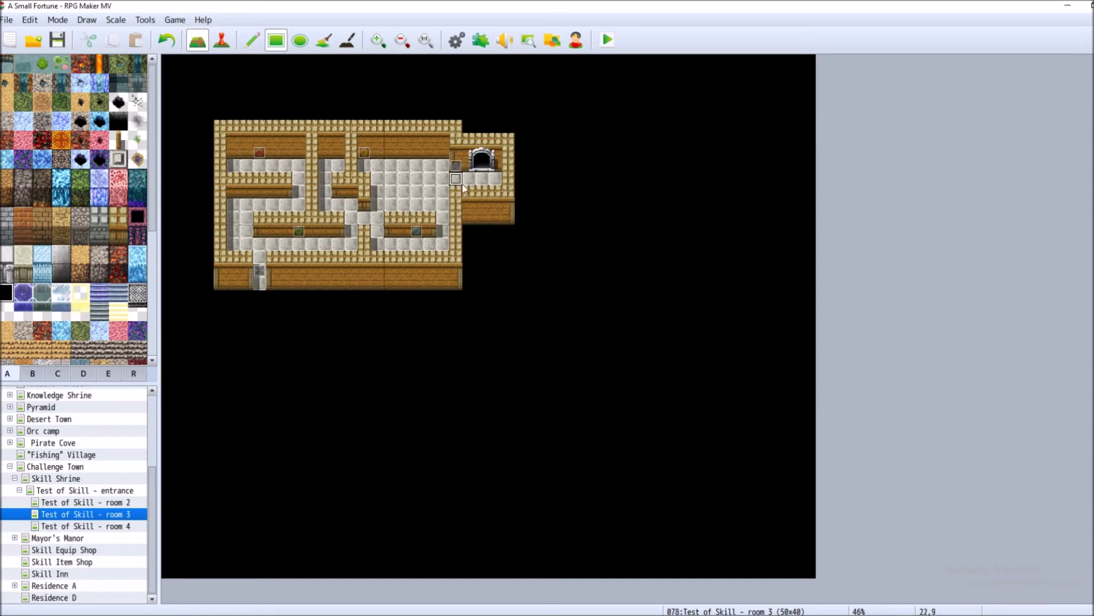
# Shift the room 3 map by an X offset of 10, and repeat the shift once more.
pyautogui.rightClick(106, 514)
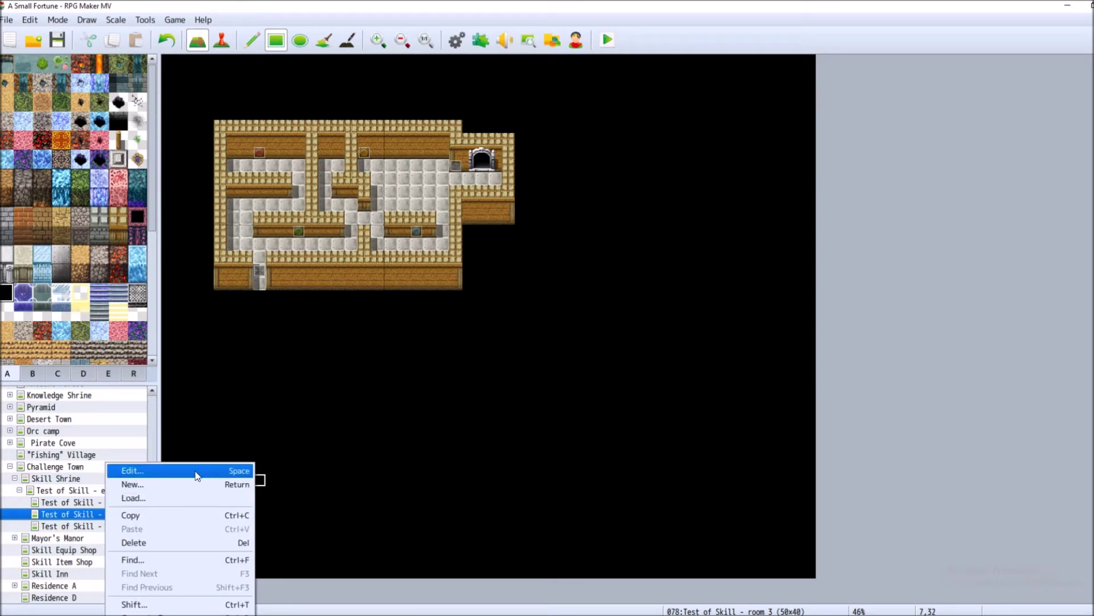
pyautogui.click(188, 604)
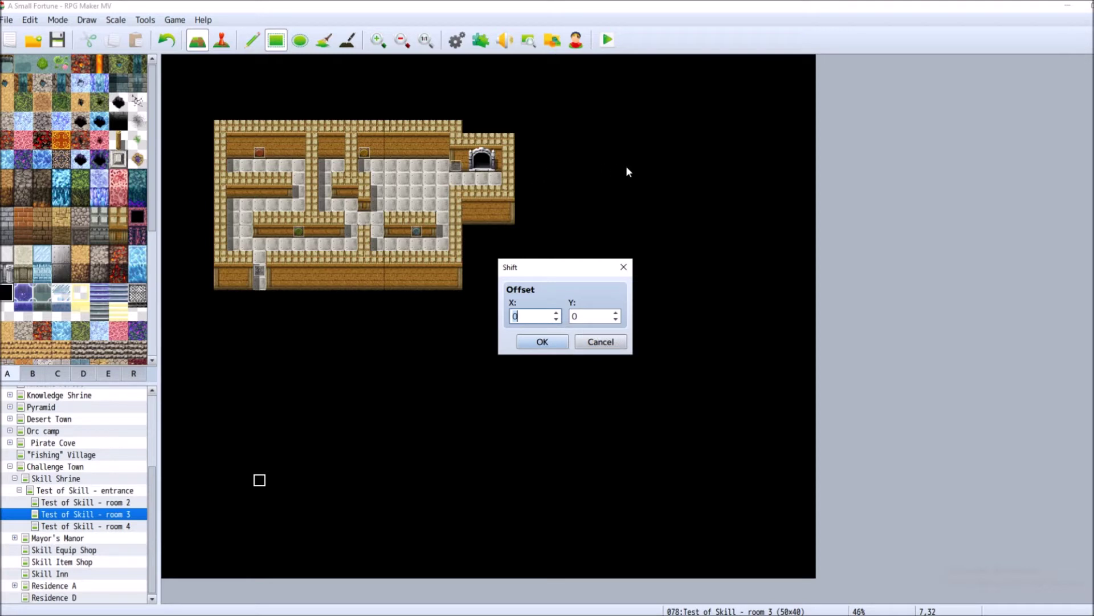
pyautogui.write('10')
pyautogui.click(542, 342)
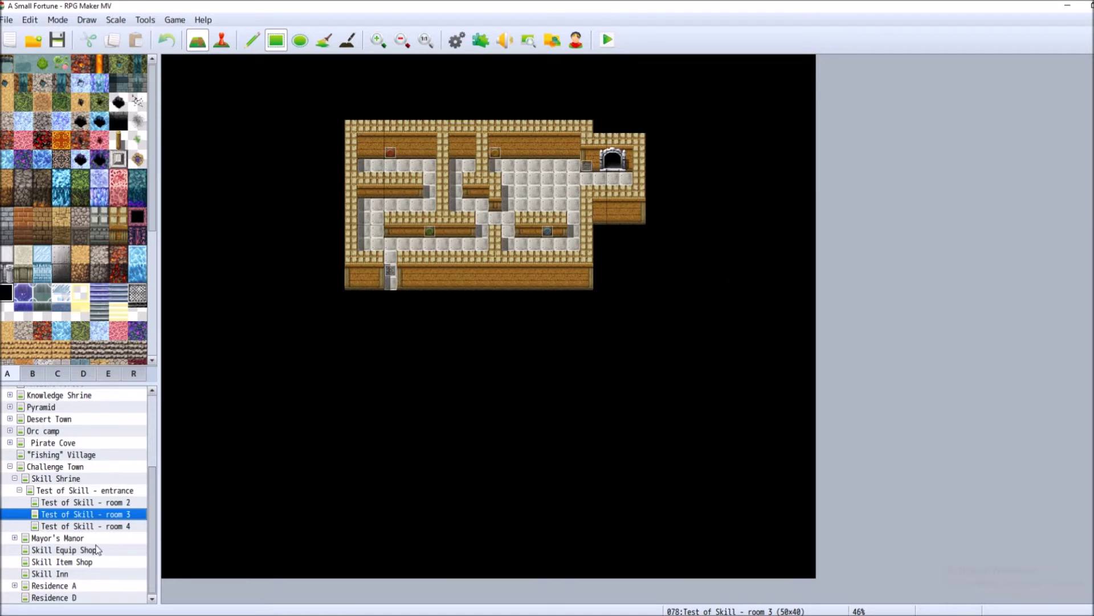
pyautogui.rightClick(120, 516)
pyautogui.click(165, 604)
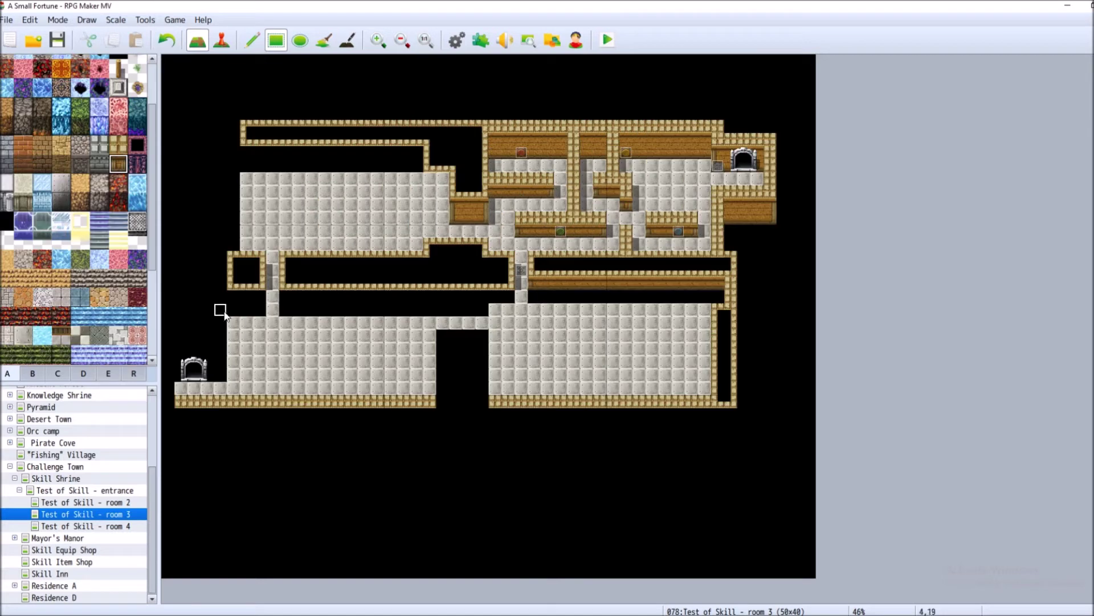
# Paint two-tile-high wooden fort walls beneath the wall tops along the upper edges of the new rooms.
pyautogui.moveTo(230, 294); pyautogui.dragTo(255, 305)
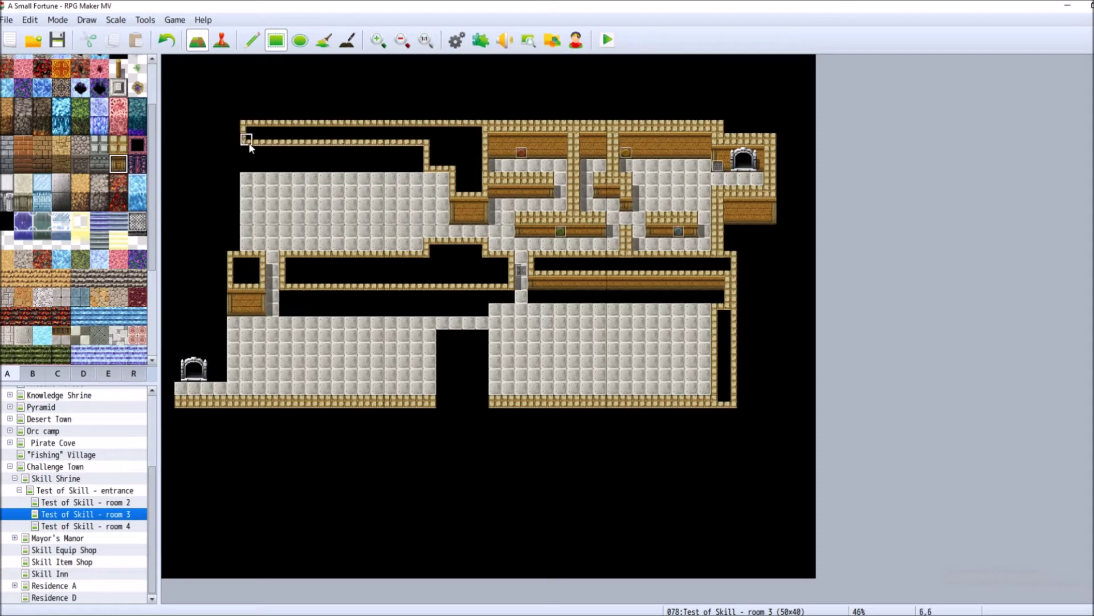
pyautogui.moveTo(245, 153); pyautogui.dragTo(445, 166)
pyautogui.click(285, 295)
pyautogui.moveTo(294, 311); pyautogui.dragTo(690, 308)
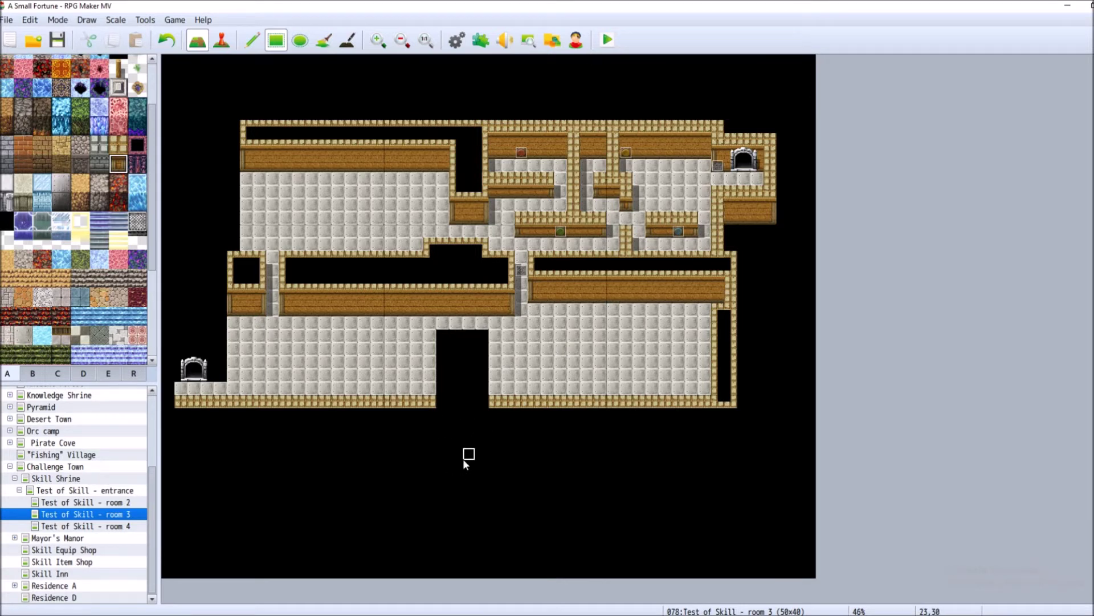
# Cap the gap between the two lower rooms with a fort wall top and wooden wall, and paint wooden walls along the map's lower edge.
pyautogui.click(118, 145)
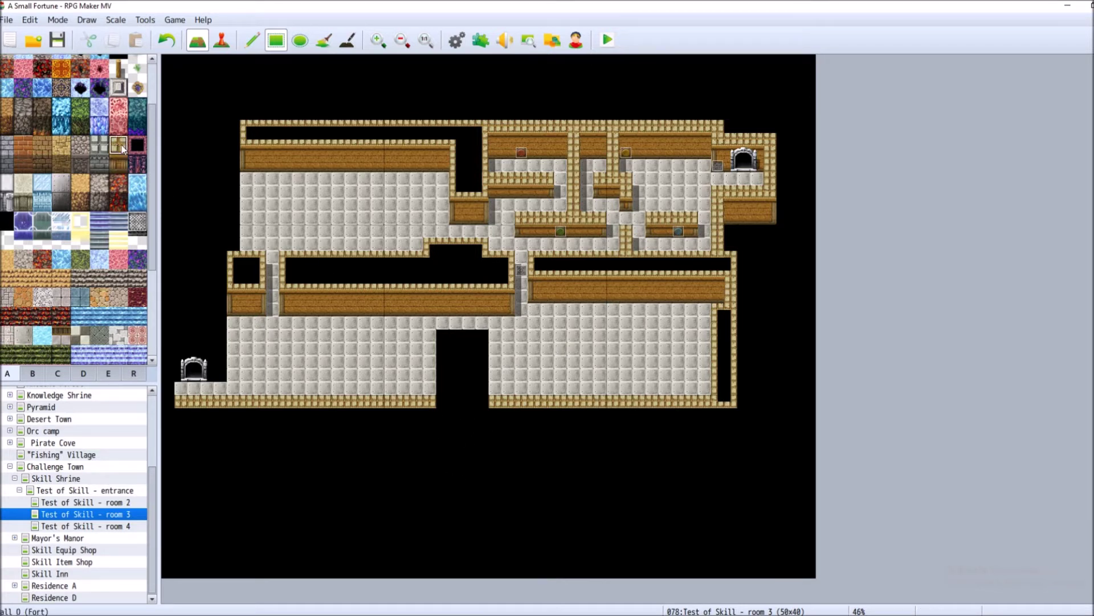
pyautogui.moveTo(482, 337); pyautogui.dragTo(442, 335)
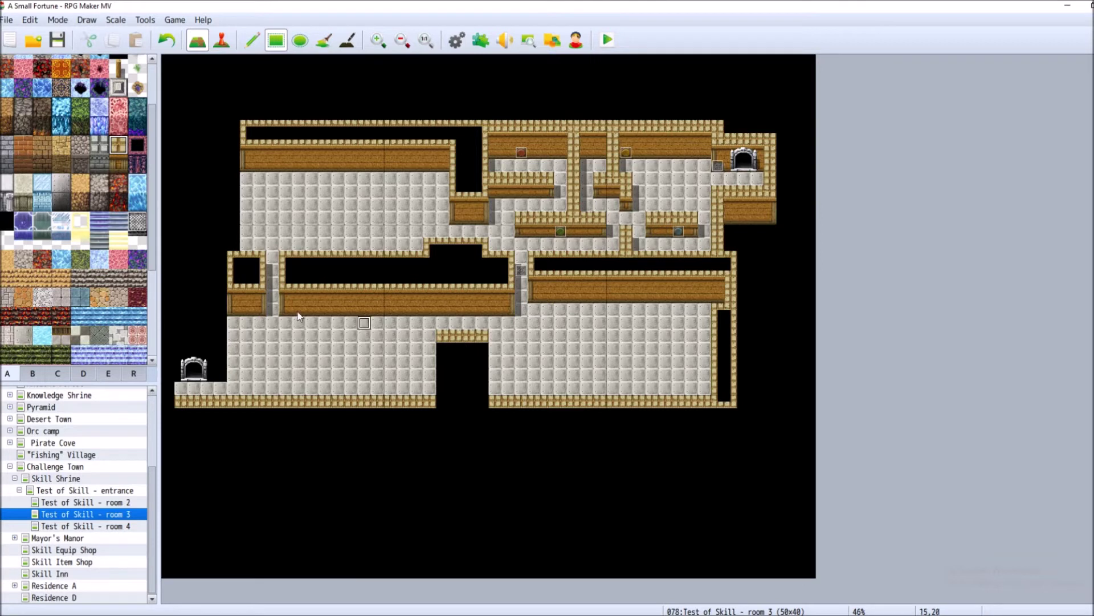
pyautogui.click(118, 164)
pyautogui.click(443, 355)
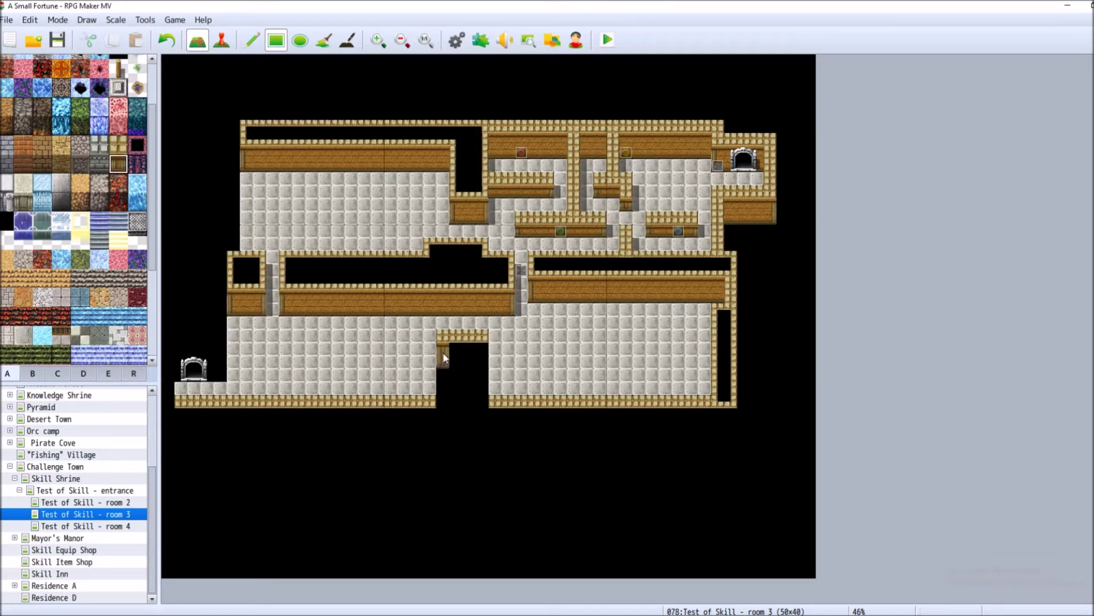
pyautogui.click(180, 413)
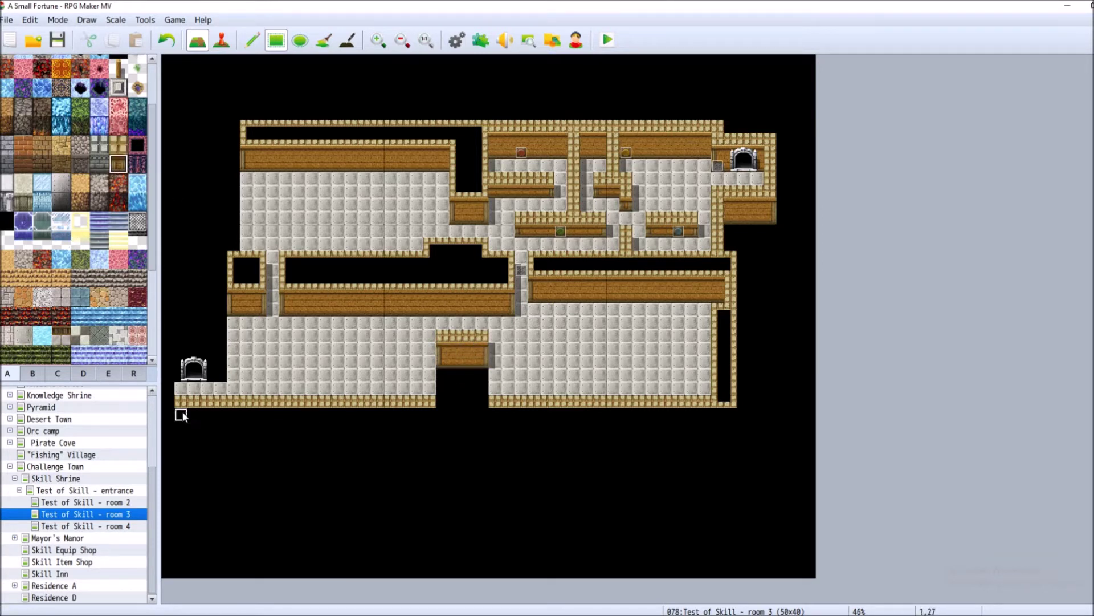
pyautogui.moveTo(185, 425)
pyautogui.mouseDown()
pyautogui.moveTo(432, 419)
pyautogui.moveTo(692, 436)
pyautogui.mouseUp()
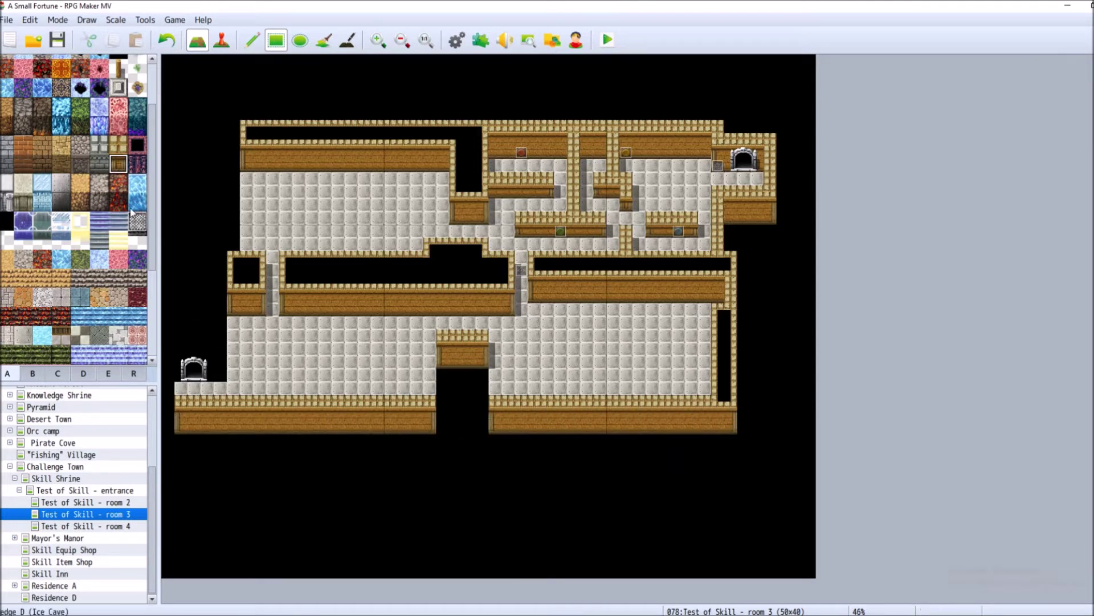
# Enclose the lower-left doorway alcove with wooden wall and fort wall tops, and extend the wall tops up the map's left side.
pyautogui.click(218, 371)
pyautogui.click(119, 146)
pyautogui.moveTo(171, 349); pyautogui.dragTo(171, 408)
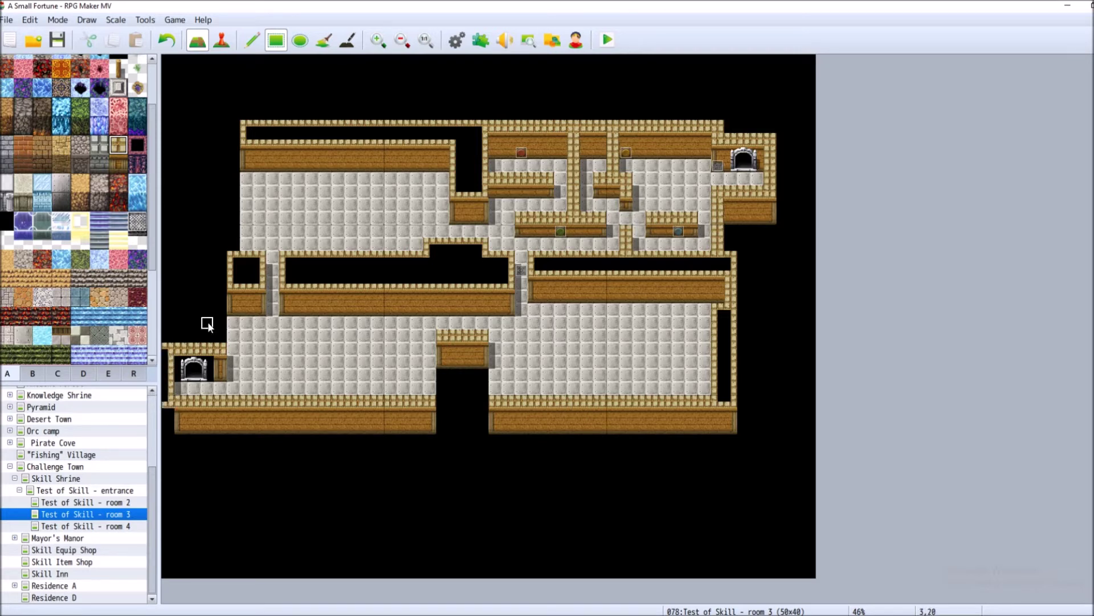
pyautogui.moveTo(221, 342); pyautogui.dragTo(220, 300)
pyautogui.moveTo(232, 248)
pyautogui.mouseDown()
pyautogui.moveTo(238, 133)
pyautogui.moveTo(220, 127)
pyautogui.mouseUp()
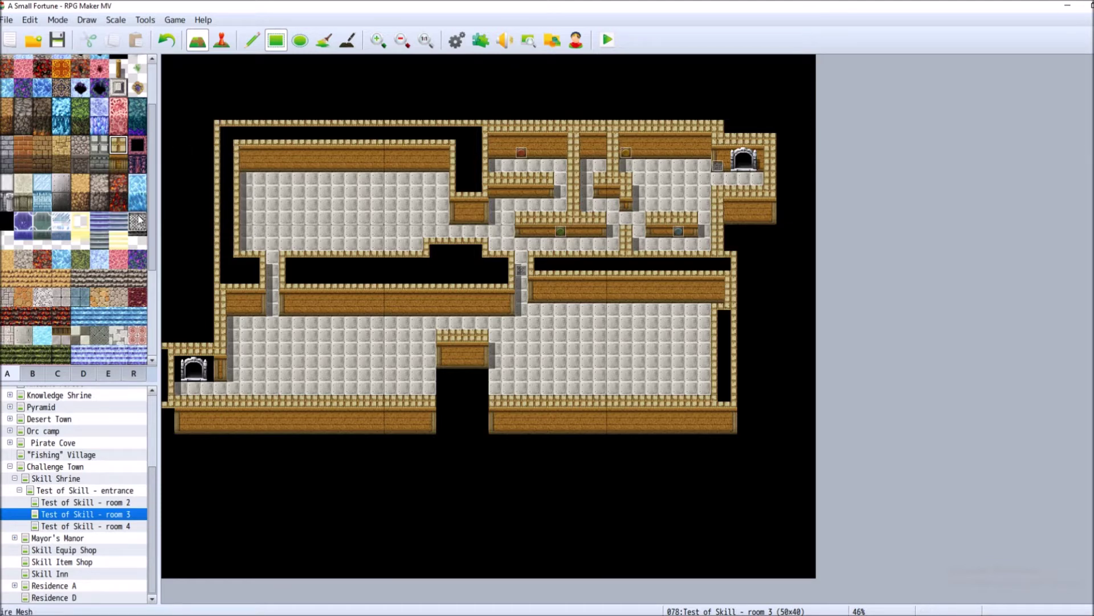
# Run fort wall tops down both sides of the gap between the lower rooms, and extend the wooden walls beneath them.
pyautogui.moveTo(443, 383); pyautogui.dragTo(443, 342)
pyautogui.moveTo(483, 395); pyautogui.dragTo(482, 339)
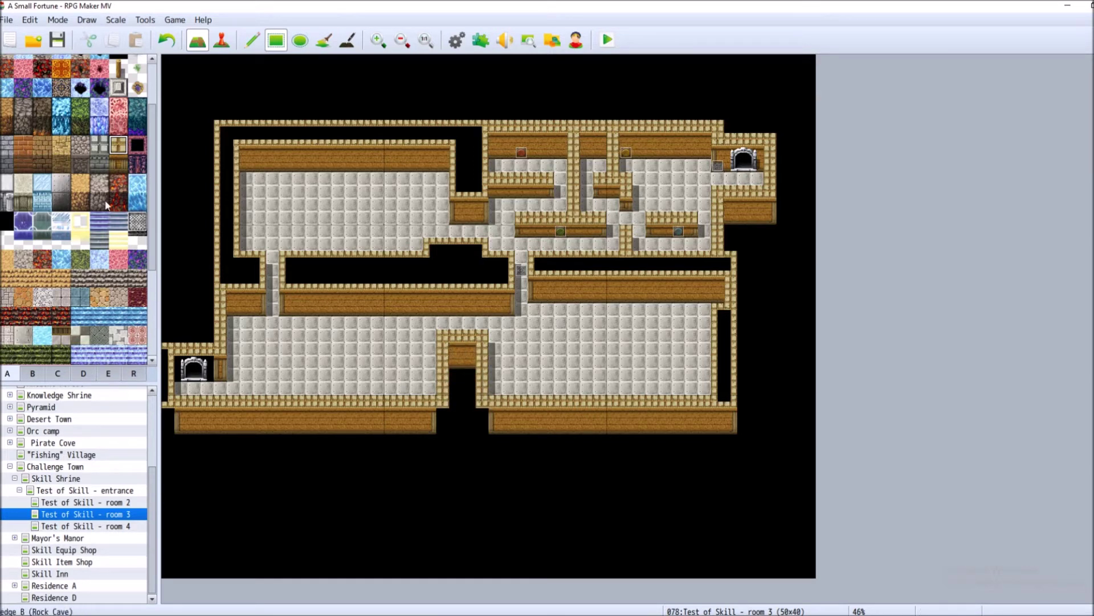
pyautogui.click(121, 162)
pyautogui.click(444, 419)
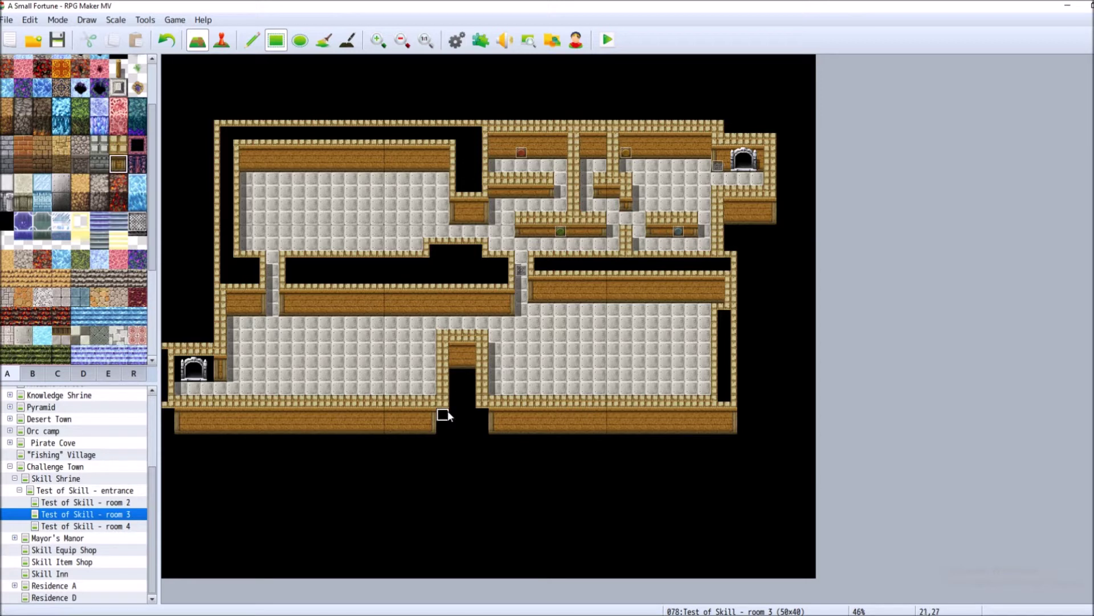
pyautogui.click(482, 423)
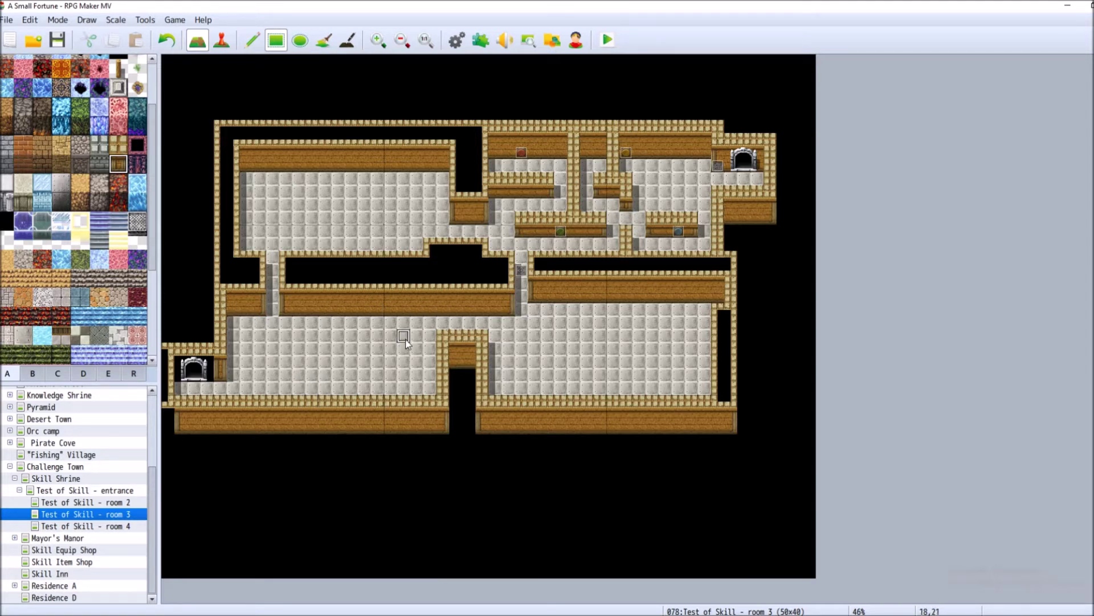
# Build three short wooden partition walls with fort wall tops across the lower-left room, and switch to event editing.
pyautogui.moveTo(388, 350); pyautogui.dragTo(416, 365)
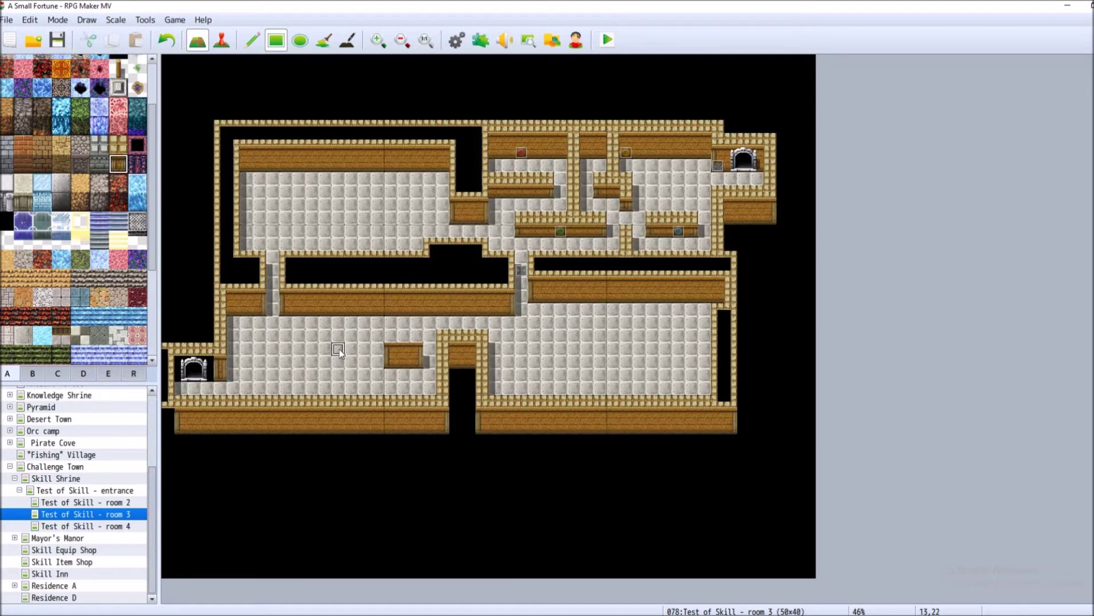
pyautogui.moveTo(311, 348); pyautogui.dragTo(349, 362)
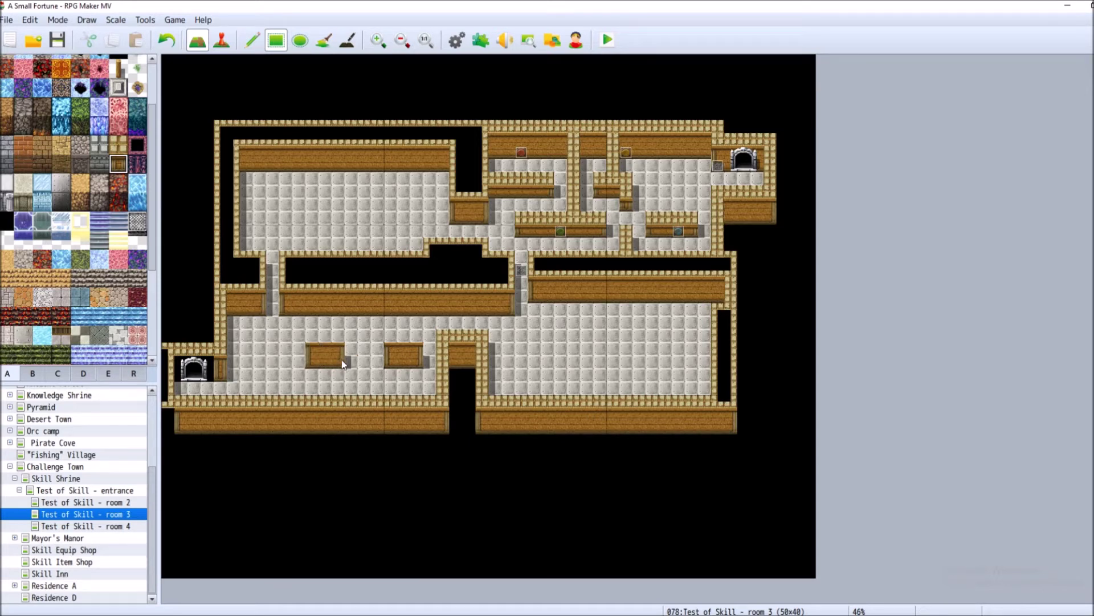
pyautogui.moveTo(377, 349); pyautogui.dragTo(378, 362)
pyautogui.moveTo(249, 354)
pyautogui.mouseDown()
pyautogui.moveTo(282, 351)
pyautogui.moveTo(283, 363)
pyautogui.mouseUp()
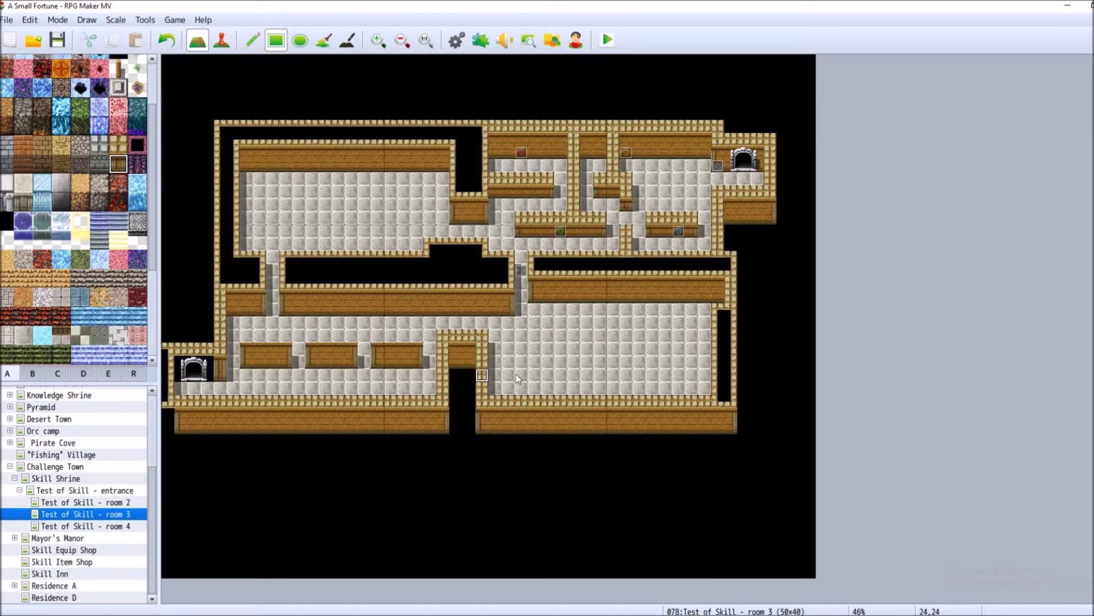
pyautogui.click(118, 144)
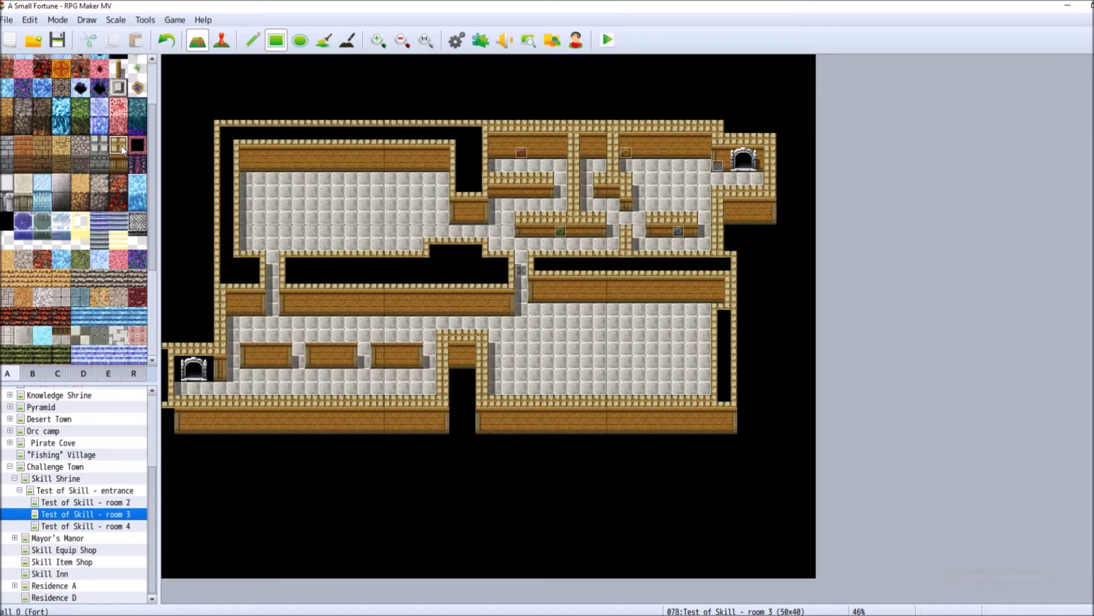
pyautogui.moveTo(246, 336); pyautogui.dragTo(411, 340)
pyautogui.click(312, 338)
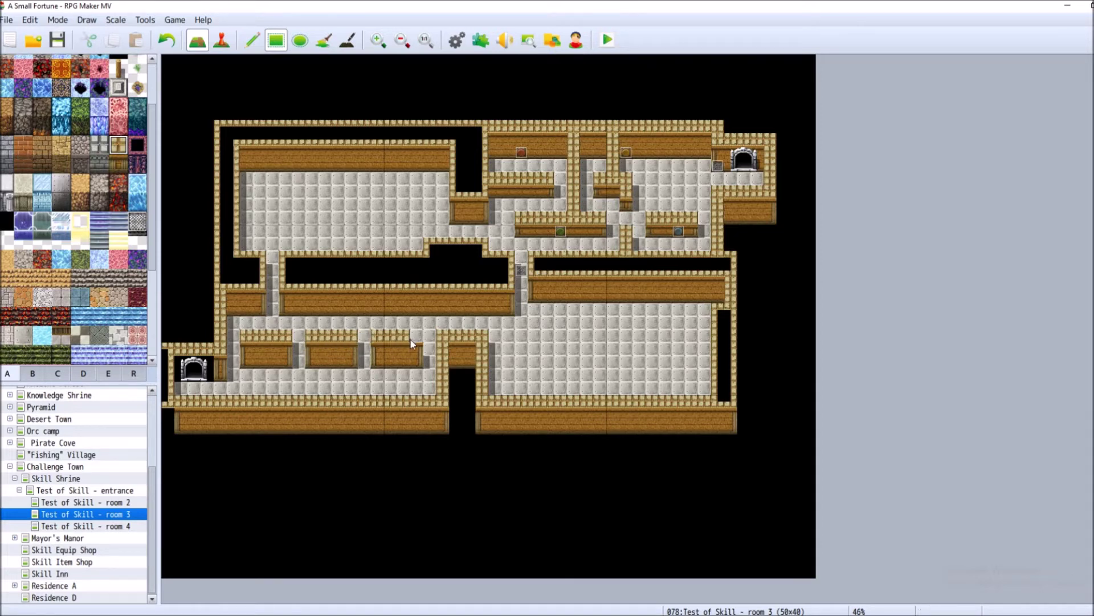
pyautogui.click(252, 40)
pyautogui.click(222, 40)
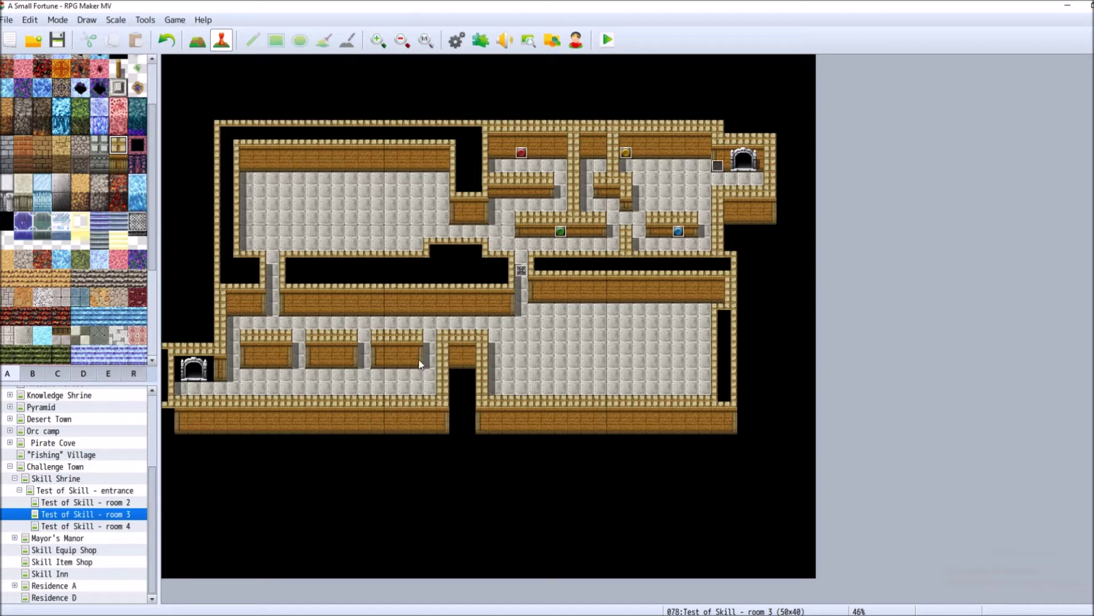
pyautogui.rightClick(258, 366)
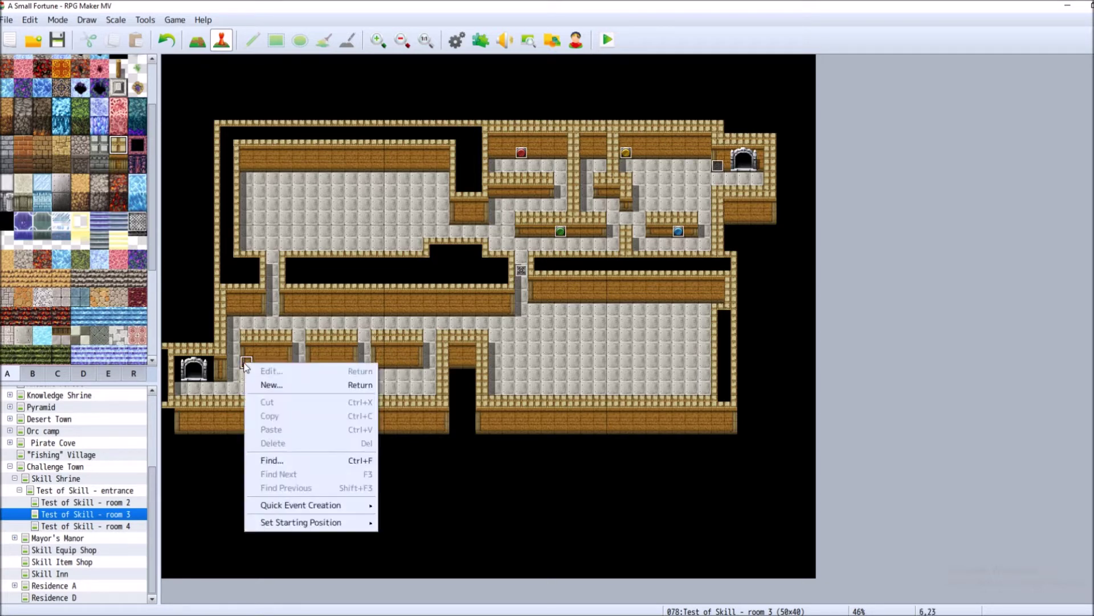
pyautogui.click(285, 384)
pyautogui.doubleClick(285, 389)
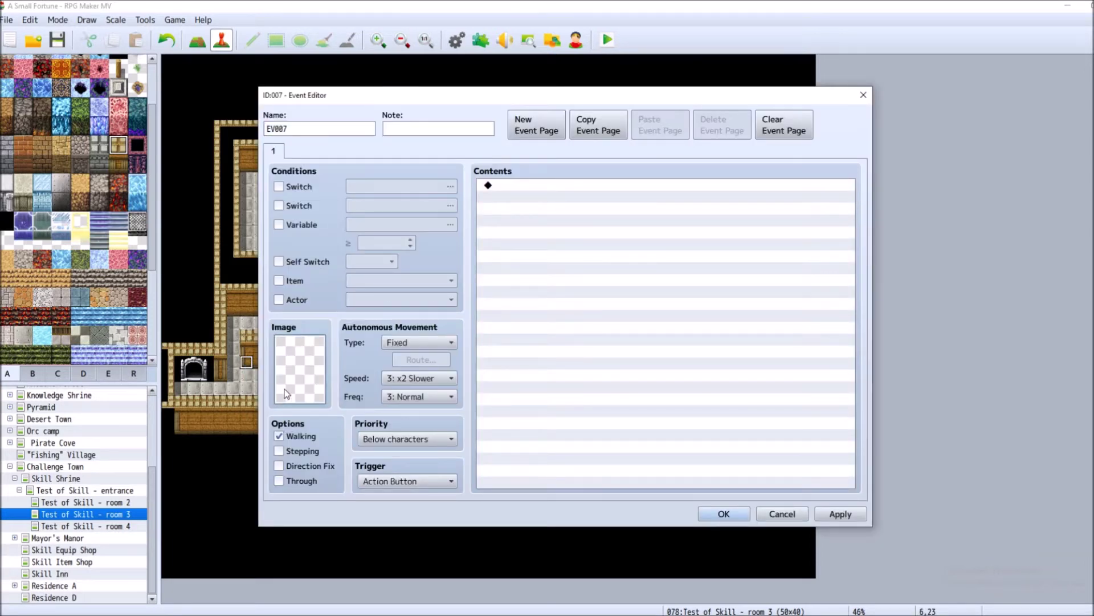
pyautogui.moveTo(473, 226); pyautogui.dragTo(480, 377)
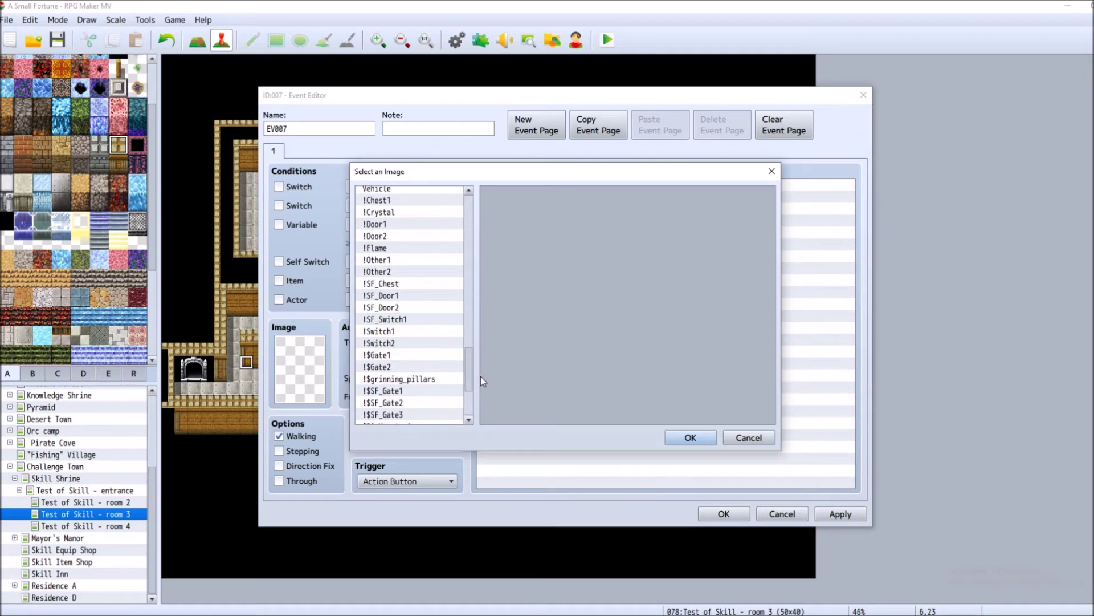
pyautogui.click(412, 319)
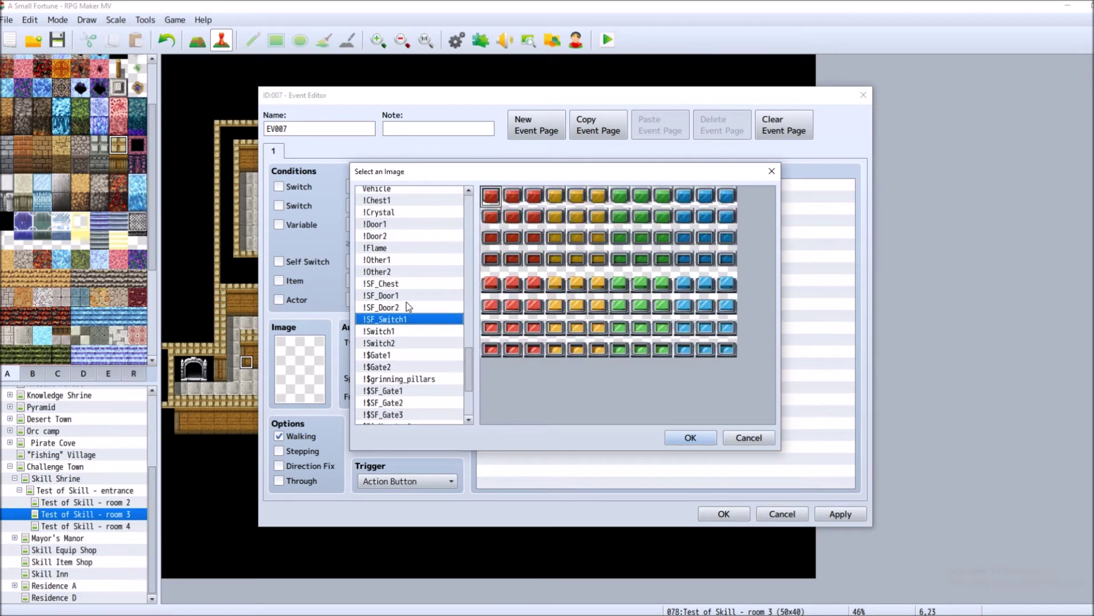
pyautogui.click(413, 333)
pyautogui.click(420, 354)
pyautogui.click(414, 334)
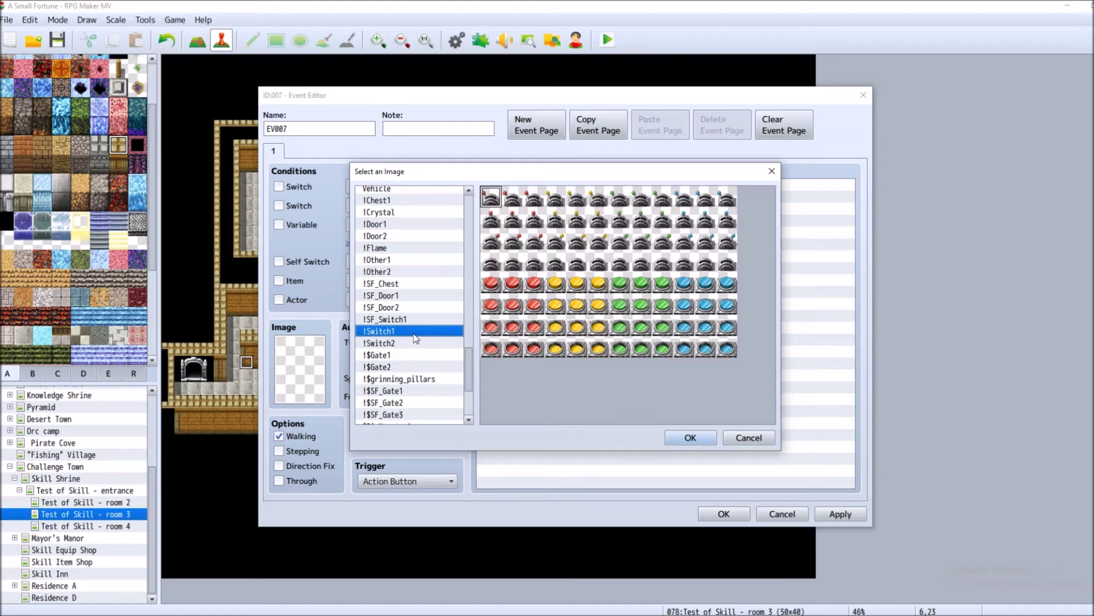
pyautogui.click(419, 320)
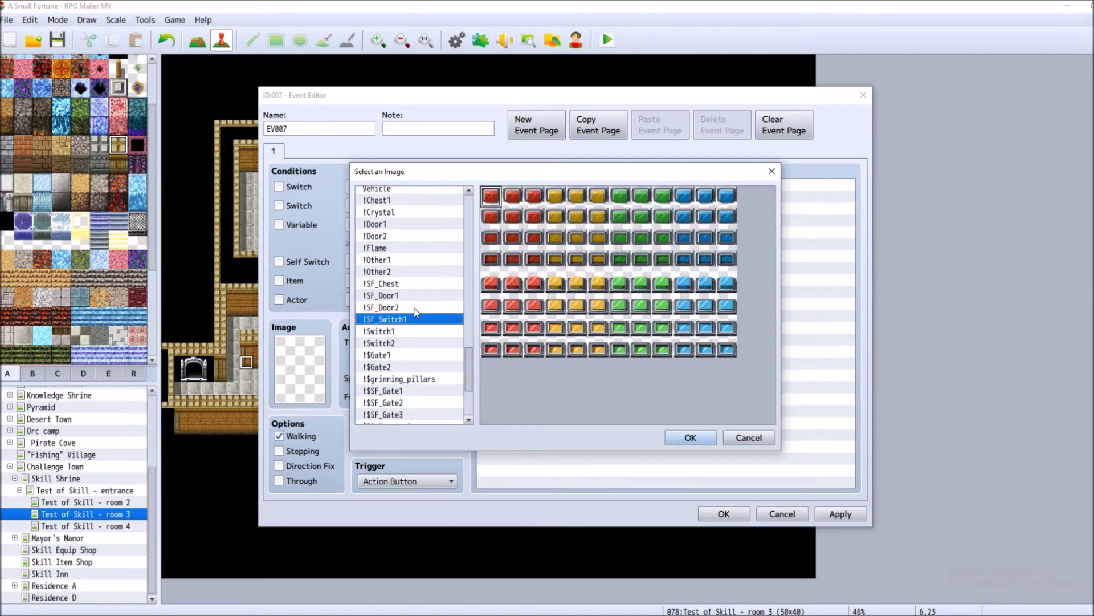
pyautogui.click(415, 308)
pyautogui.click(419, 296)
pyautogui.click(420, 285)
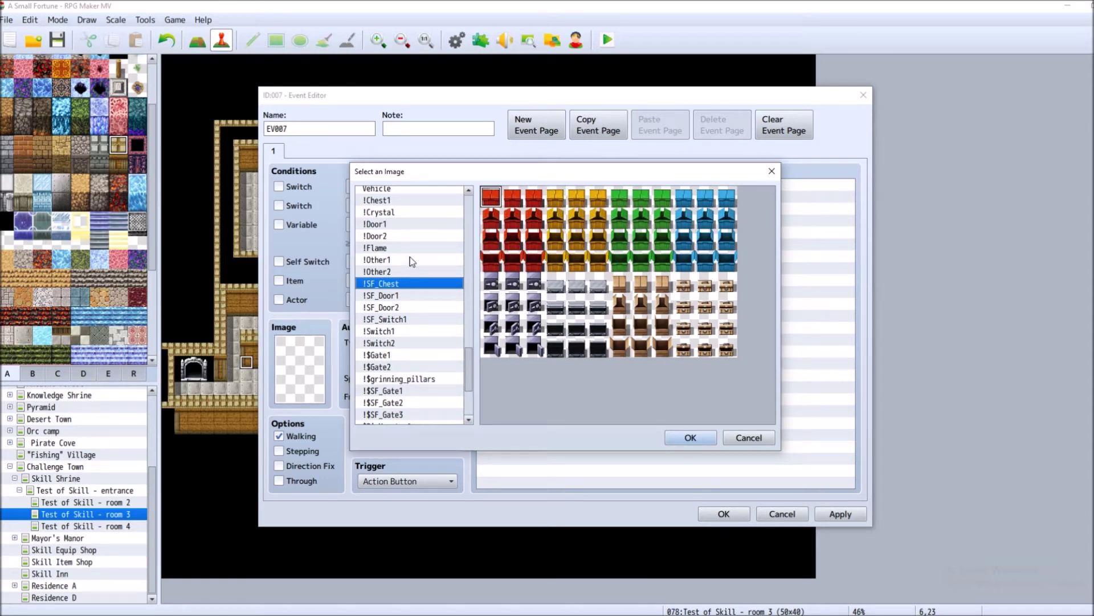
pyautogui.click(407, 272)
pyautogui.click(408, 259)
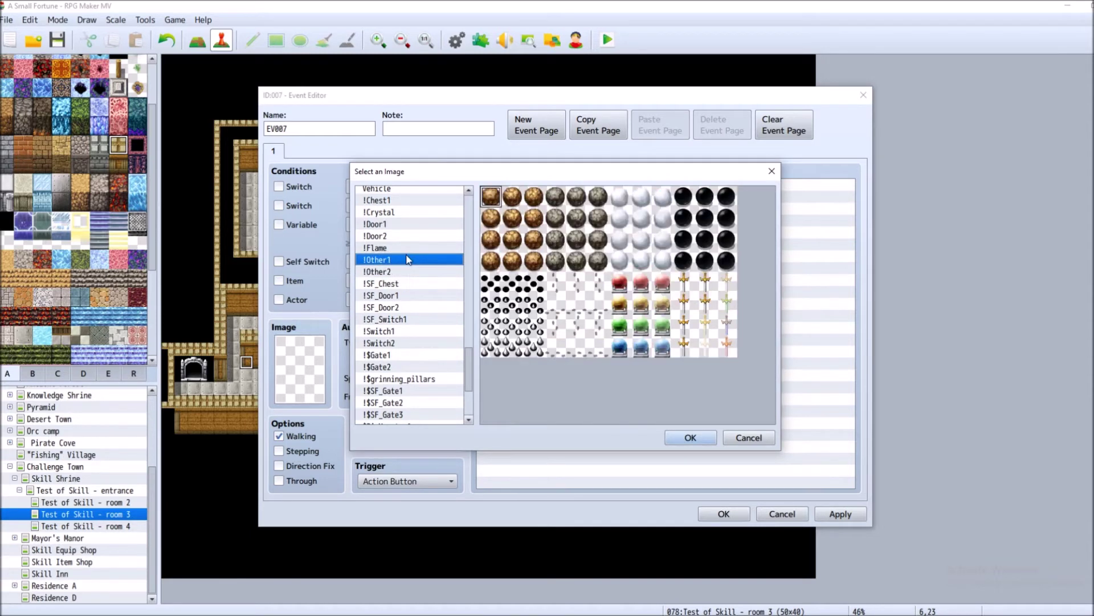
pyautogui.click(405, 247)
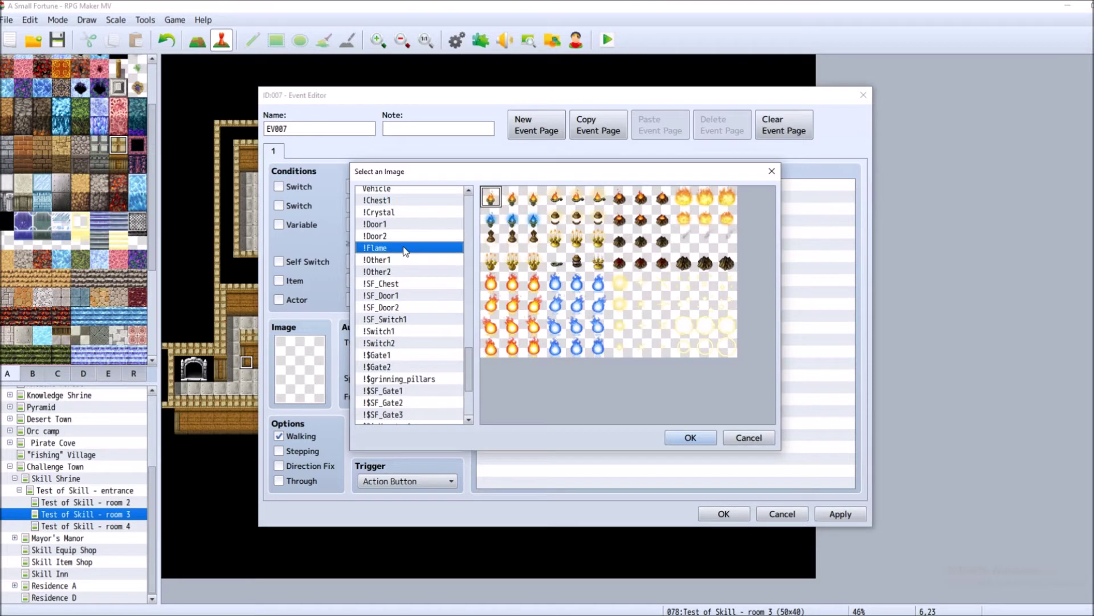
pyautogui.click(751, 438)
pyautogui.click(782, 514)
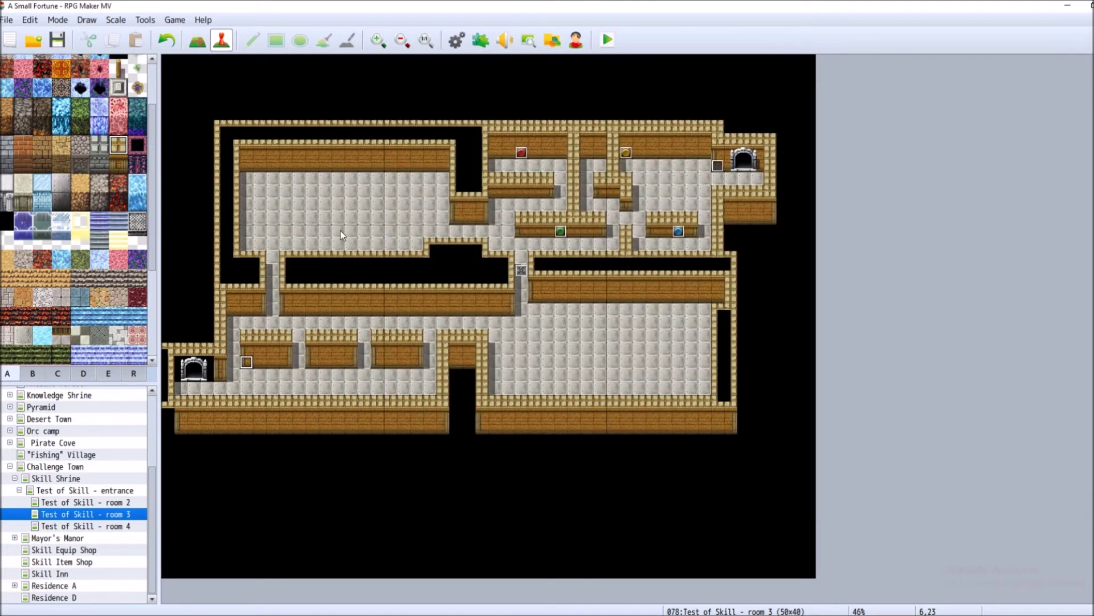
# Copy the yellow switch event onto both ends of the first and third partition walls in the lower-left room, and onto the middle one.
pyautogui.click(627, 154)
pyautogui.rightClick(628, 156)
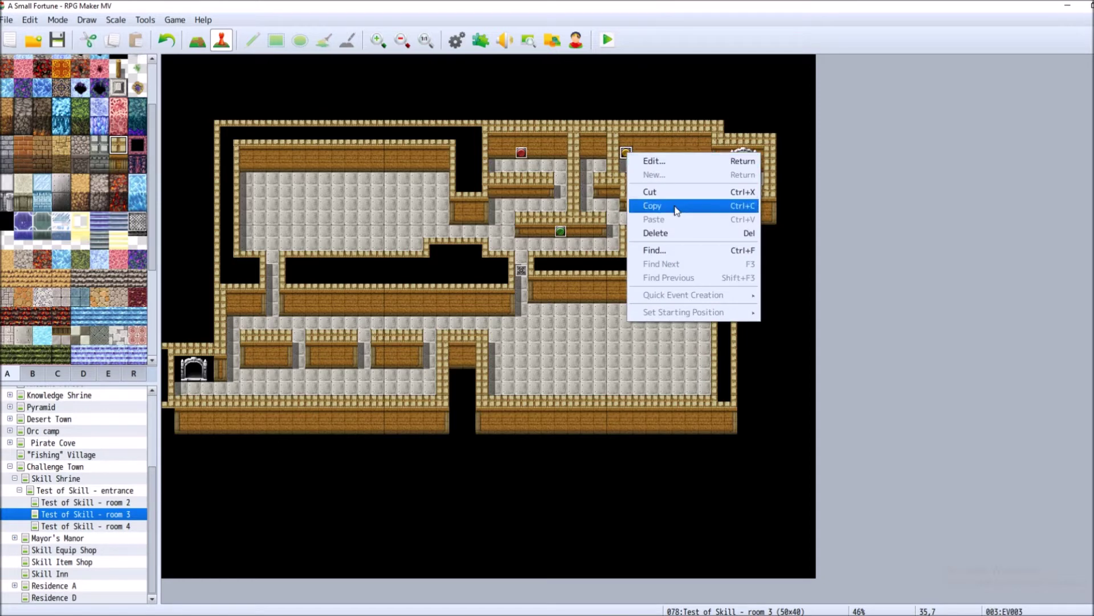
pyautogui.click(655, 205)
pyautogui.rightClick(249, 364)
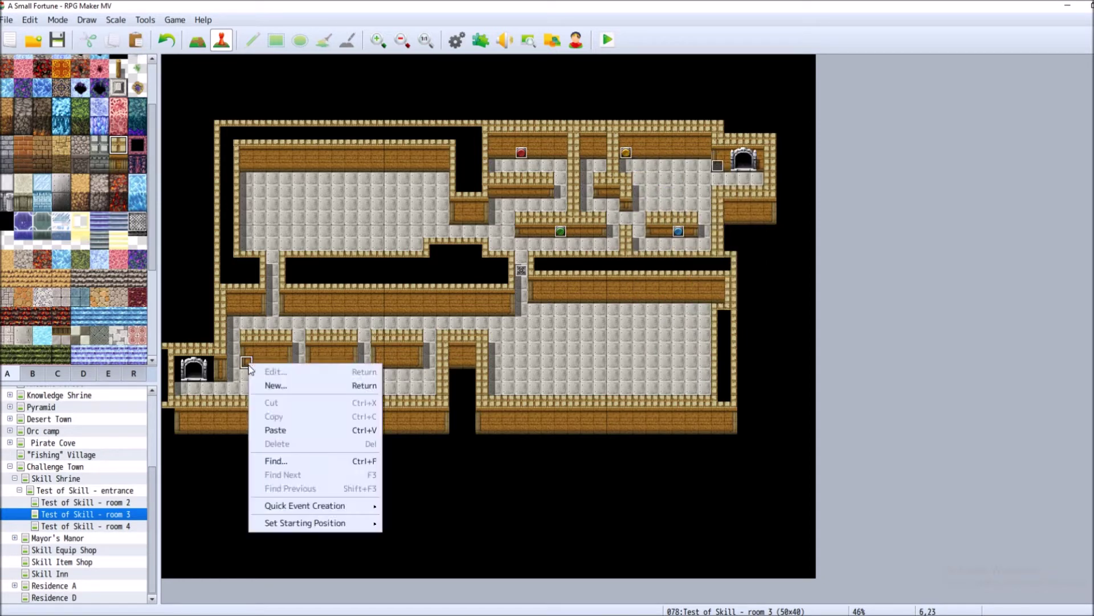
pyautogui.click(317, 431)
pyautogui.rightClick(287, 363)
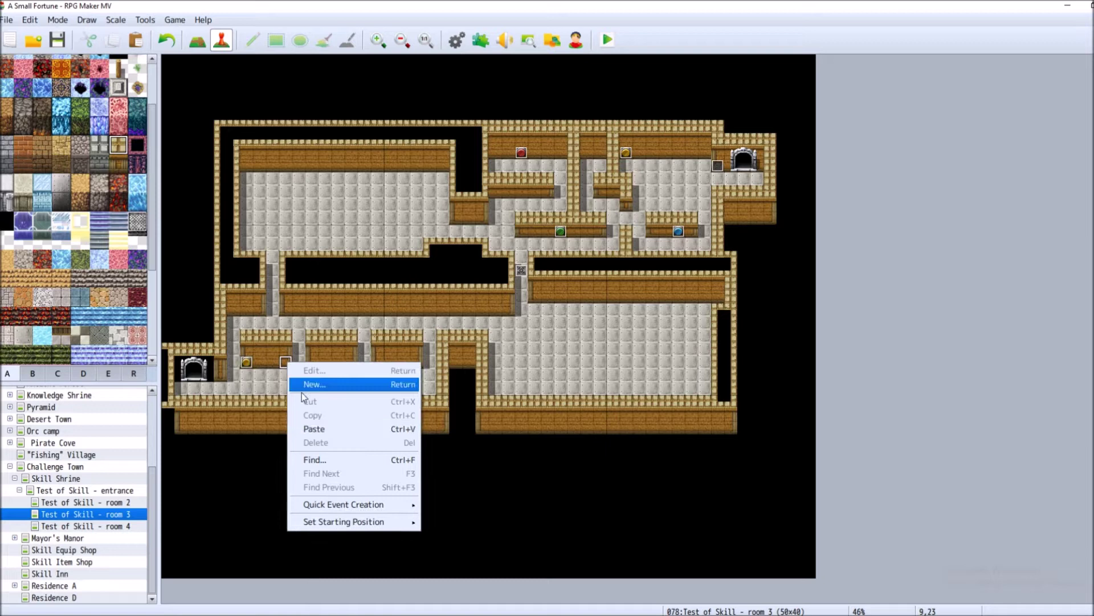
pyautogui.click(323, 432)
pyautogui.rightClick(374, 363)
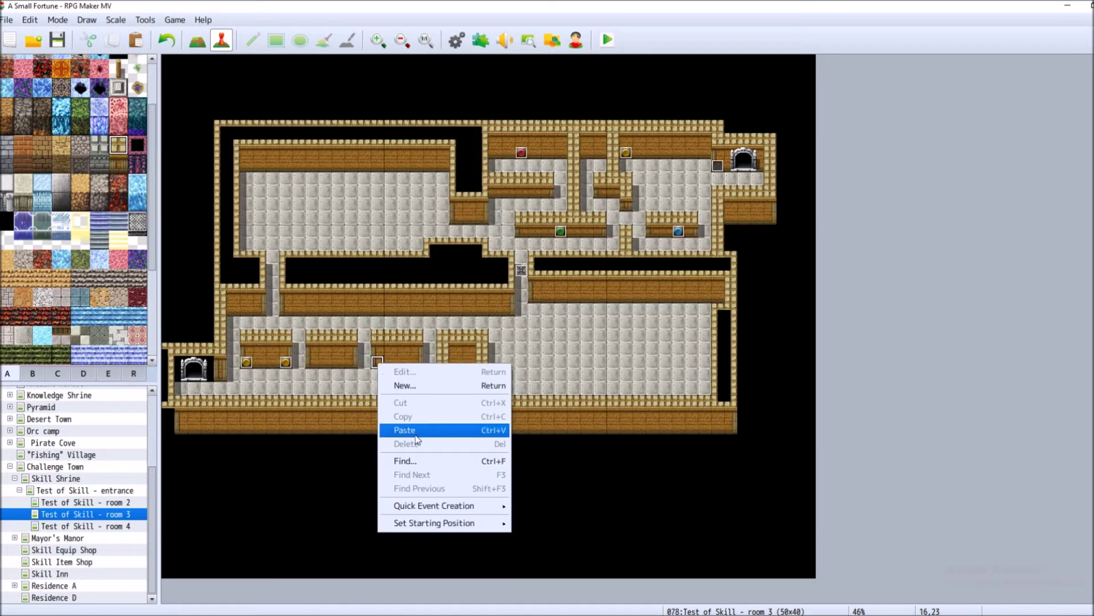
pyautogui.click(399, 429)
pyautogui.rightClick(418, 365)
pyautogui.click(451, 429)
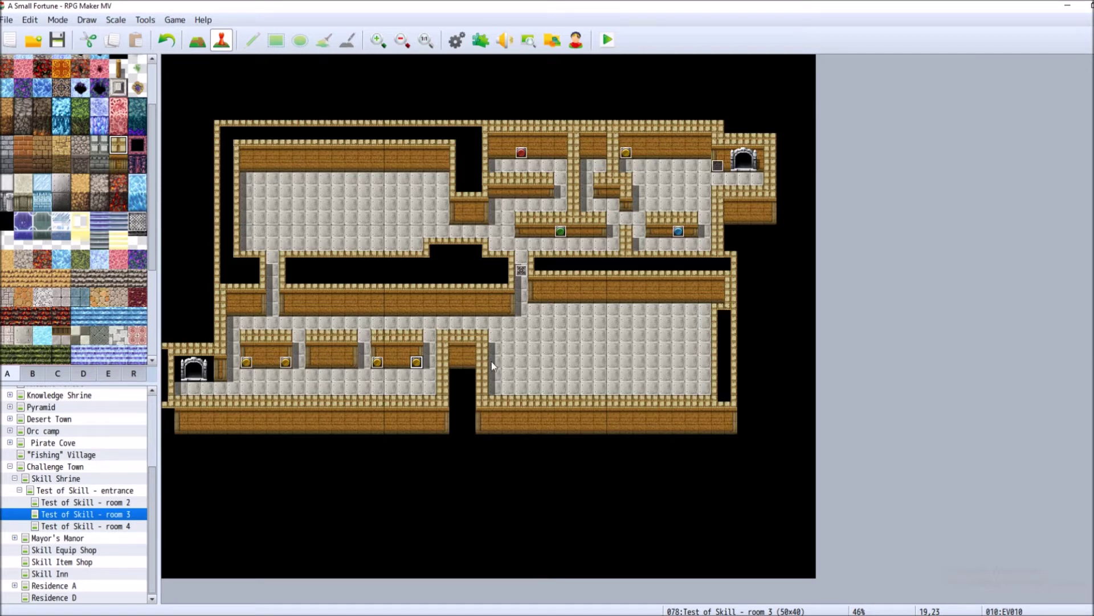
pyautogui.rightClick(327, 362)
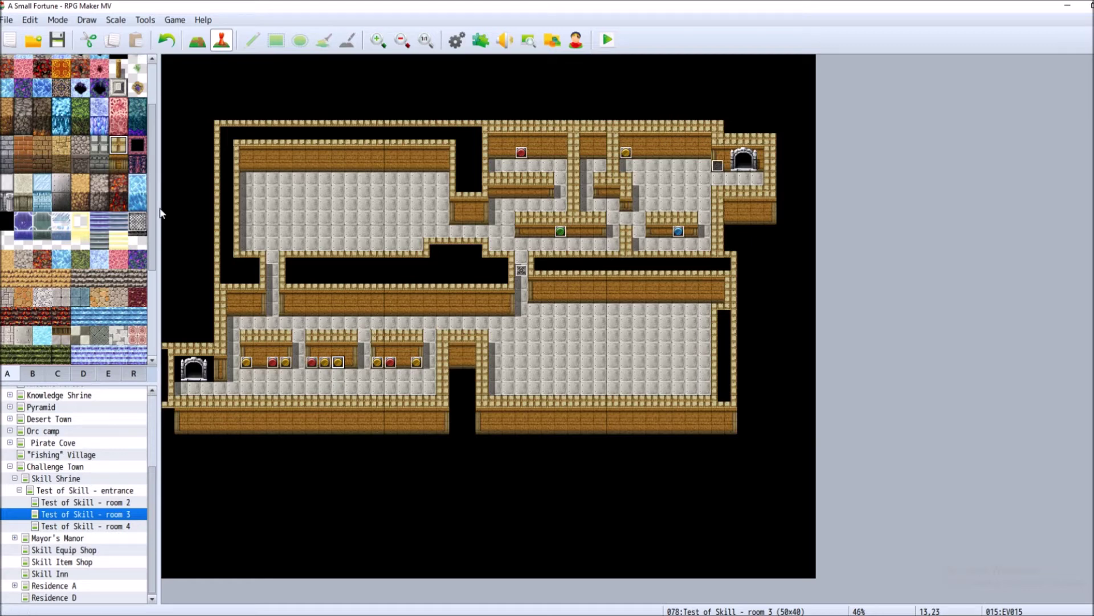
# Save the project and paint three two-by-two wooden wall blocks, staggered in height, across the left and middle of the lower-right room.
pyautogui.click(198, 39)
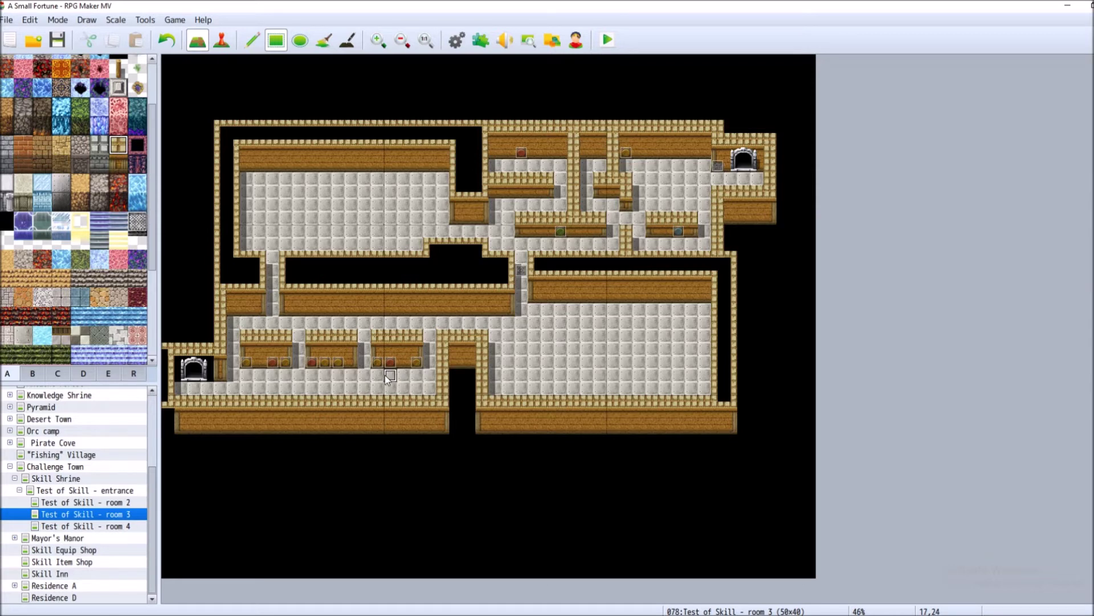
pyautogui.click(57, 39)
pyautogui.click(113, 164)
pyautogui.click(509, 362)
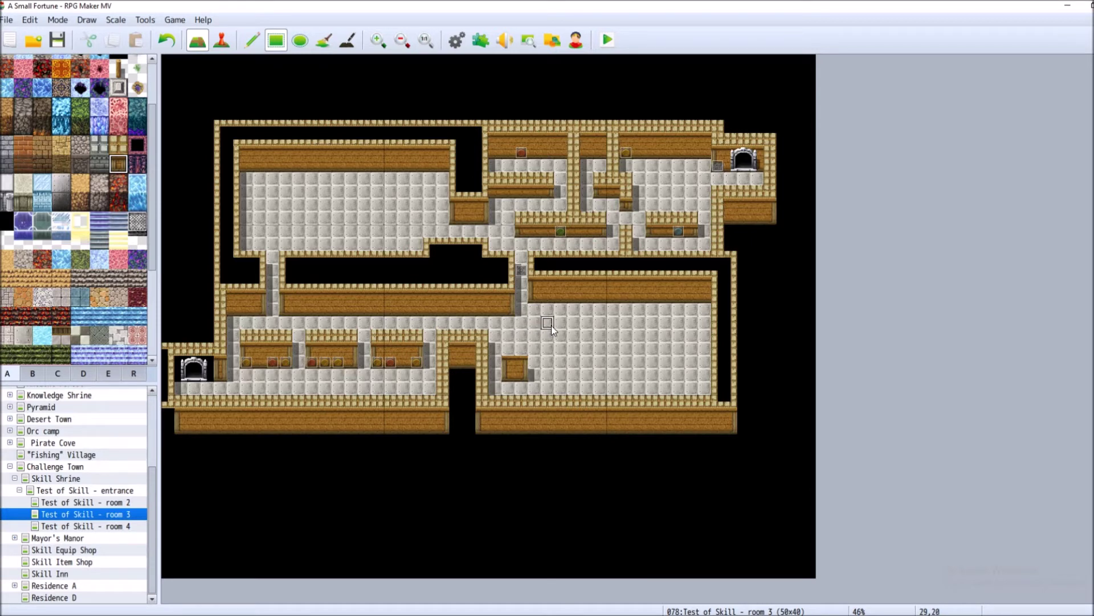
pyautogui.moveTo(548, 336); pyautogui.dragTo(560, 350)
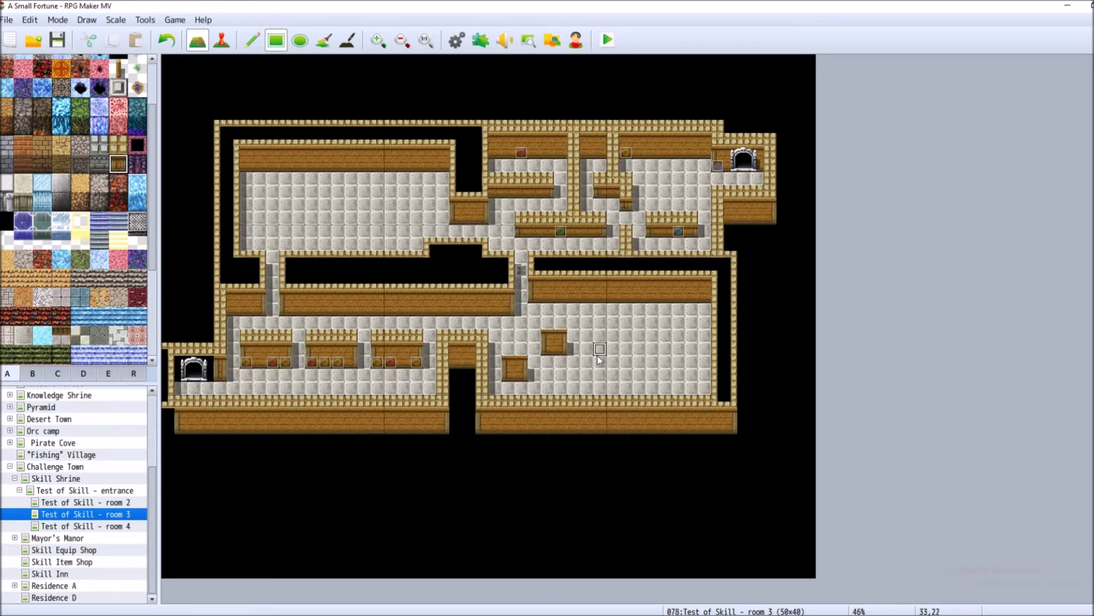
pyautogui.moveTo(600, 336); pyautogui.dragTo(612, 349)
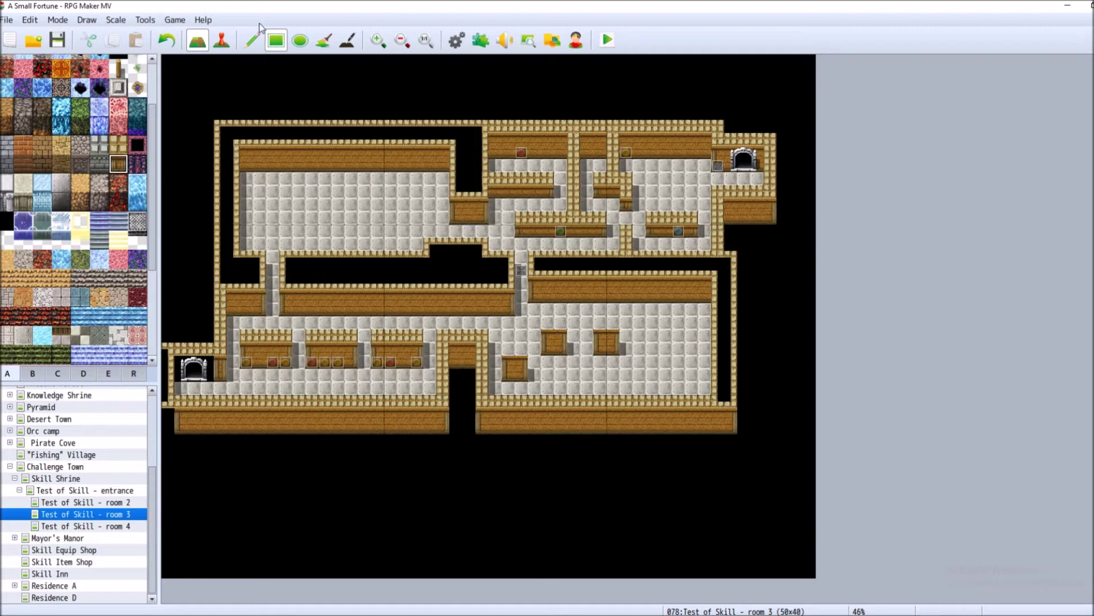
pyautogui.click(167, 39)
pyautogui.moveTo(600, 363); pyautogui.dragTo(609, 347)
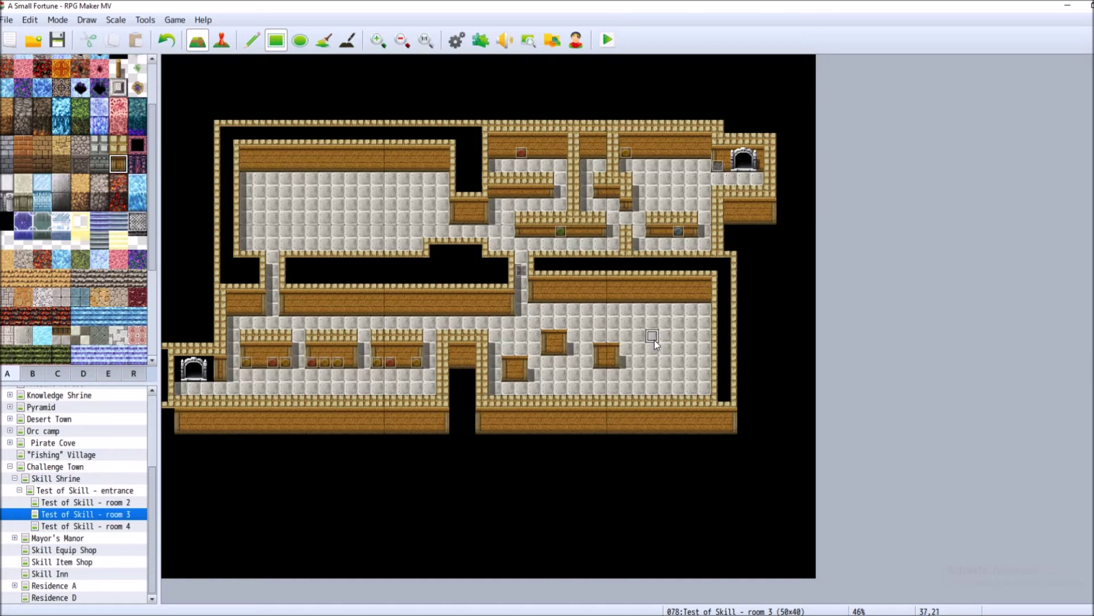
# Add two more staggered two-by-two wooden wall blocks in the right half of the lower-right room.
pyautogui.moveTo(654, 340); pyautogui.dragTo(665, 348)
pyautogui.click(167, 40)
pyautogui.moveTo(639, 341); pyautogui.dragTo(648, 346)
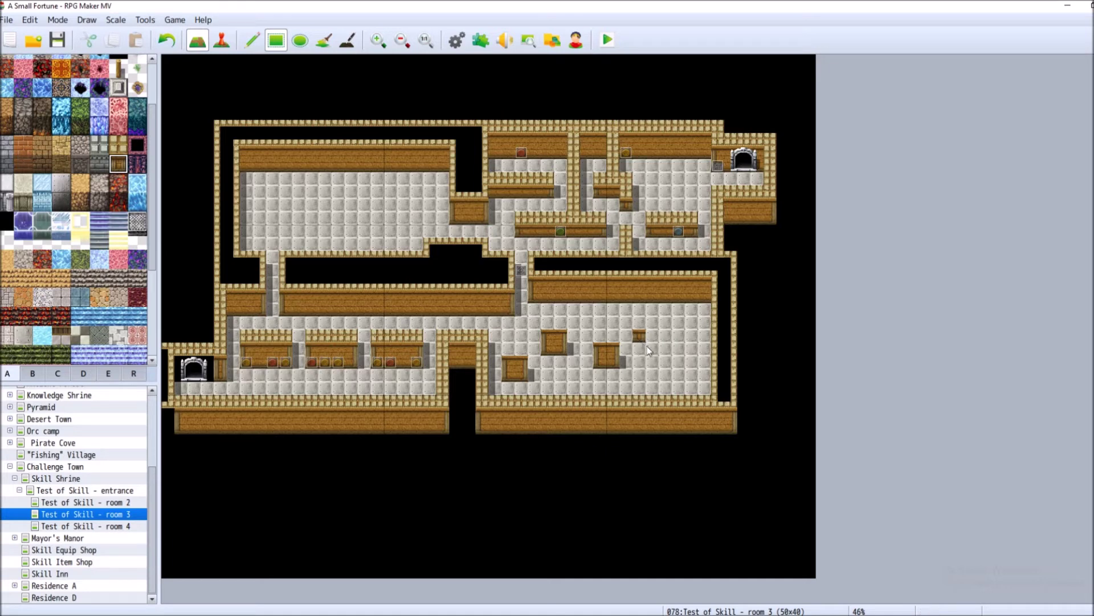
pyautogui.click(680, 367)
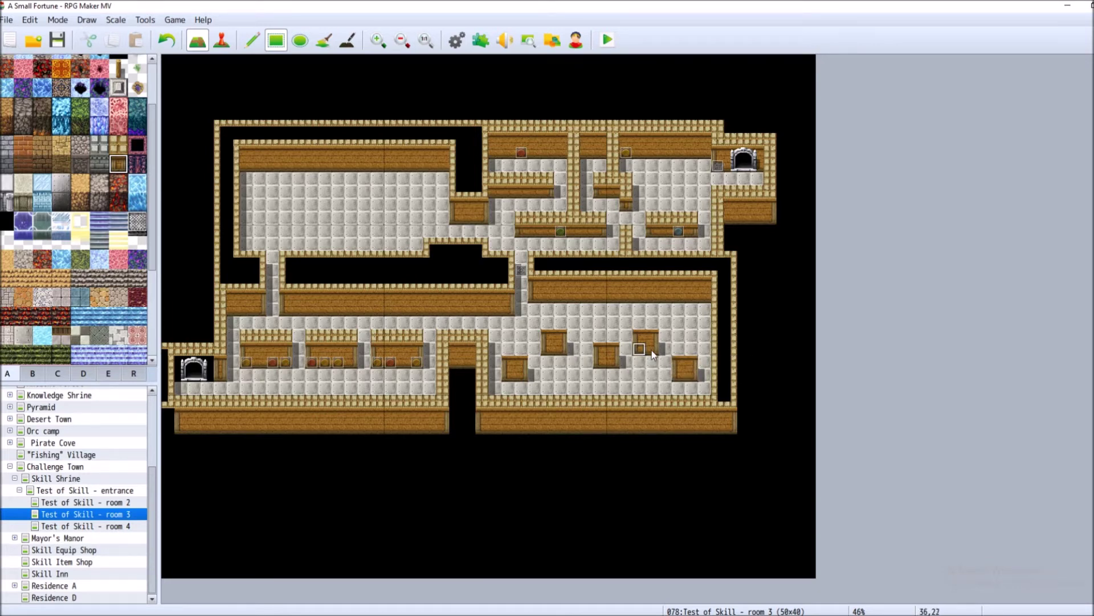
# Copy the green switch event onto the lower-left tile of each of the five wooden blocks in the lower-right room.
pyautogui.click(222, 40)
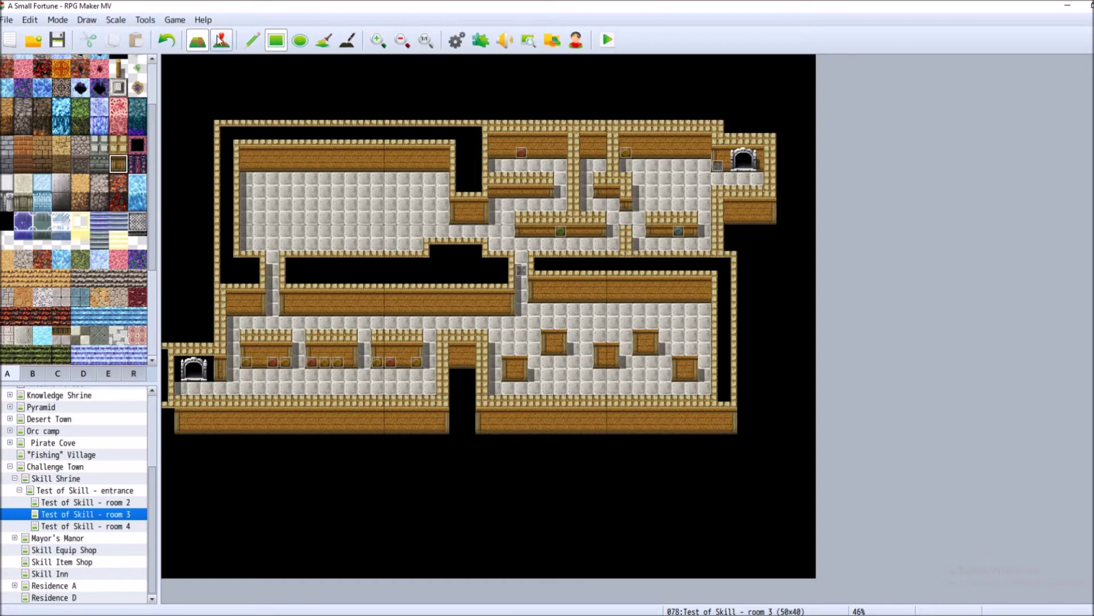
pyautogui.rightClick(509, 378)
pyautogui.rightClick(561, 231)
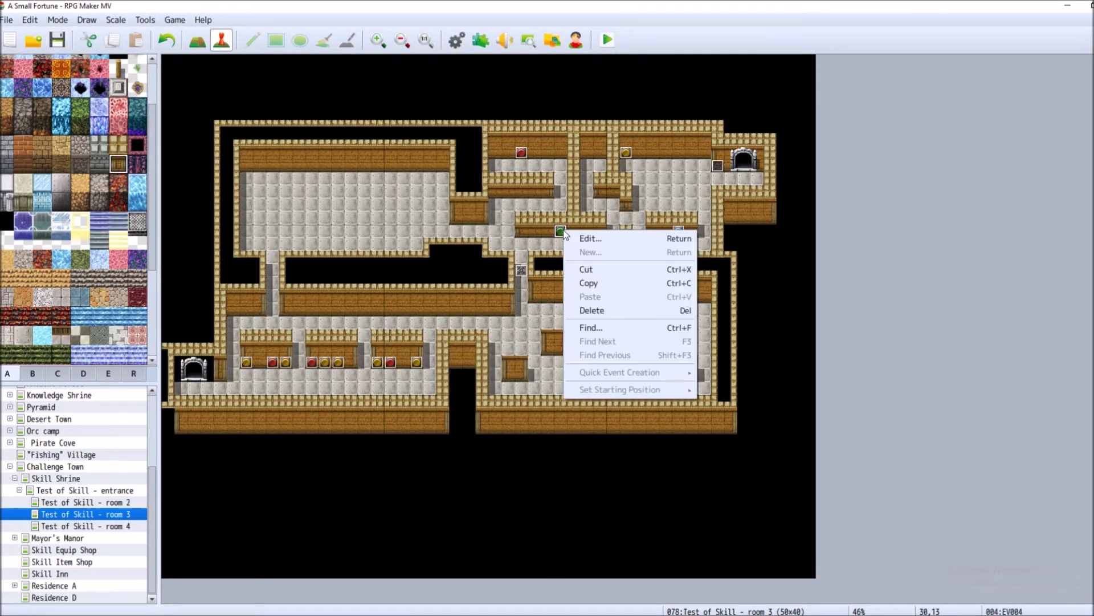
pyautogui.click(589, 283)
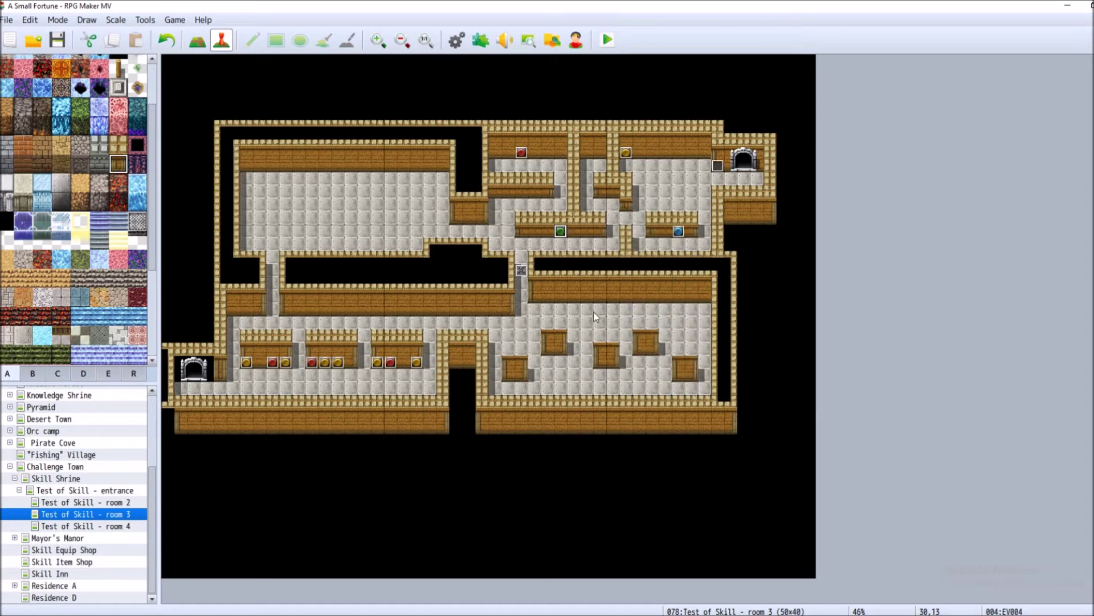
pyautogui.rightClick(511, 374)
pyautogui.click(563, 436)
pyautogui.rightClick(547, 349)
pyautogui.click(574, 415)
pyautogui.rightClick(599, 362)
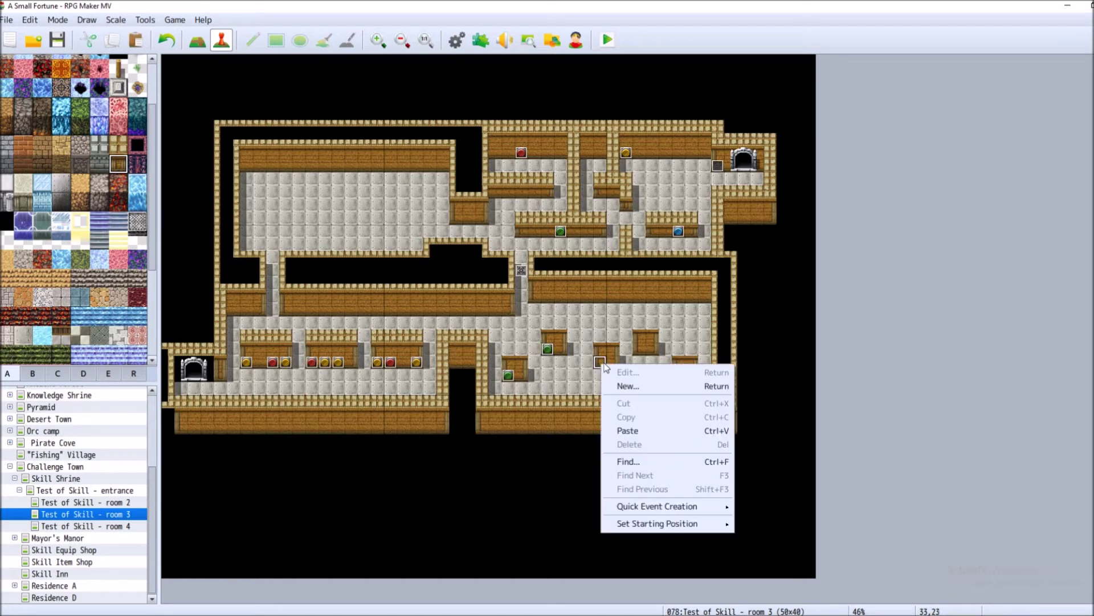
pyautogui.click(638, 429)
pyautogui.rightClick(639, 348)
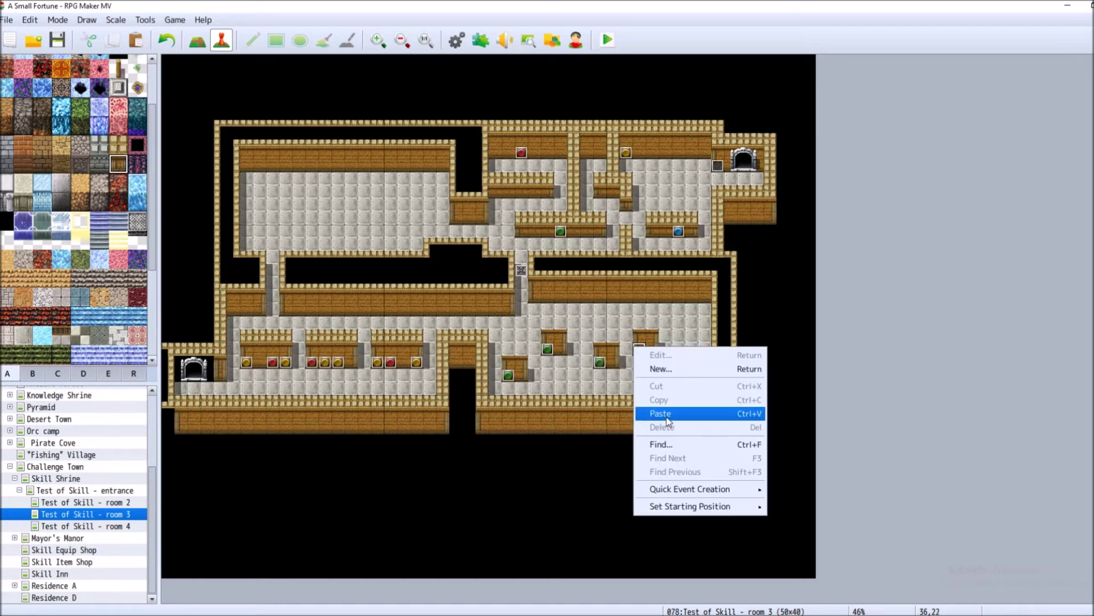
pyautogui.click(669, 414)
pyautogui.rightClick(678, 375)
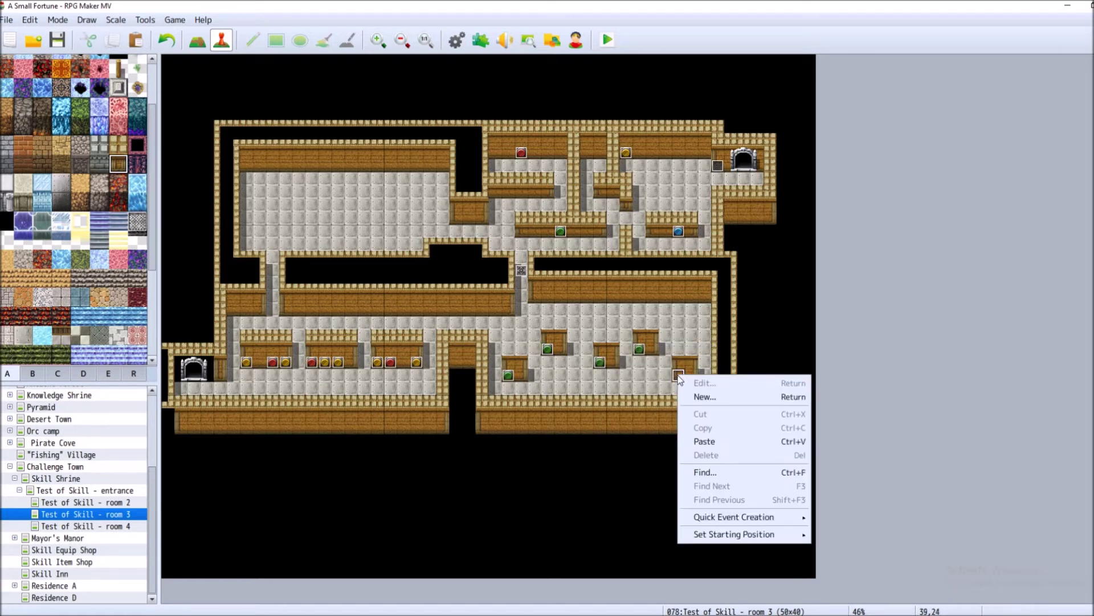
pyautogui.click(699, 439)
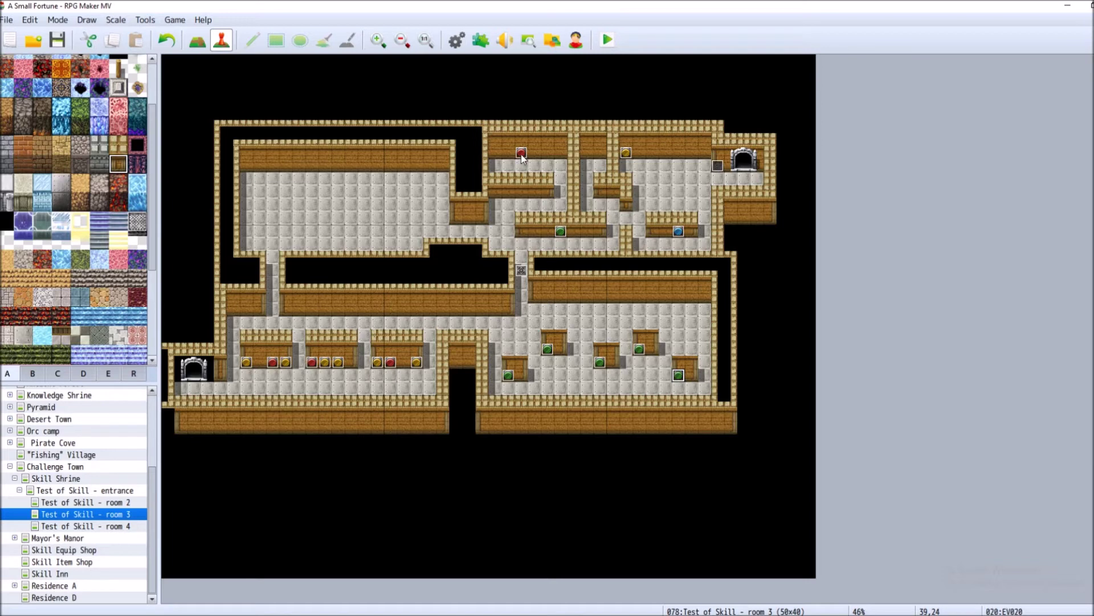
# Copy the yellow switch event onto the lower-right tile of the rightmost and leftmost wooden blocks.
pyautogui.rightClick(626, 154)
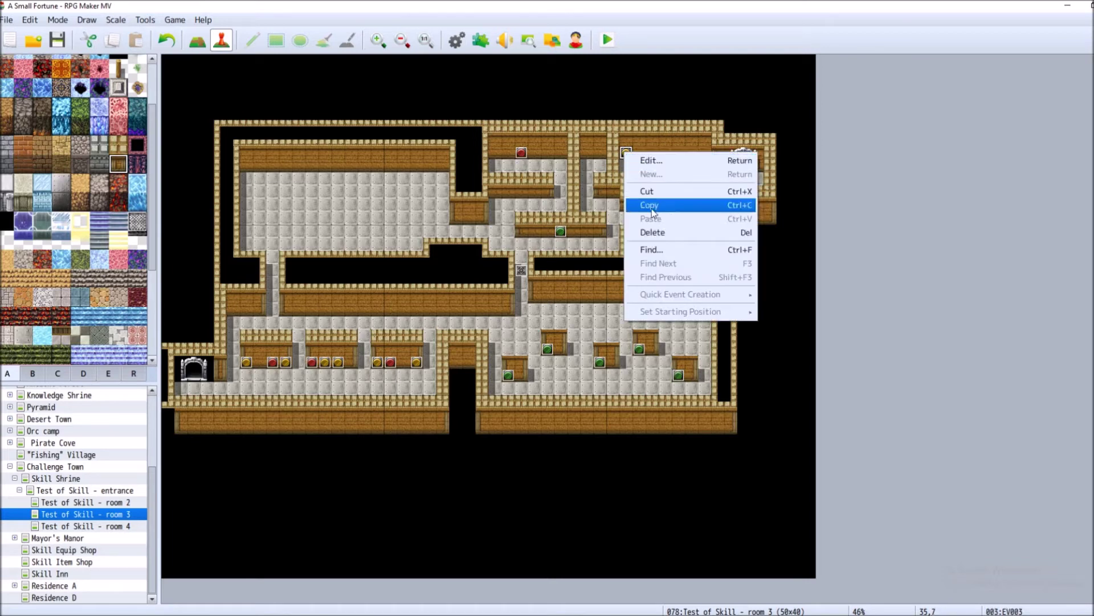
pyautogui.click(653, 207)
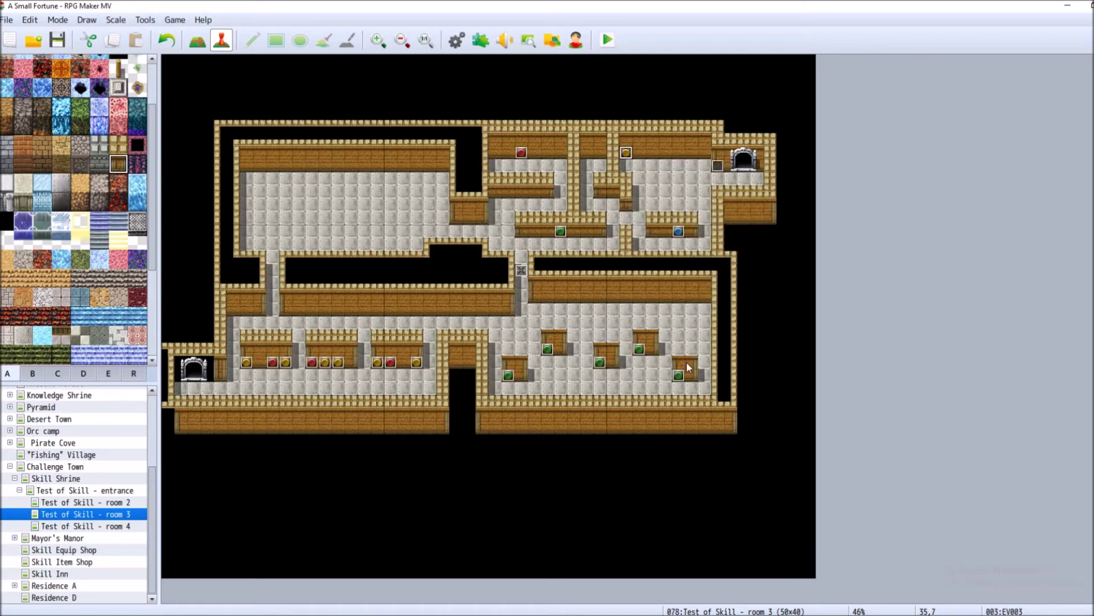
pyautogui.rightClick(692, 373)
pyautogui.click(727, 438)
pyautogui.rightClick(518, 376)
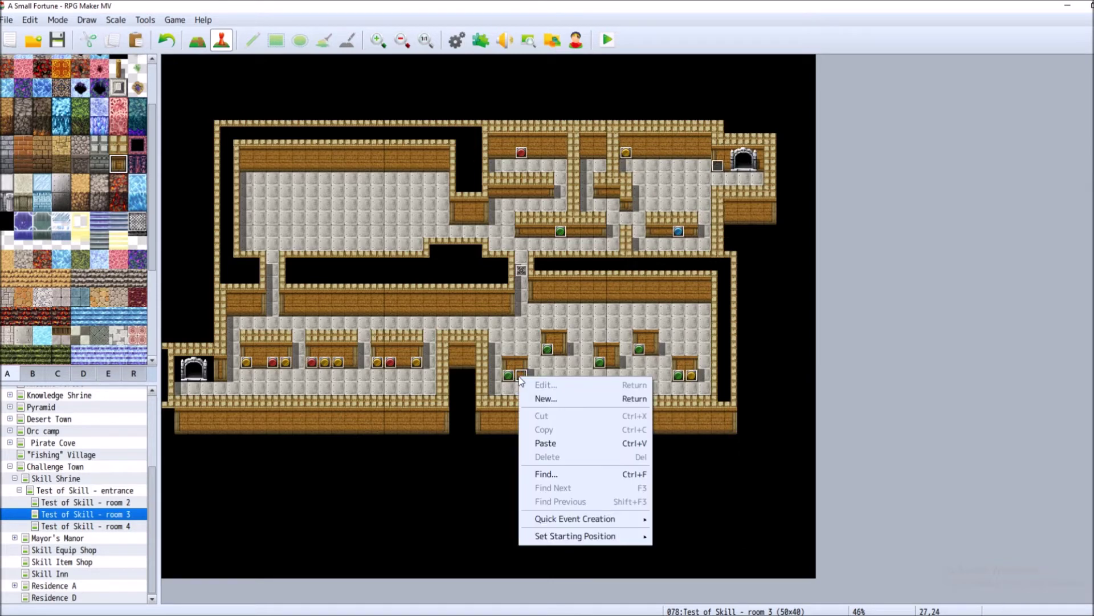
pyautogui.click(588, 443)
# Copy the green switch event from the partition wall in the upper-right room.
pyautogui.rightClick(680, 231)
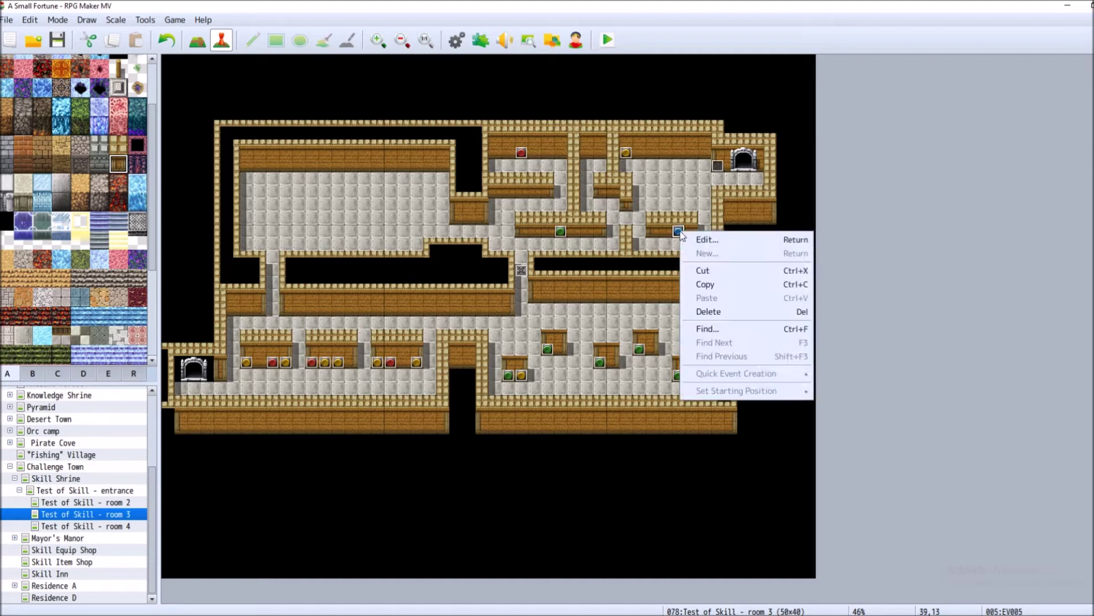
pyautogui.click(746, 285)
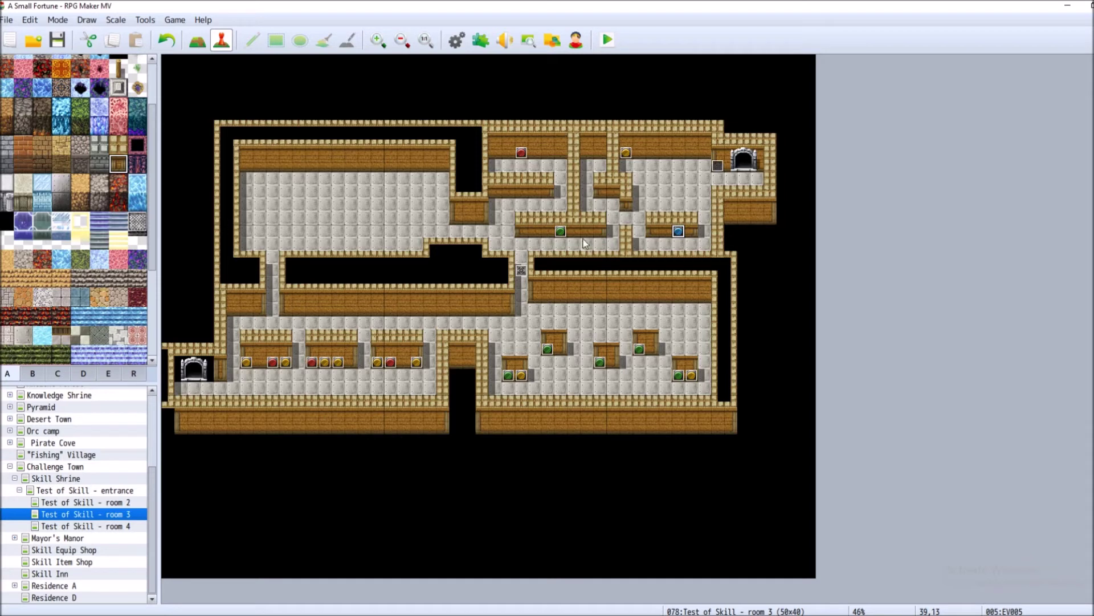
pyautogui.rightClick(559, 232)
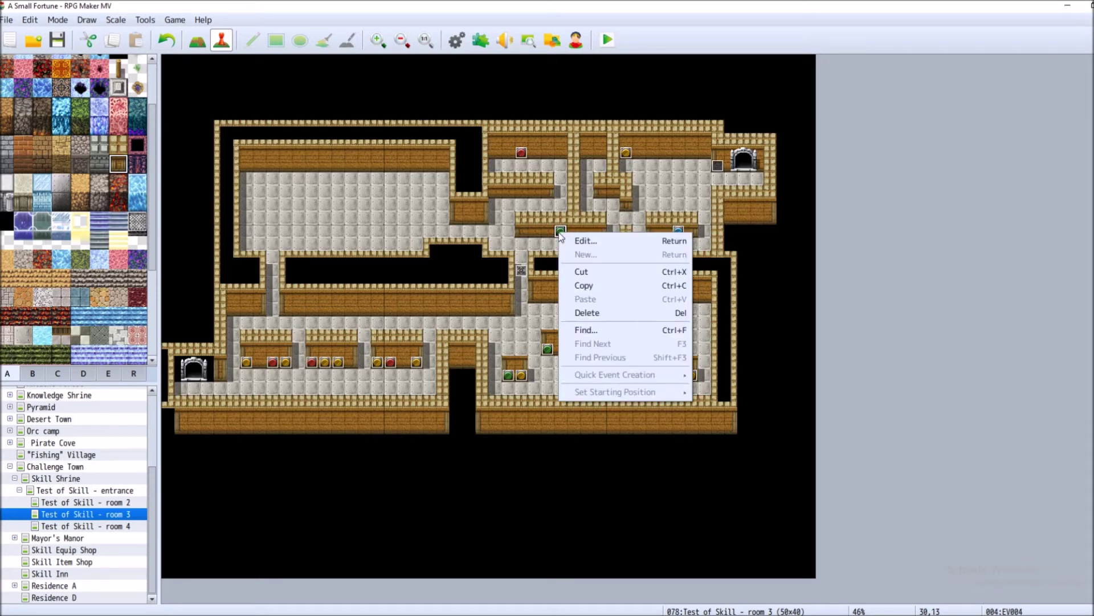
pyautogui.click(627, 285)
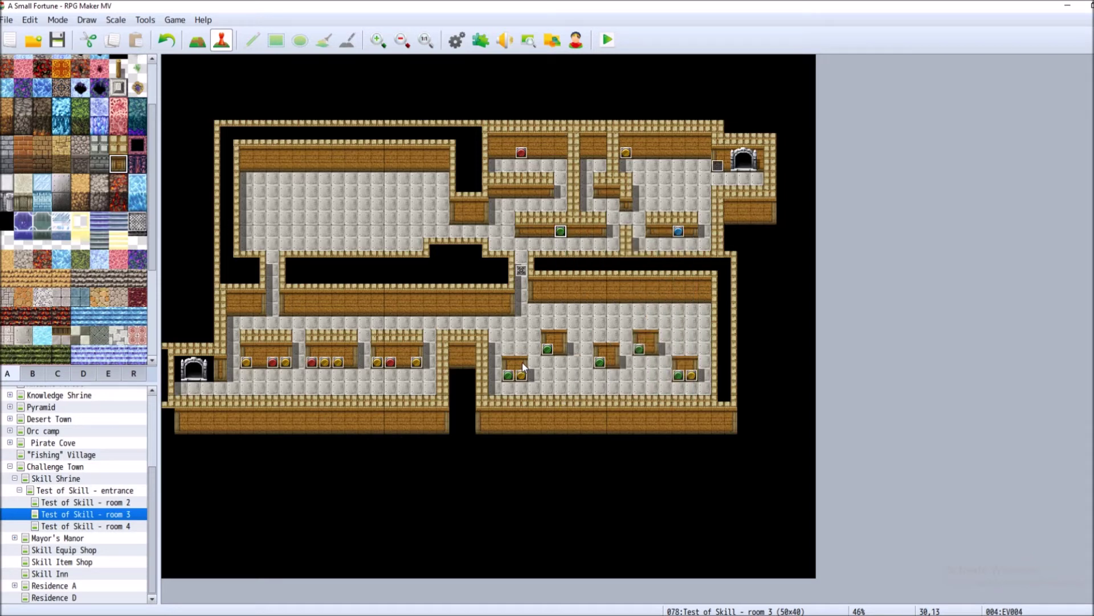
pyautogui.rightClick(576, 297)
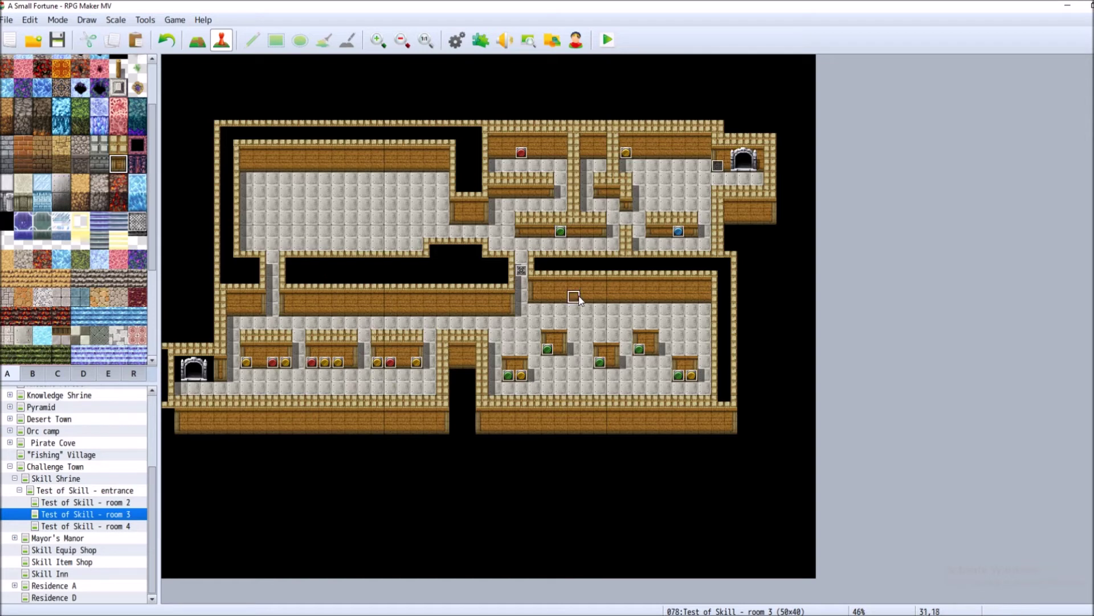
pyautogui.click(605, 363)
pyautogui.rightClick(575, 296)
pyautogui.click(604, 376)
# Paste the green switch event onto the lower-right tile of each of the three middle wooden blocks.
pyautogui.rightClick(560, 349)
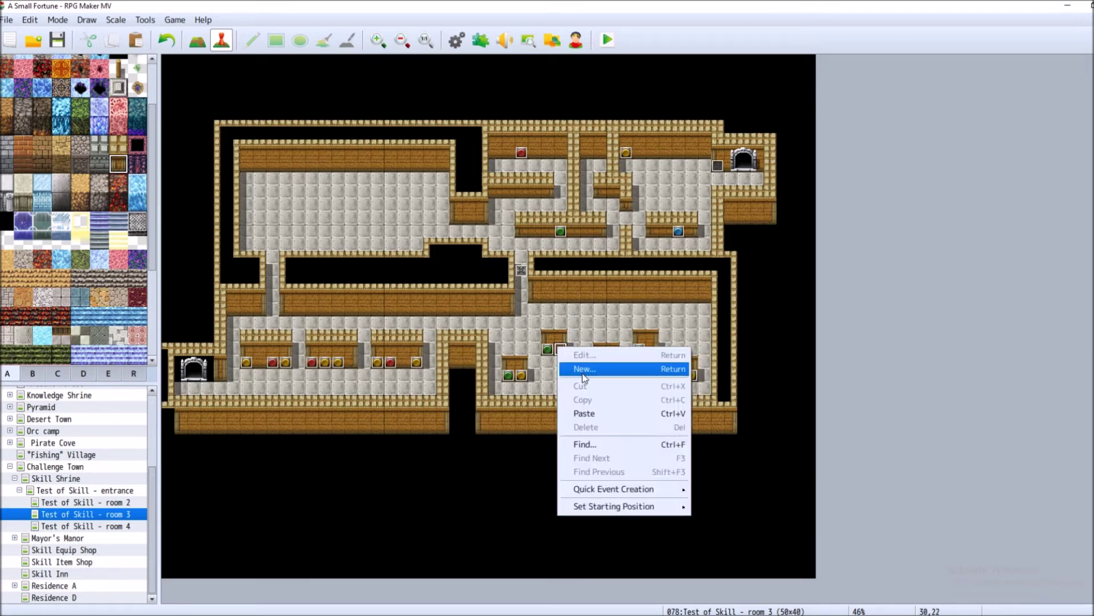
pyautogui.click(603, 420)
pyautogui.rightClick(652, 349)
pyautogui.click(692, 414)
pyautogui.rightClick(611, 357)
pyautogui.click(667, 425)
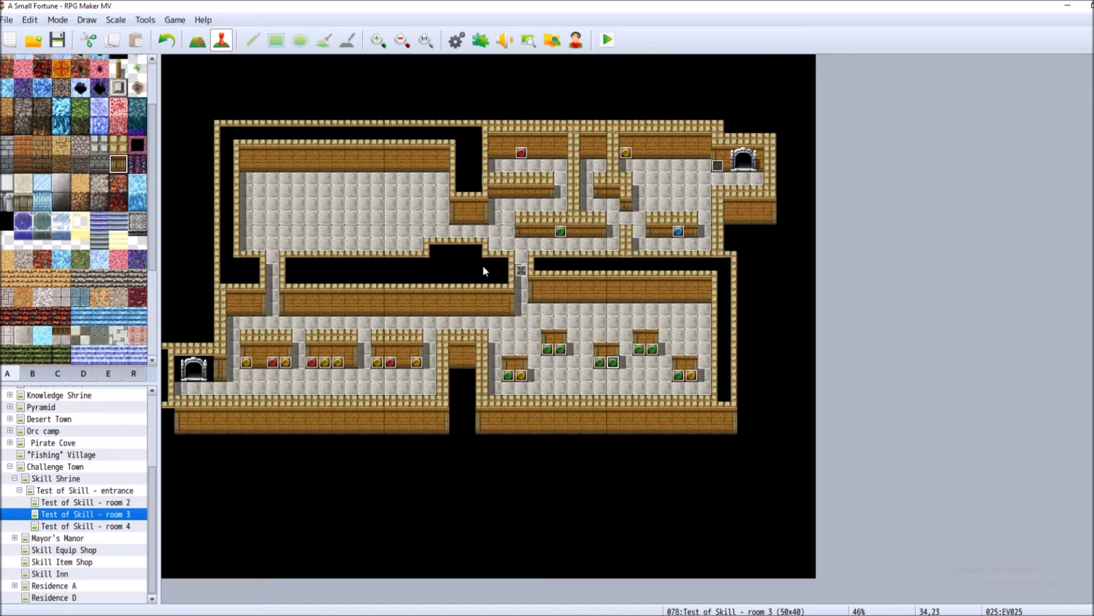
# Switch to map editing and paint fort wall tops along the upper and lower middle partition walls of the widened lower-right room.
pyautogui.click(24, 335)
pyautogui.click(194, 45)
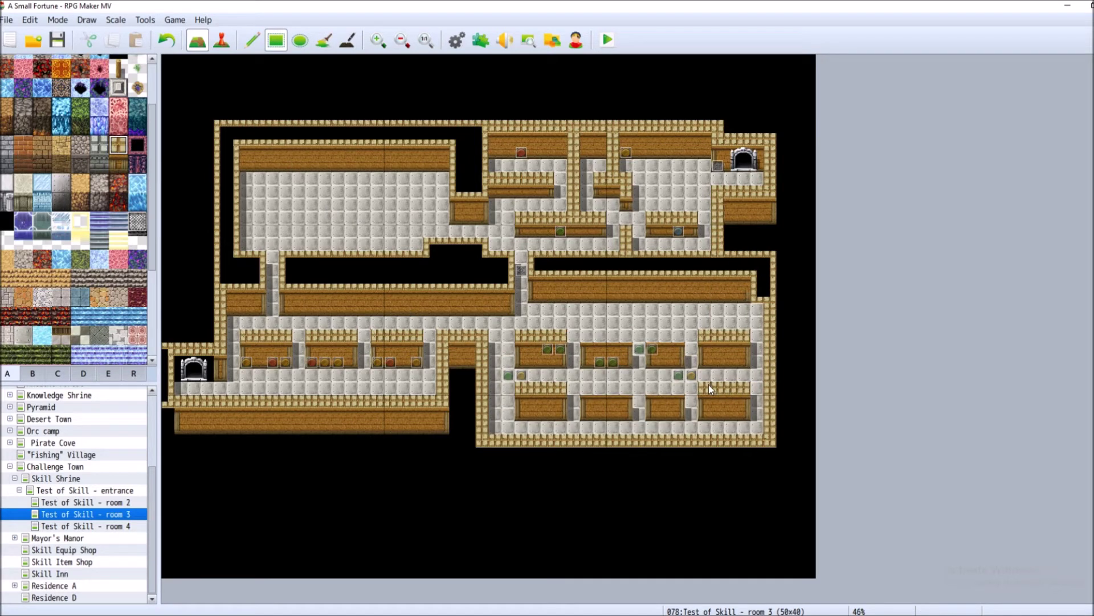
pyautogui.moveTo(652, 389); pyautogui.dragTo(678, 388)
pyautogui.moveTo(651, 334); pyautogui.dragTo(673, 337)
pyautogui.moveTo(587, 336); pyautogui.dragTo(626, 337)
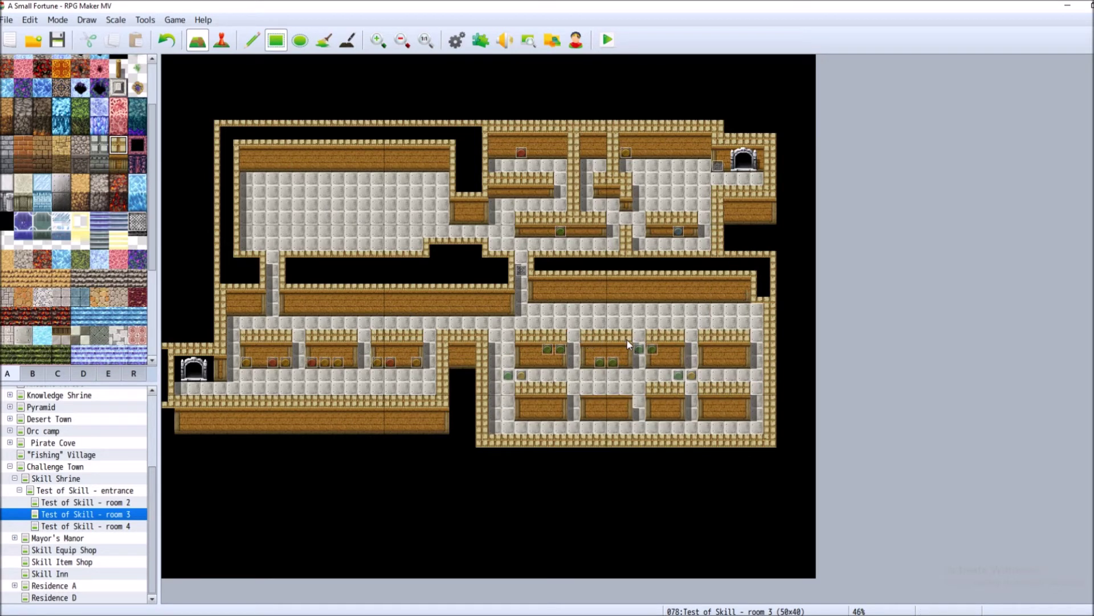
pyautogui.moveTo(587, 387); pyautogui.dragTo(621, 388)
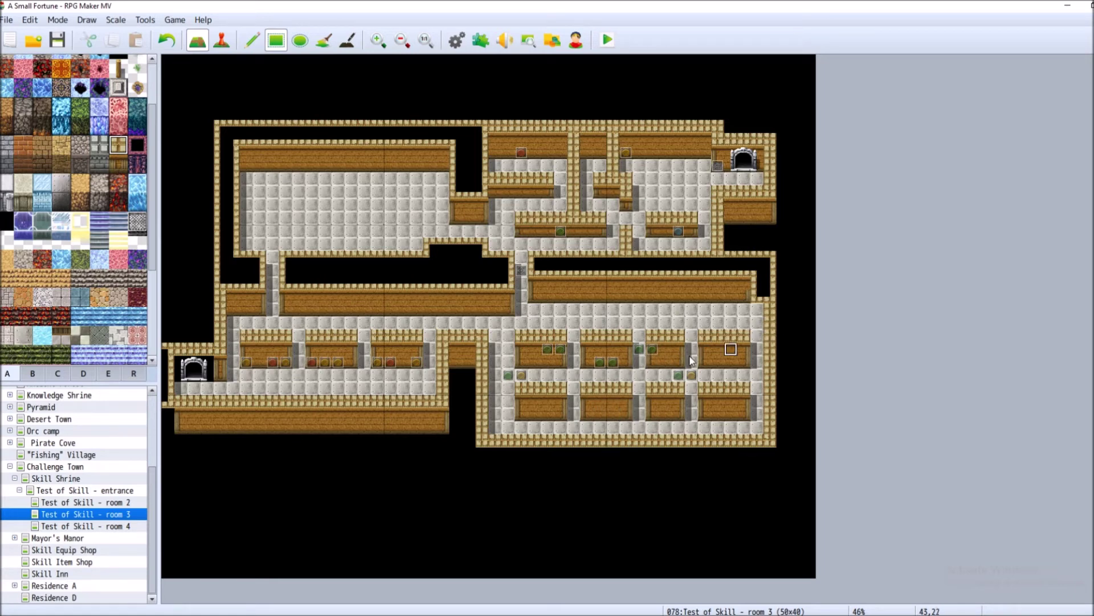
# Paint floor tiles to trim the second pair of partitions and replace the lower wall row of the two upper middle partitions.
pyautogui.click(24, 335)
pyautogui.moveTo(584, 336)
pyautogui.mouseDown()
pyautogui.moveTo(587, 364)
pyautogui.moveTo(623, 393)
pyautogui.moveTo(624, 415)
pyautogui.mouseUp()
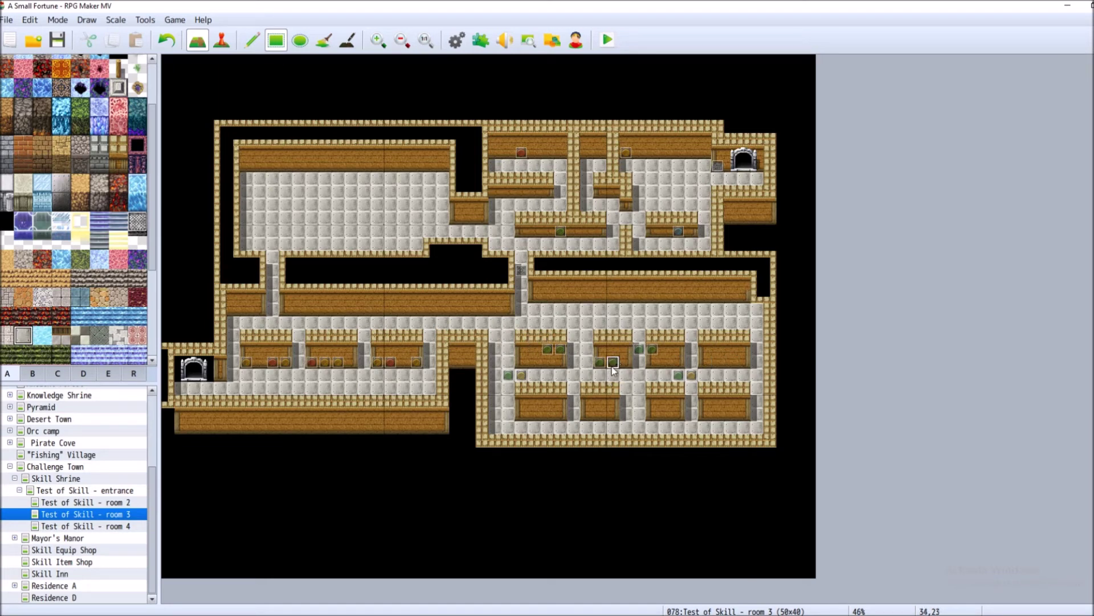
pyautogui.moveTo(599, 363); pyautogui.dragTo(683, 364)
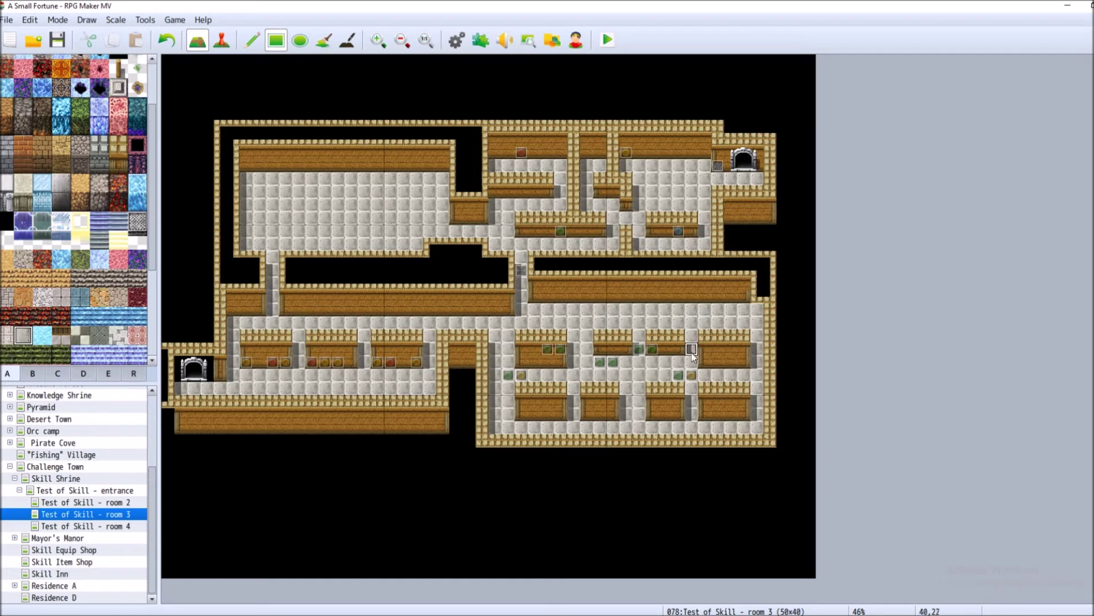
# Paint floor over the lower wall row of the fourth upper partition and extend the corridor floor two tiles west into the lower-right room.
pyautogui.moveTo(703, 363); pyautogui.dragTo(737, 360)
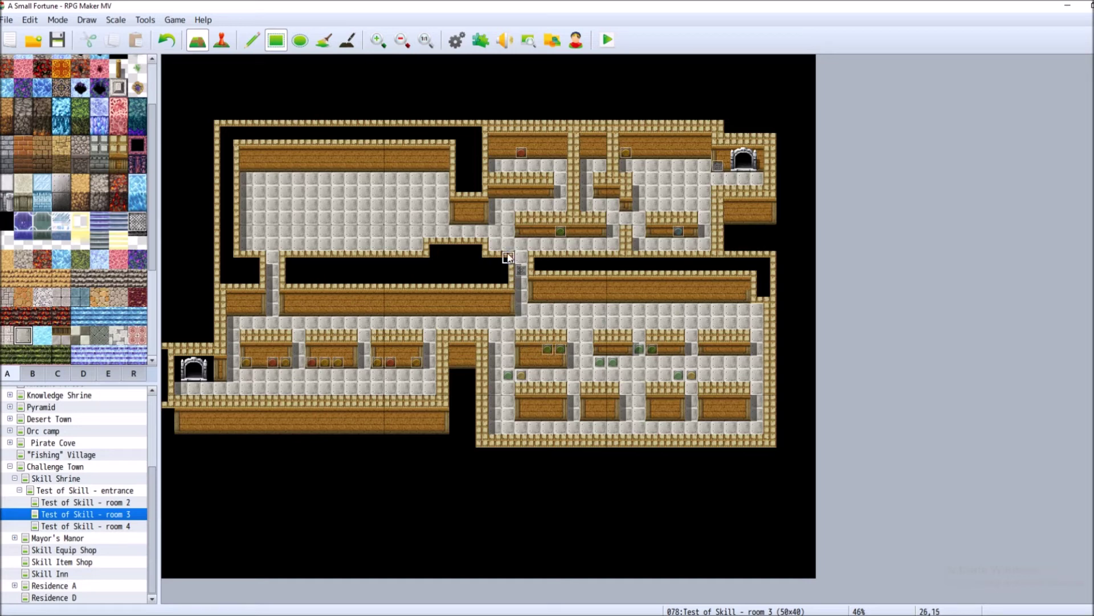
pyautogui.moveTo(508, 253); pyautogui.dragTo(508, 303)
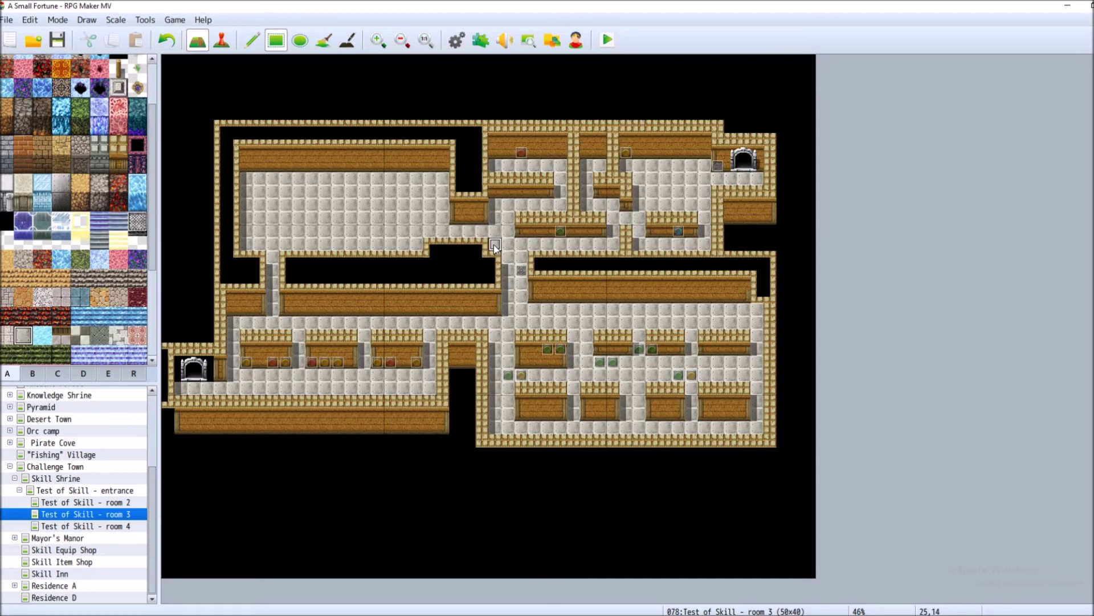
pyautogui.moveTo(494, 257); pyautogui.dragTo(493, 311)
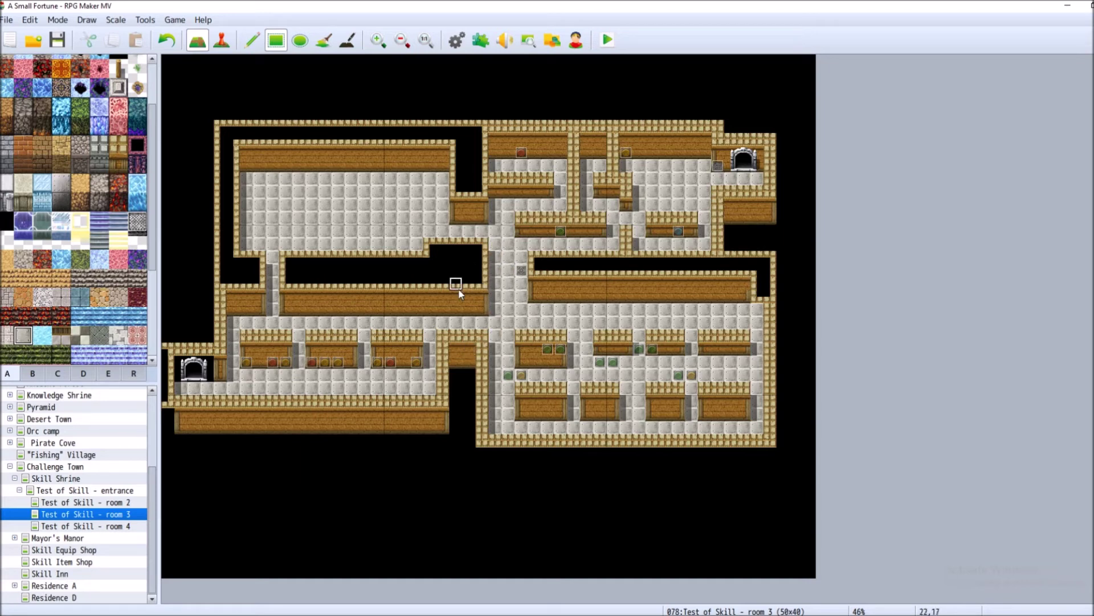
pyautogui.moveTo(459, 246)
pyautogui.mouseDown()
pyautogui.moveTo(463, 306)
pyautogui.moveTo(452, 309)
pyautogui.mouseUp()
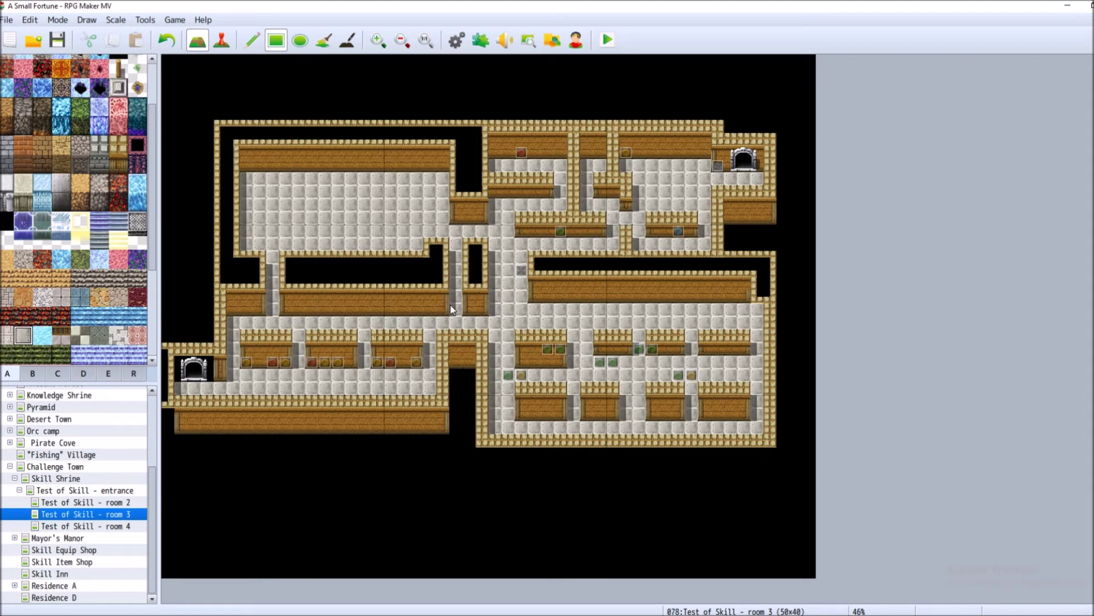
pyautogui.click(166, 40)
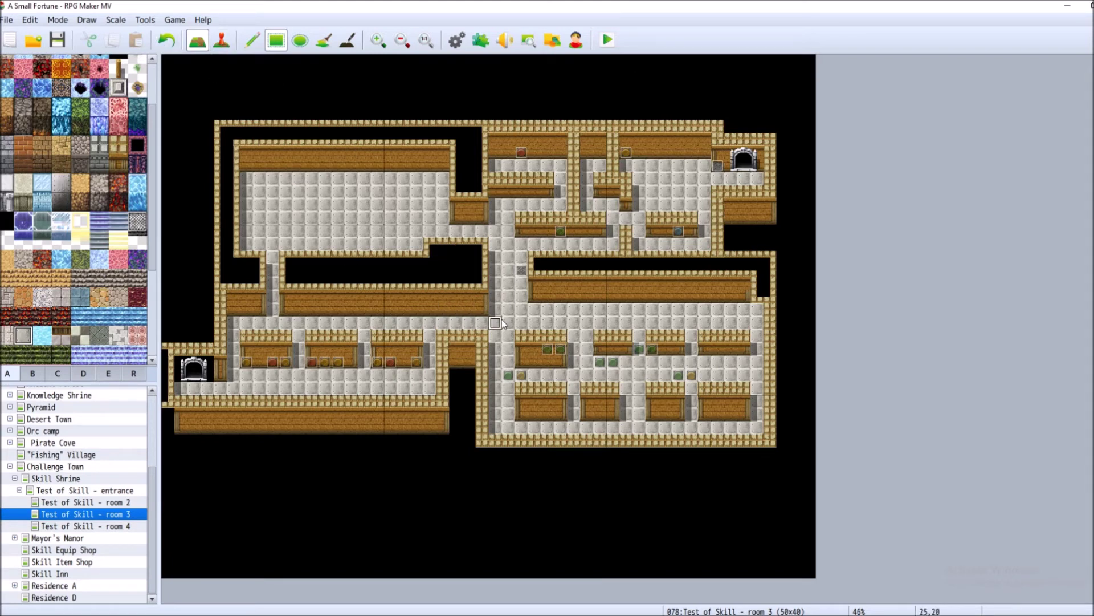
# Narrow the corridor from the east side with fort wall tops, and fill the gap below with wooden wall.
pyautogui.click(111, 145)
pyautogui.click(516, 265)
pyautogui.click(118, 164)
pyautogui.click(511, 292)
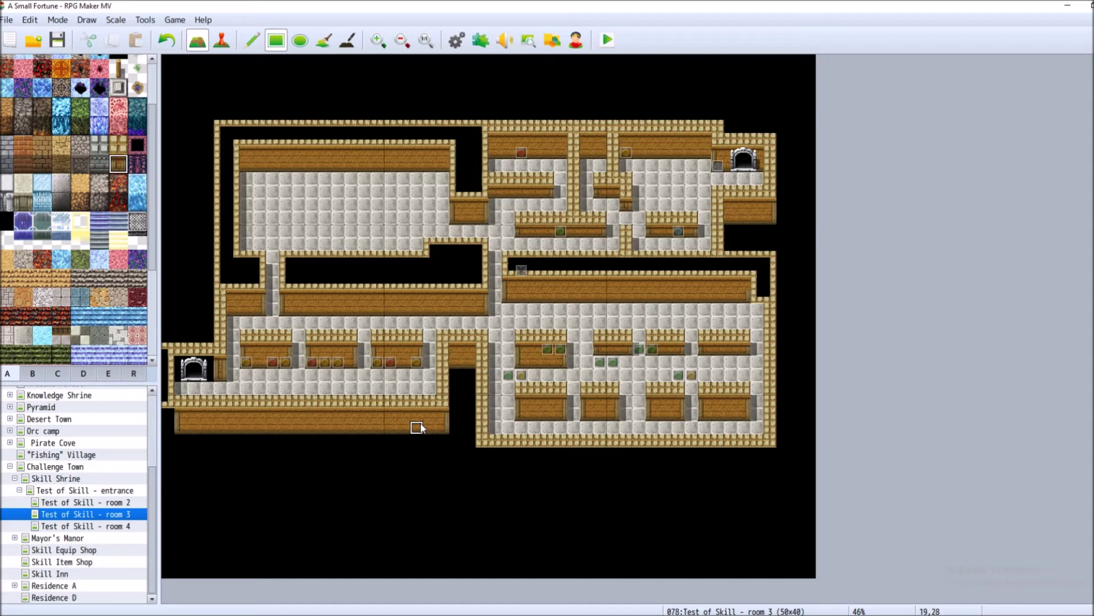
# Paint floor over the first upper partition's lower wall row, and raise all four upper partitions' wooden walls by one row.
pyautogui.click(22, 335)
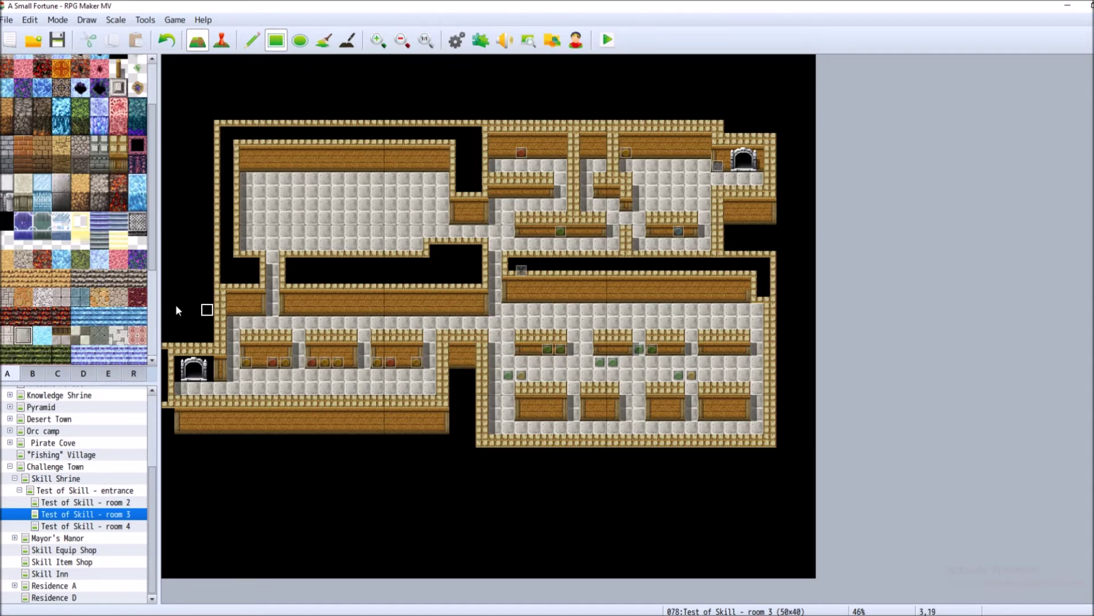
pyautogui.click(118, 164)
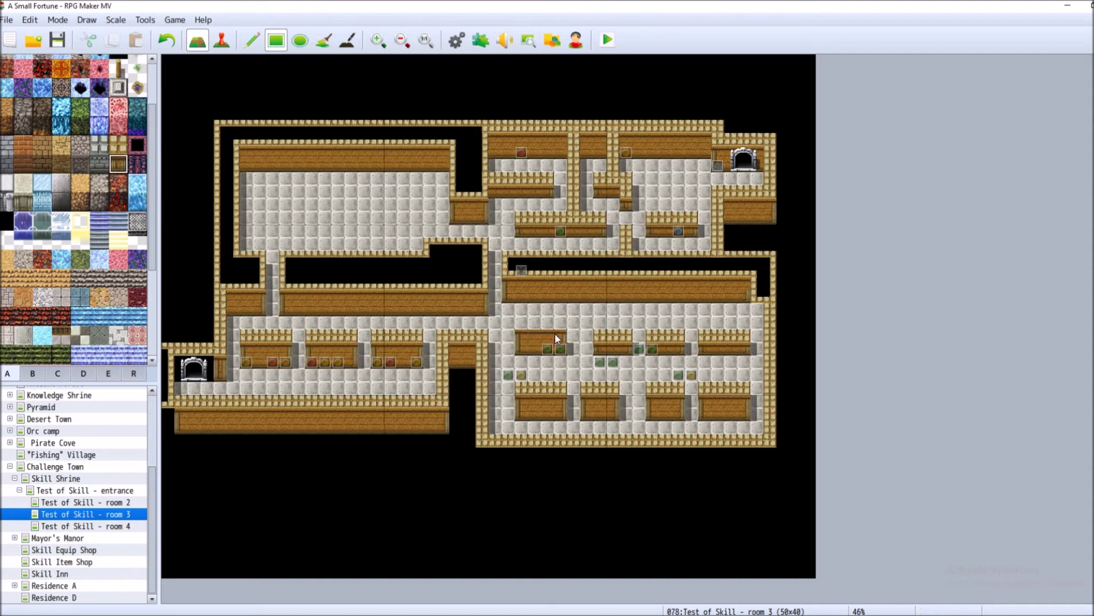
pyautogui.click(600, 341)
pyautogui.click(681, 335)
pyautogui.click(735, 339)
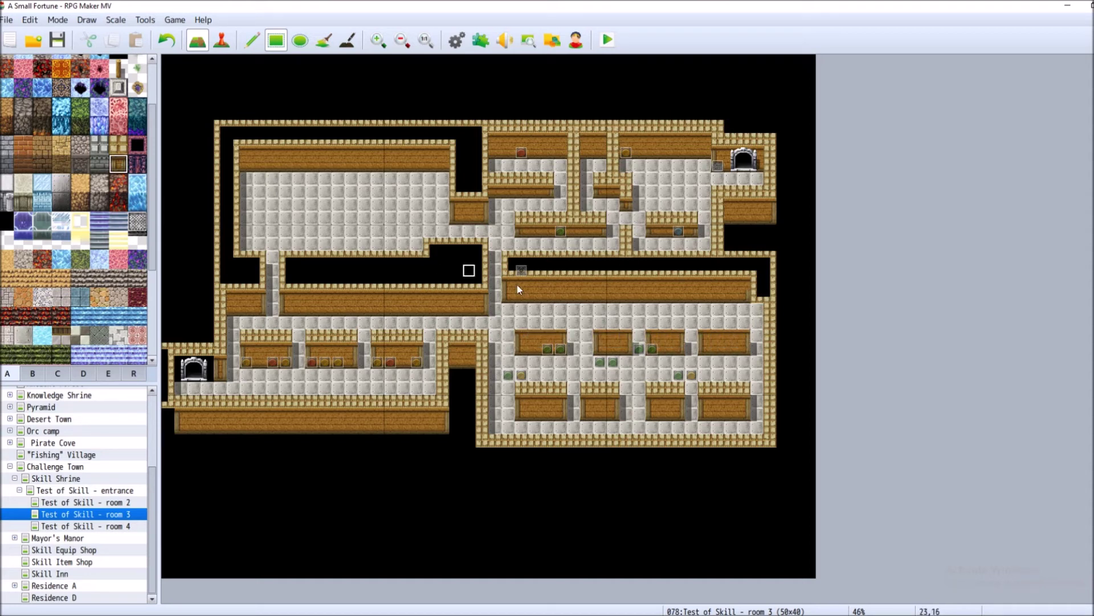
# Extend the lower-right room's long north wall into its east corner and paint fort wall tops above the four upper partitions.
pyautogui.click(758, 288)
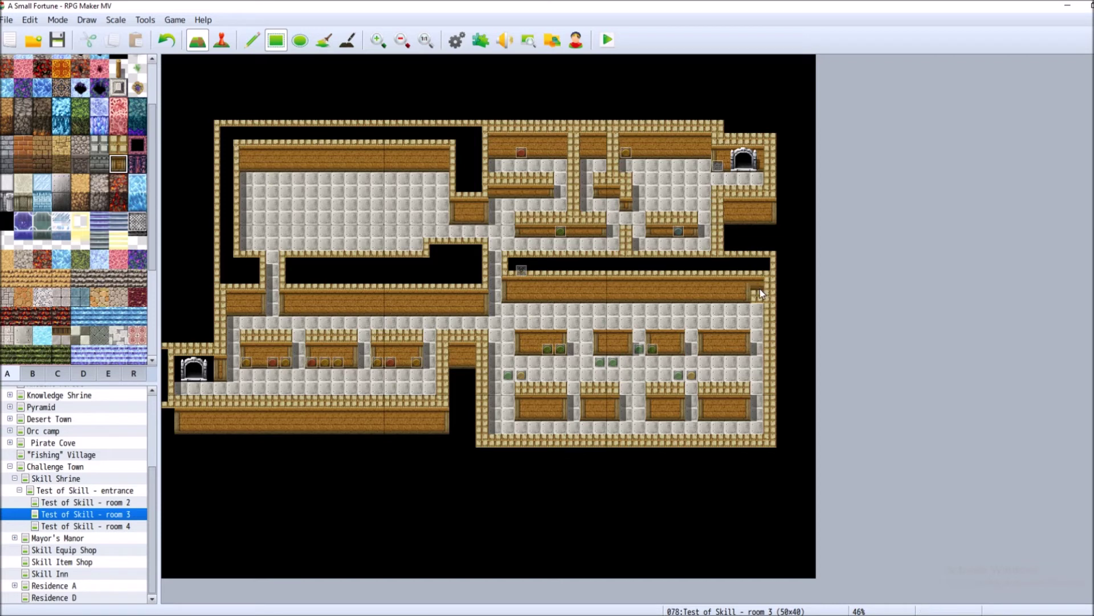
pyautogui.click(118, 144)
pyautogui.moveTo(524, 324); pyautogui.dragTo(735, 324)
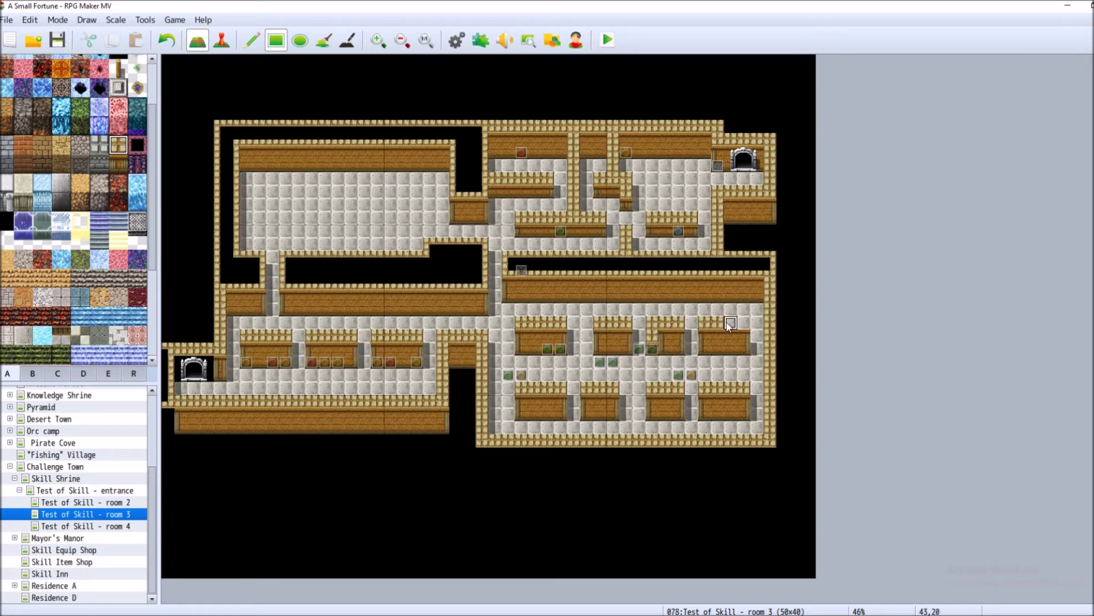
pyautogui.click(118, 163)
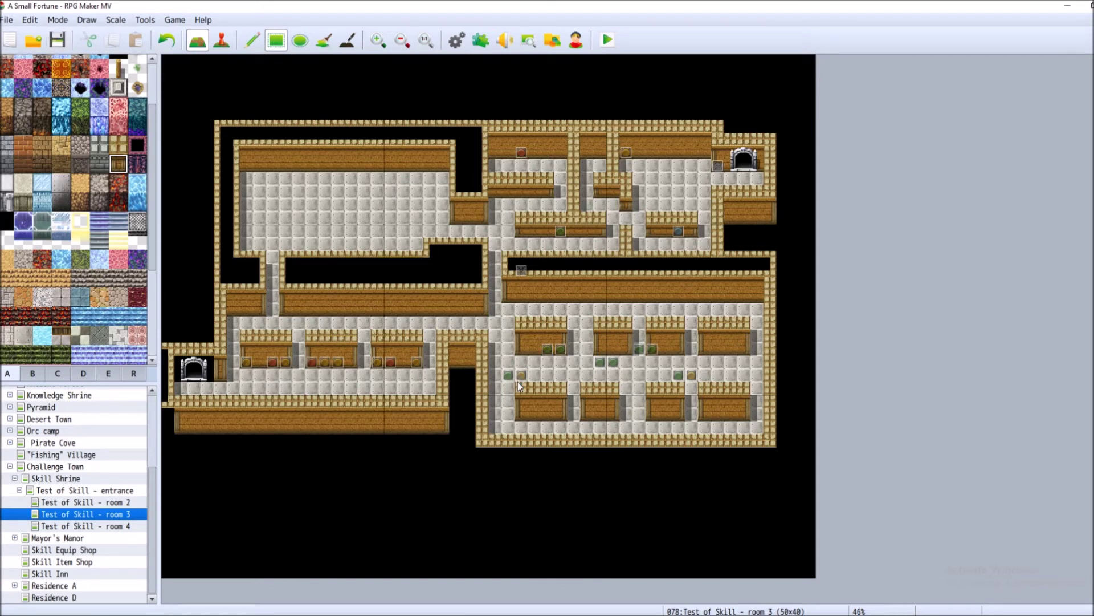
# Switch to event editing and move the westernmost green and yellow floor switches onto the first upper partition's two left tiles.
pyautogui.press('F6')
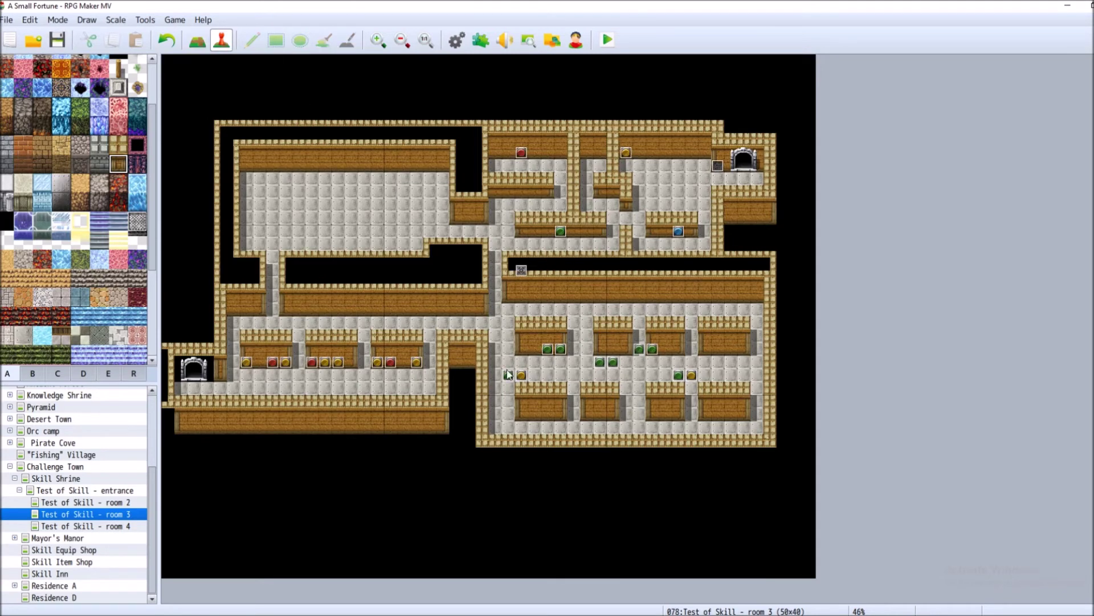
pyautogui.rightClick(509, 381)
pyautogui.click(524, 417)
pyautogui.rightClick(523, 352)
pyautogui.click(547, 416)
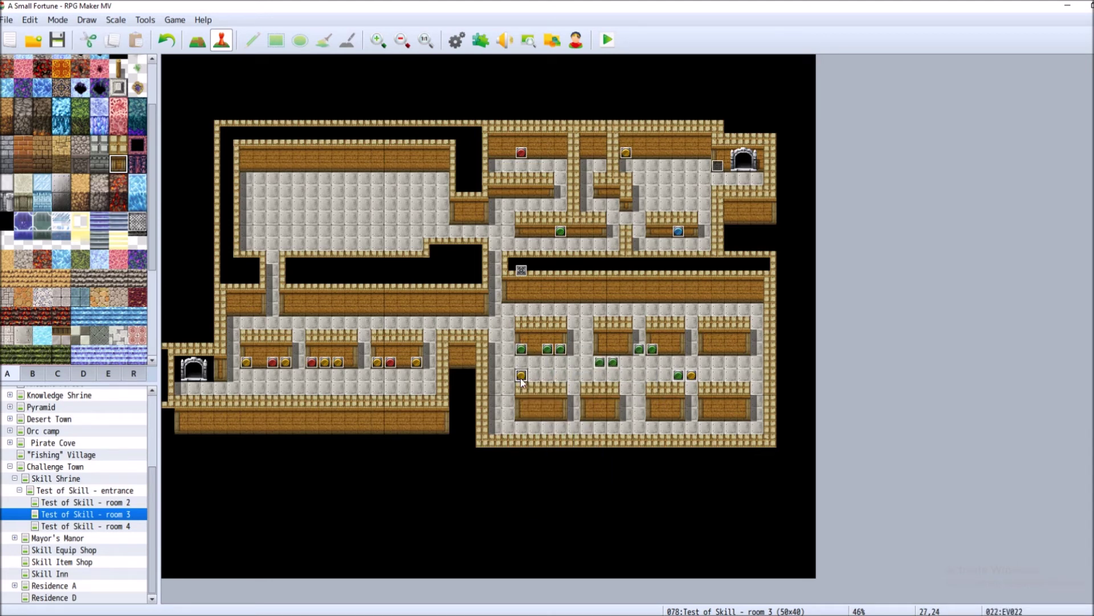
pyautogui.rightClick(522, 377)
pyautogui.click(569, 420)
pyautogui.rightClick(532, 350)
pyautogui.click(572, 417)
# Move the remaining green and yellow floor switches near the east side onto the right end of the fourth upper partition.
pyautogui.rightClick(678, 376)
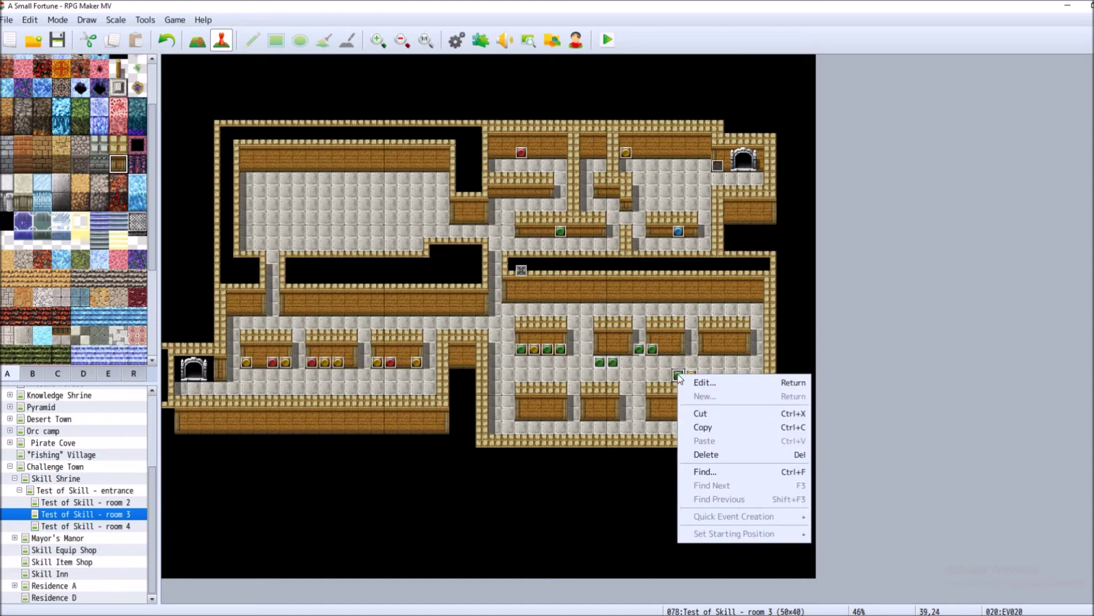
pyautogui.click(702, 413)
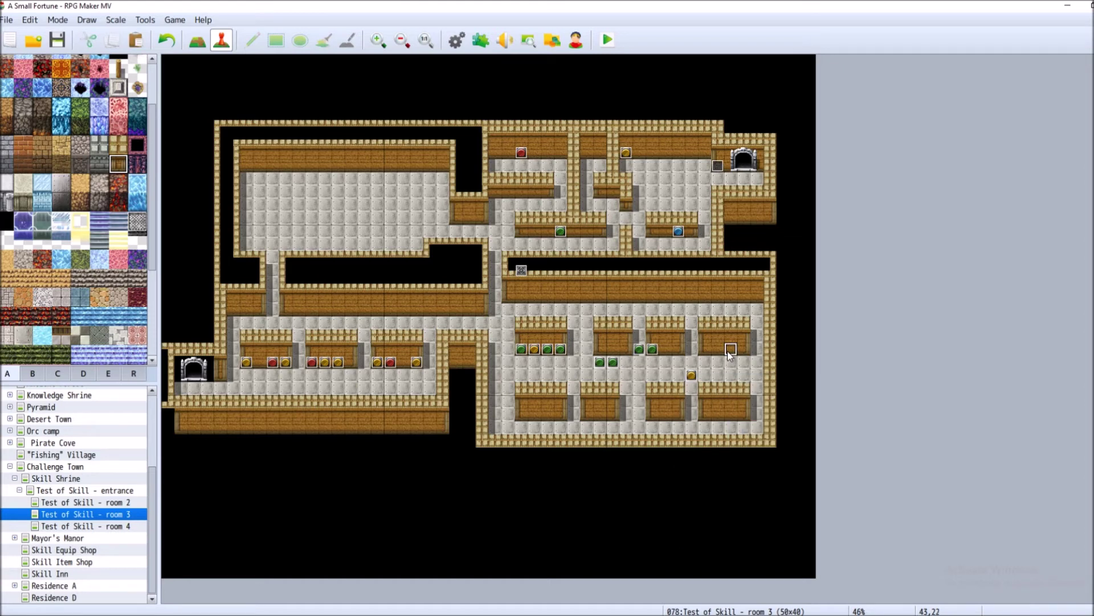
pyautogui.rightClick(731, 349)
pyautogui.click(730, 410)
pyautogui.rightClick(693, 376)
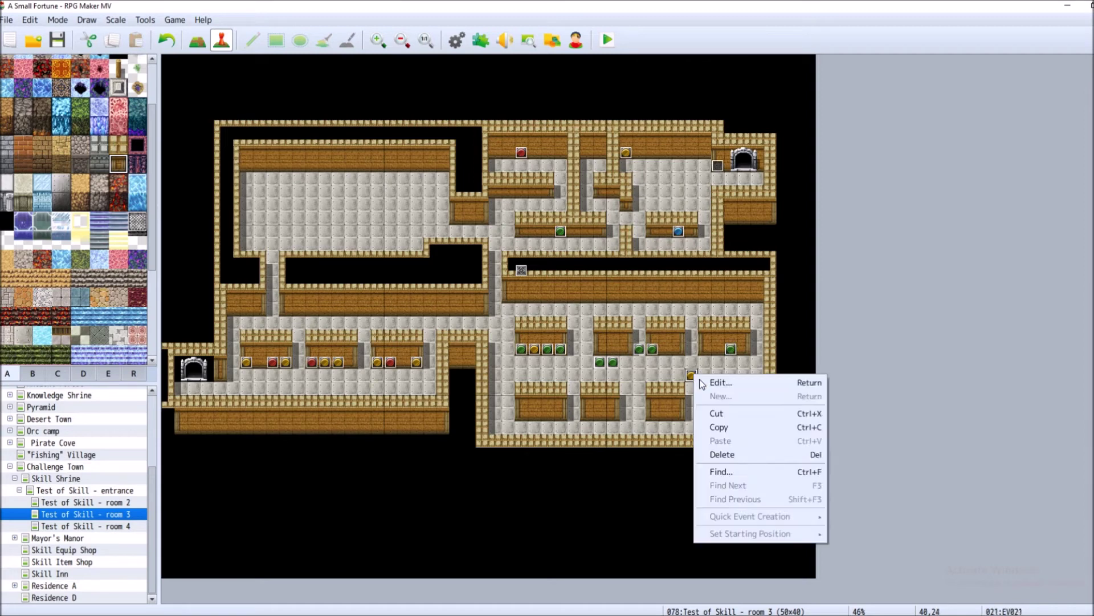
pyautogui.click(735, 416)
pyautogui.rightClick(744, 350)
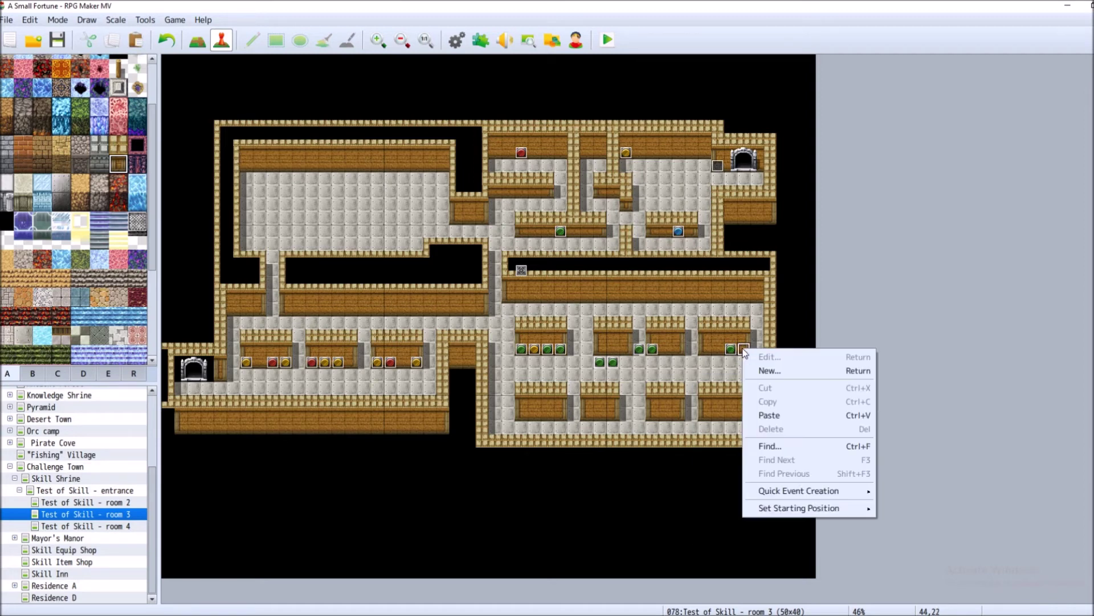
pyautogui.click(769, 415)
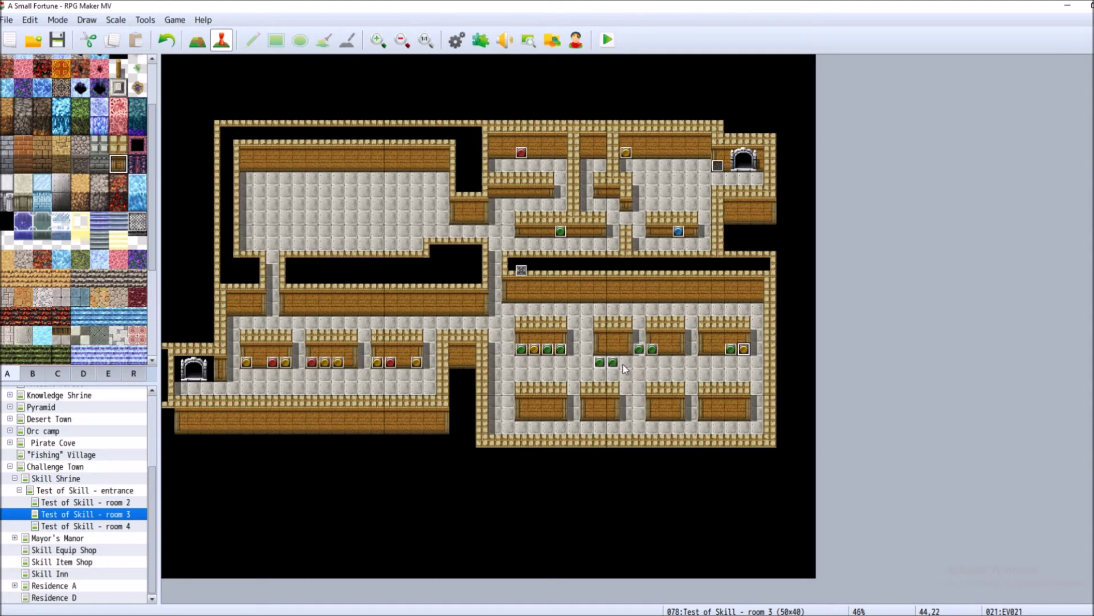
# Move the green switch west of the third upper partition onto the middle of the third lower partition.
pyautogui.rightClick(637, 349)
pyautogui.click(671, 391)
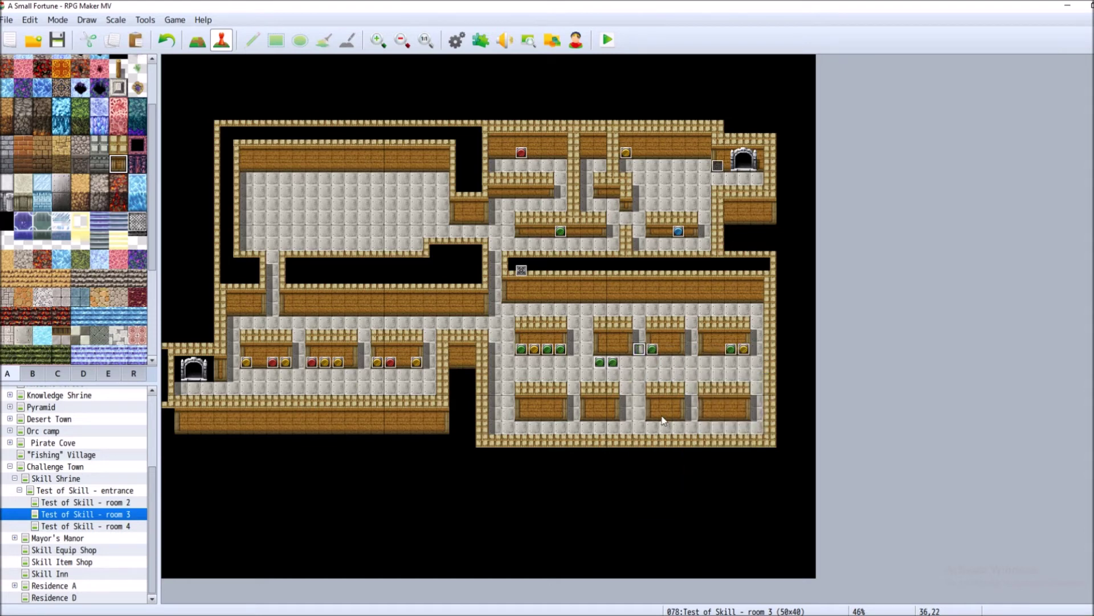
pyautogui.rightClick(665, 415)
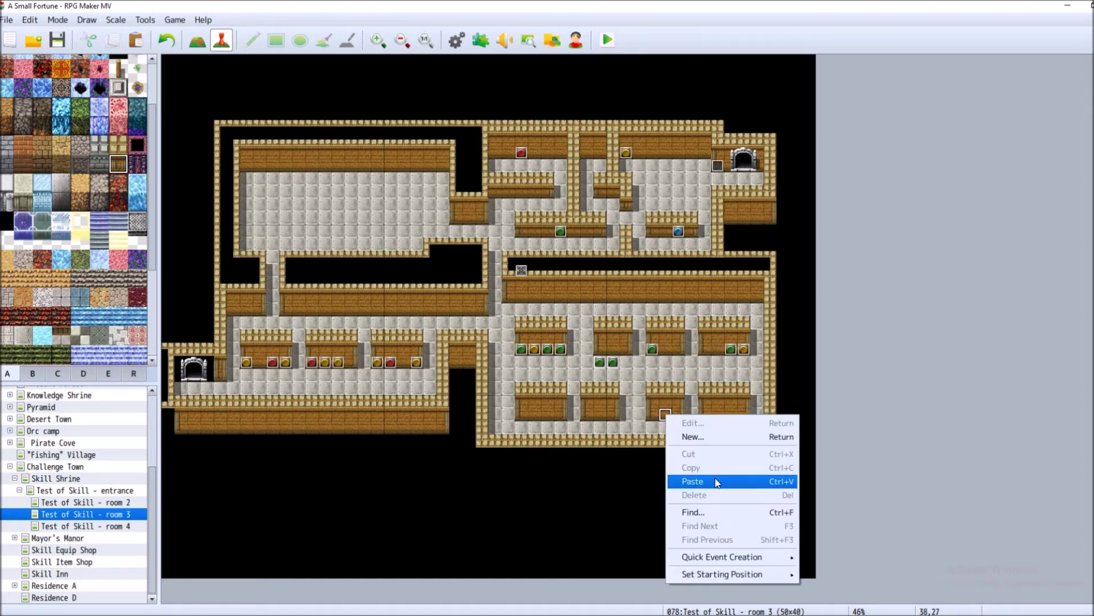
pyautogui.click(692, 482)
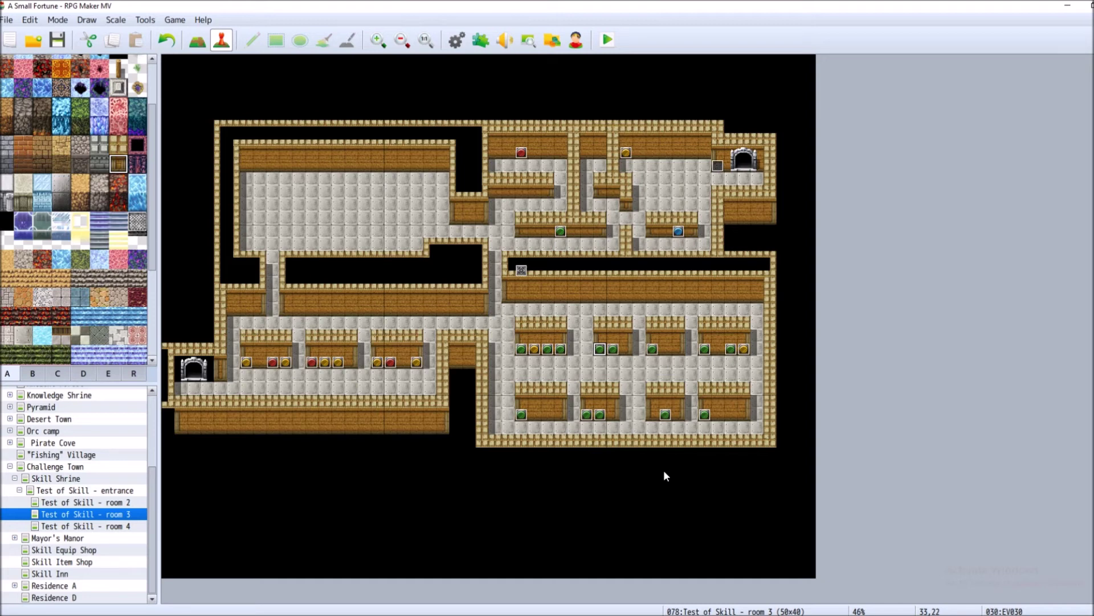
# Paste the green switch onto the right ends of the first, second and fourth lower partitions and the second and third upper partitions.
pyautogui.rightClick(561, 416)
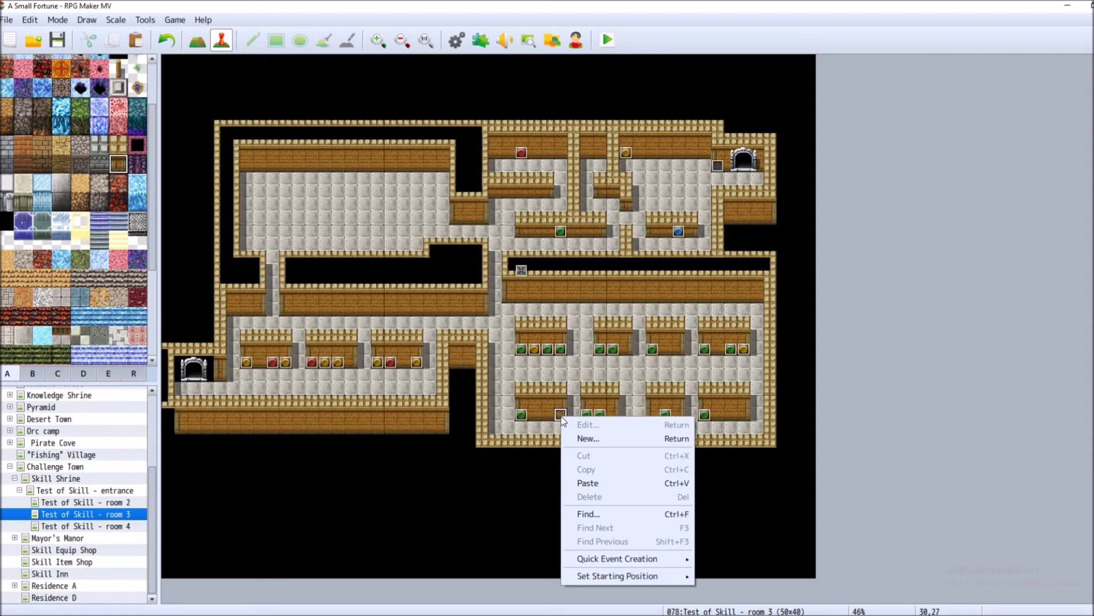
pyautogui.click(615, 491)
pyautogui.rightClick(743, 419)
pyautogui.click(777, 485)
pyautogui.rightClick(679, 348)
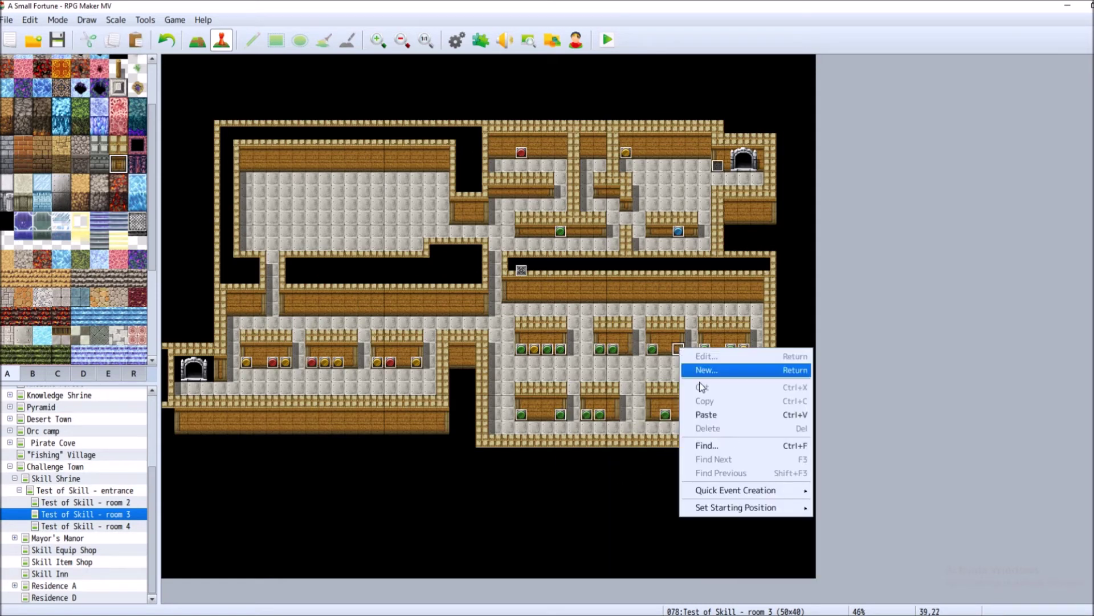
pyautogui.click(728, 433)
pyautogui.rightClick(626, 350)
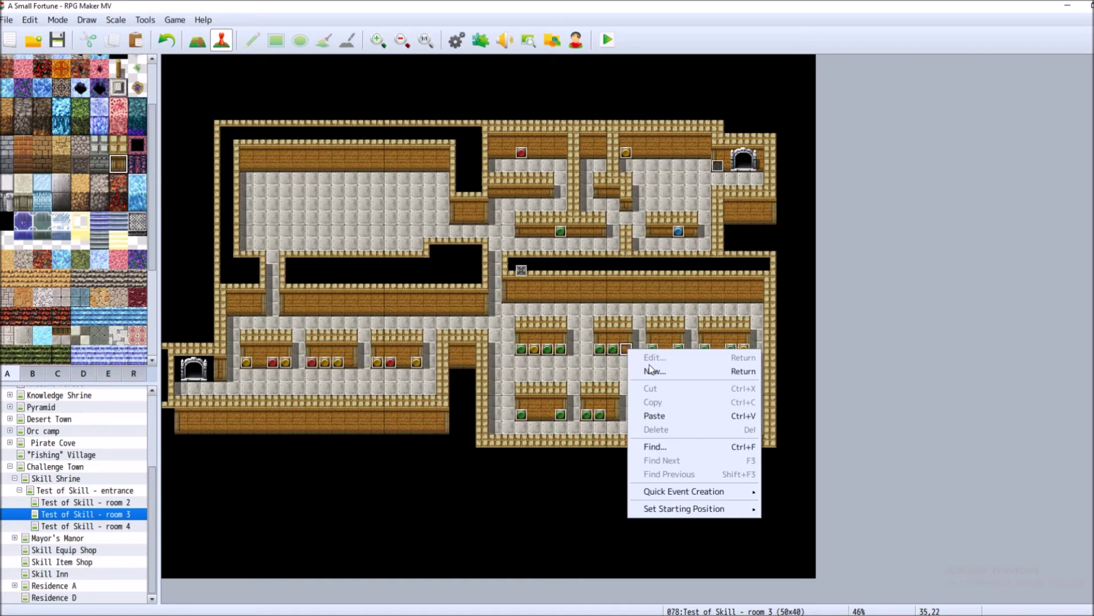
pyautogui.click(681, 416)
pyautogui.rightClick(613, 416)
pyautogui.click(659, 482)
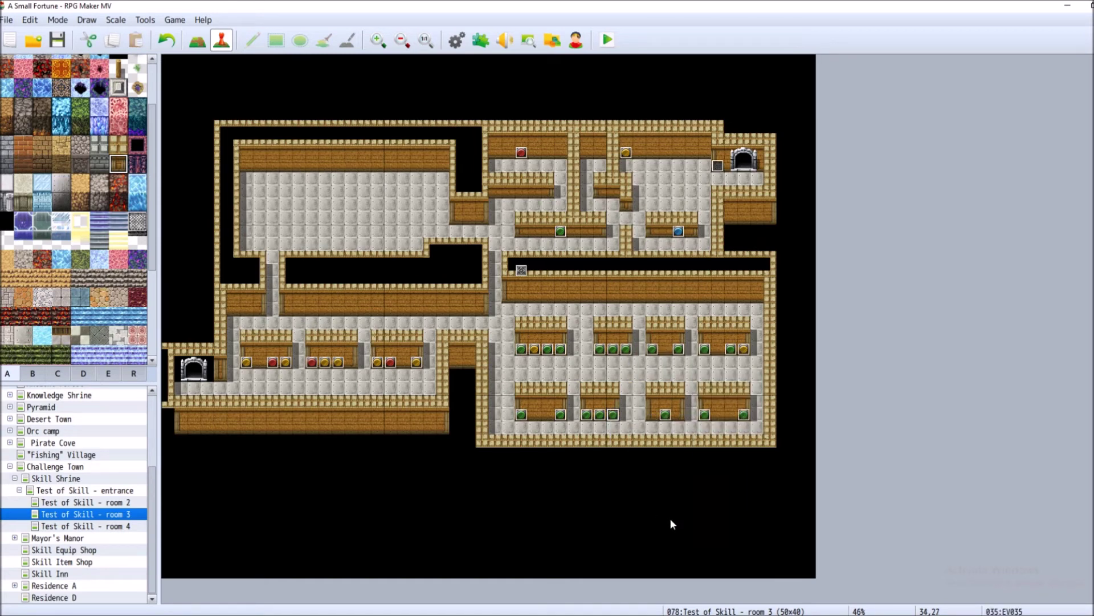
# Paste the green switch onto both ends of the third lower partition.
pyautogui.rightClick(745, 353)
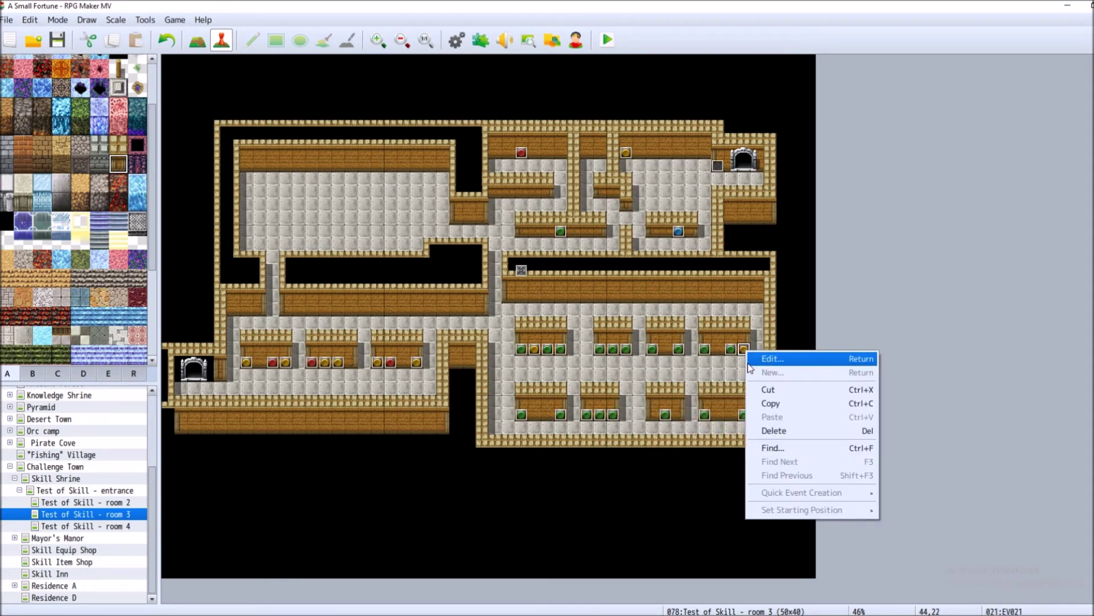
pyautogui.click(695, 365)
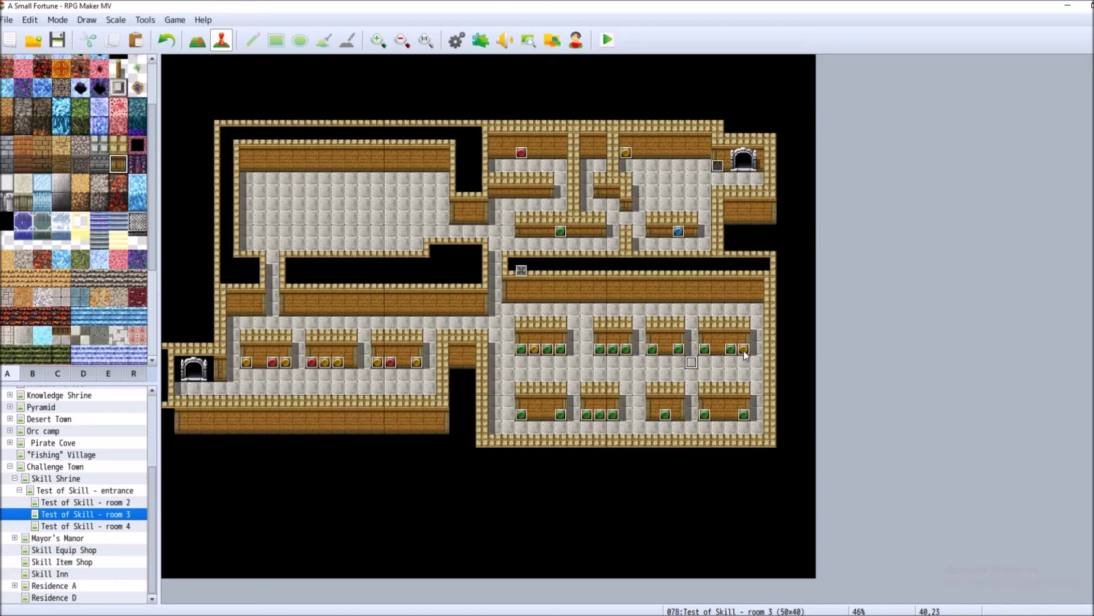
pyautogui.click(538, 364)
pyautogui.rightClick(655, 415)
pyautogui.click(701, 479)
pyautogui.rightClick(678, 416)
pyautogui.click(706, 478)
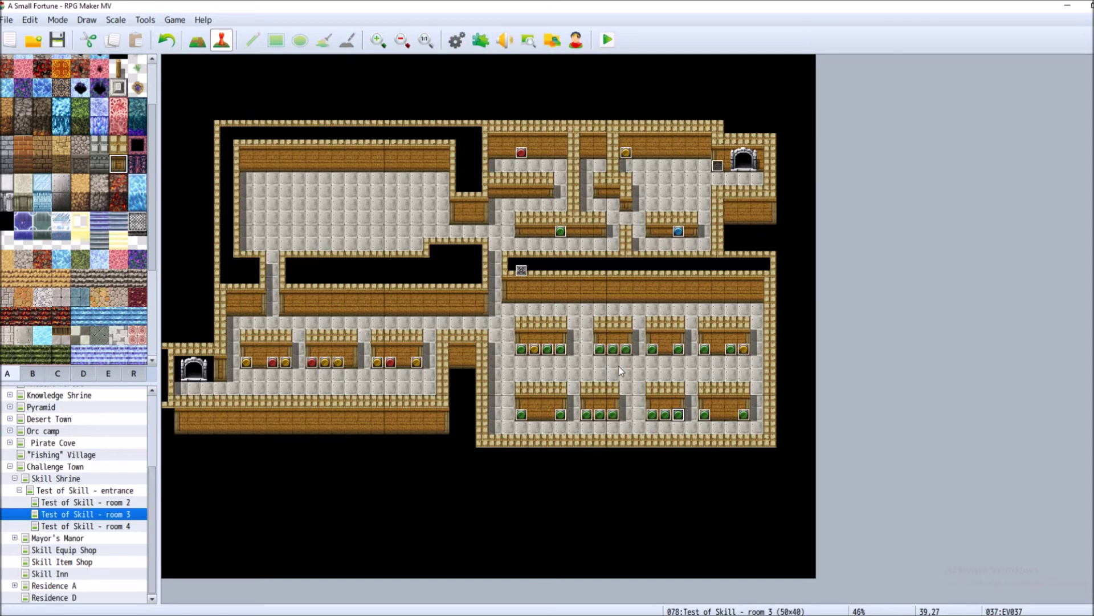
# Copy the blue switch event from the upper-right room and paste it beside the first lower partition's right-hand green switch.
pyautogui.rightClick(681, 230)
pyautogui.click(730, 282)
pyautogui.rightClick(545, 417)
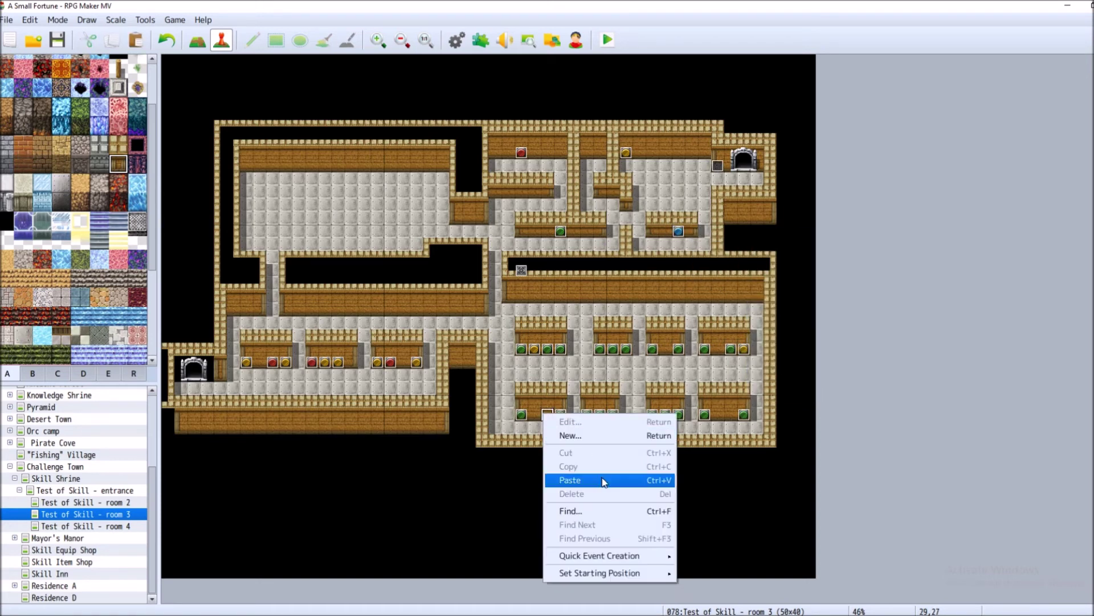
pyautogui.click(587, 479)
# Replace the middle green switch of the second lower partition with the copied blue switch.
pyautogui.rightClick(602, 416)
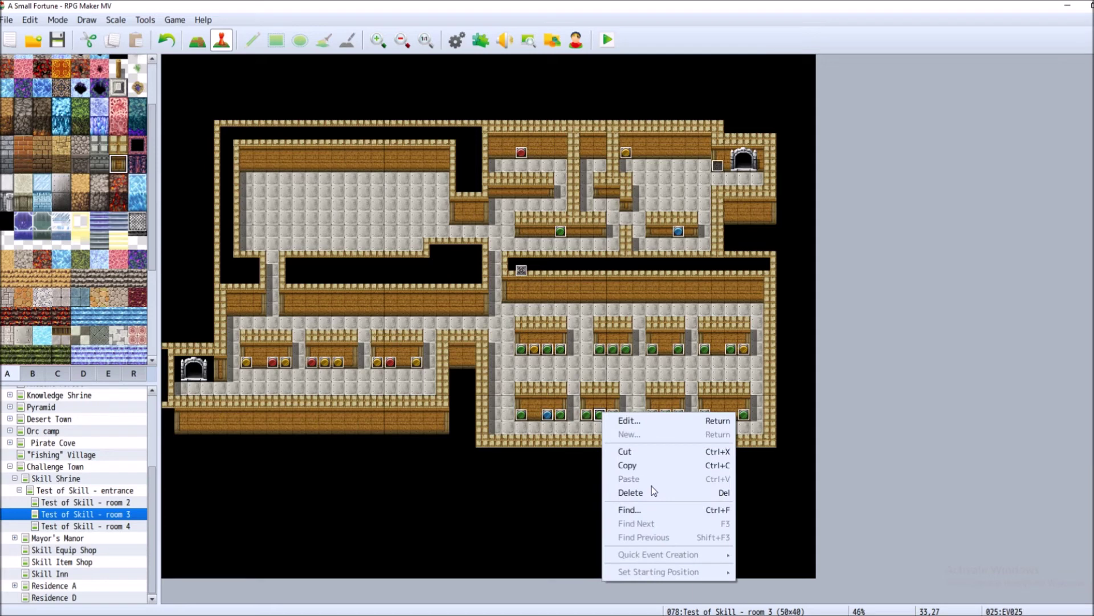
pyautogui.click(571, 411)
pyautogui.rightClick(600, 416)
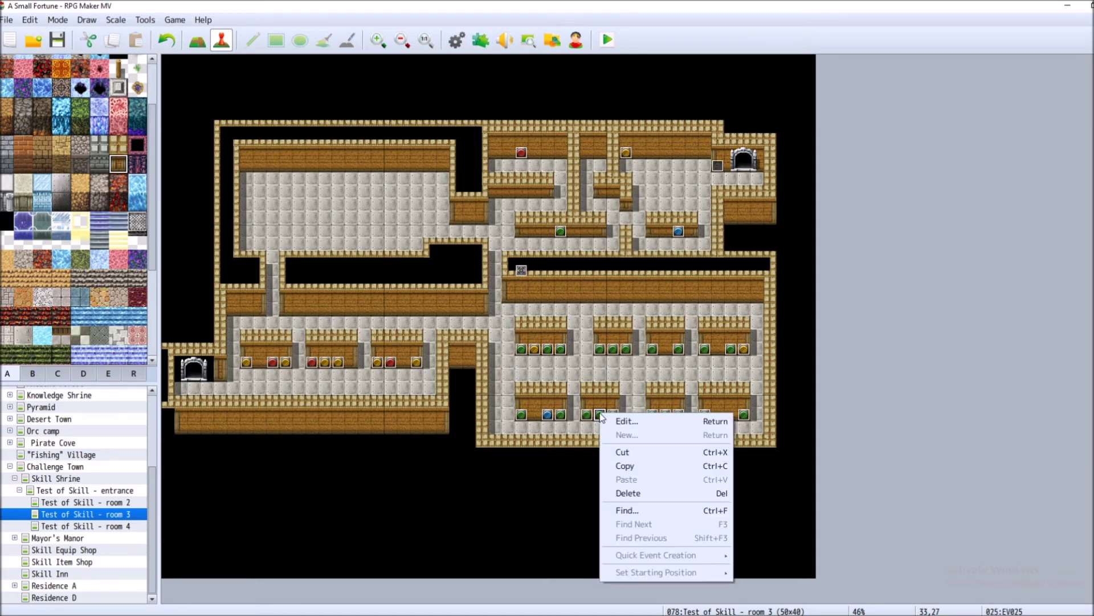
pyautogui.press('Delete')
pyautogui.rightClick(602, 420)
pyautogui.click(630, 479)
# Replace the middle green switch of the third lower partition with the copied blue switch.
pyautogui.click(666, 414)
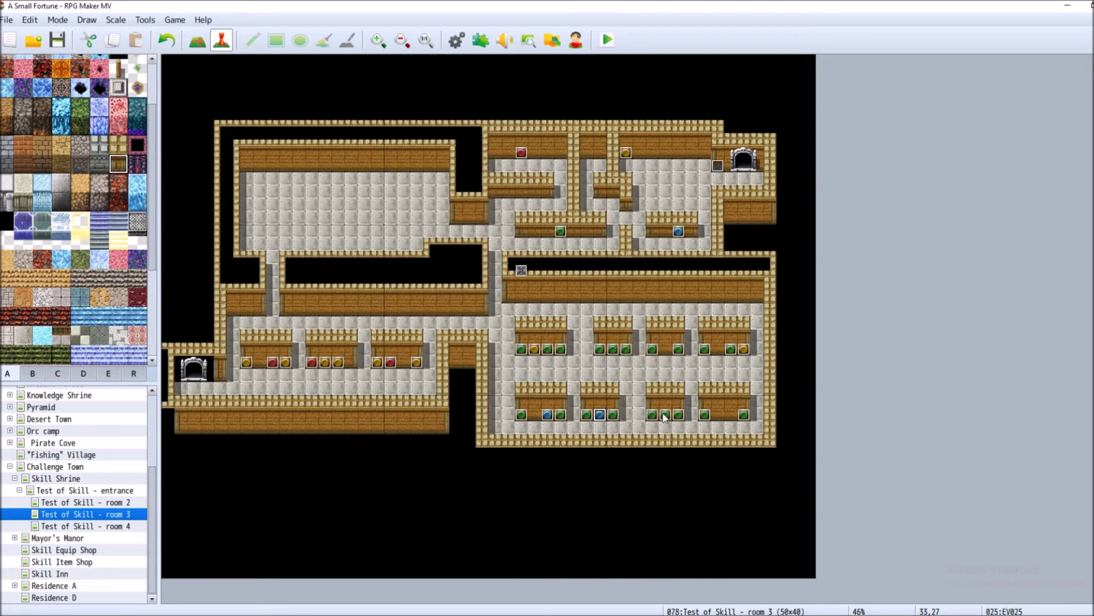
pyautogui.rightClick(665, 416)
pyautogui.click(700, 495)
pyautogui.rightClick(667, 414)
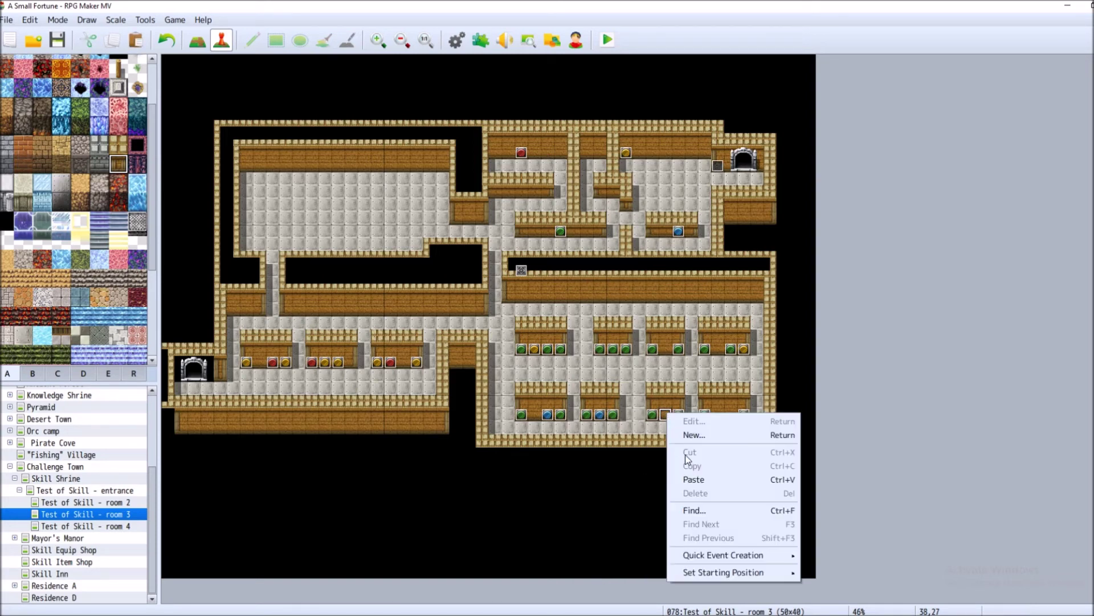
pyautogui.click(694, 480)
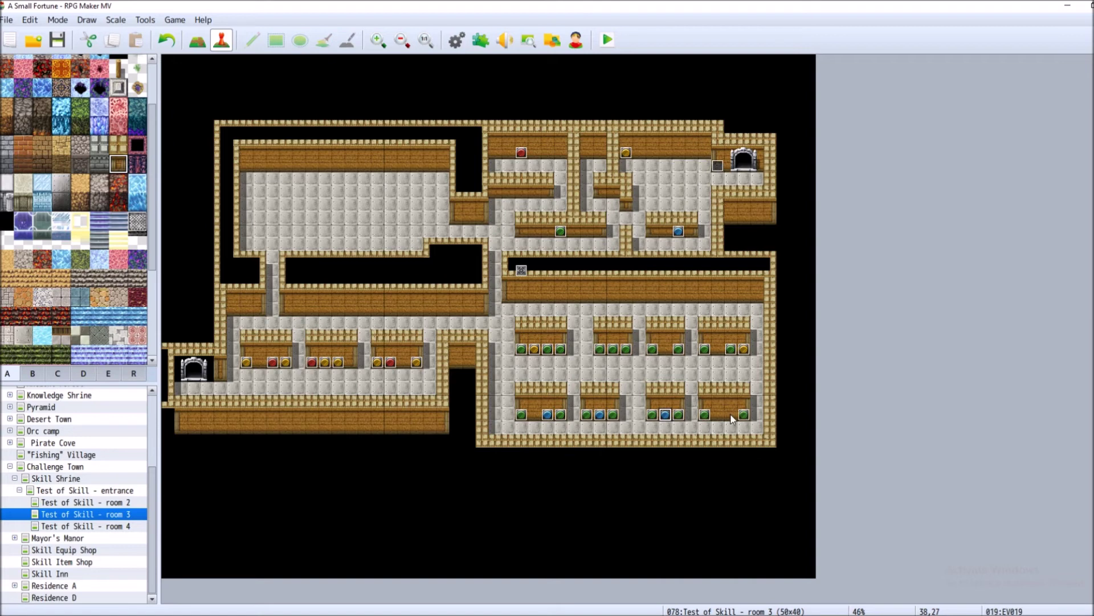
# Paste the copied blue switch beside the right-hand green switch of the fourth lower partition.
pyautogui.click(731, 416)
pyautogui.rightClick(729, 415)
pyautogui.click(744, 481)
# Copy the red switch event from the upper-right room and paste it onto the upper-left room's back wall.
pyautogui.rightClick(519, 155)
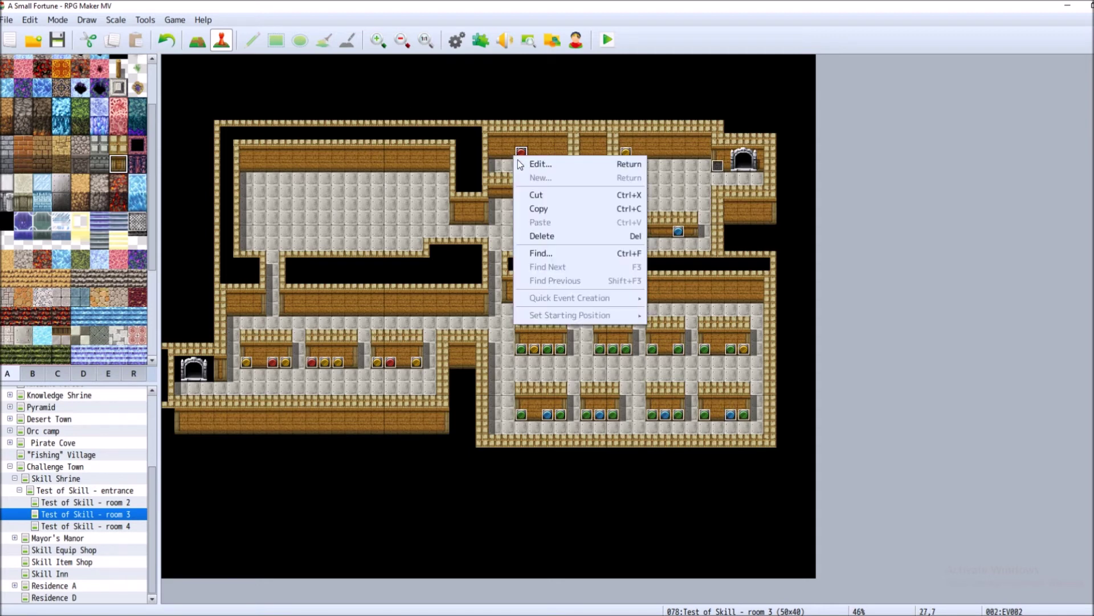
pyautogui.click(558, 209)
pyautogui.rightClick(311, 169)
pyautogui.click(342, 235)
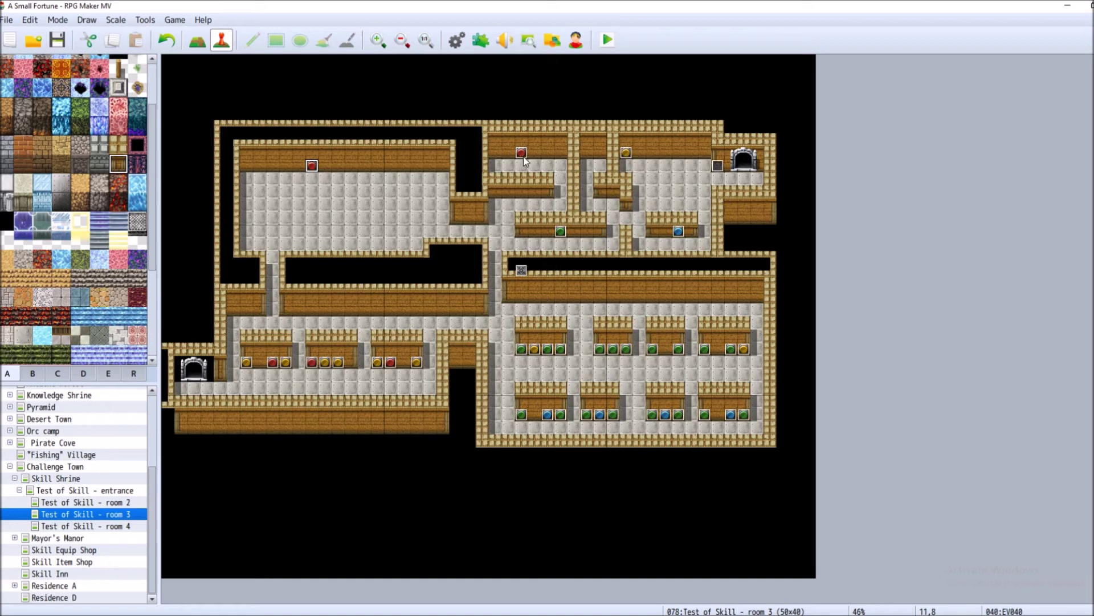
# Delete the green, yellow and red switch events from the upper-right room, keeping its blue one.
pyautogui.rightClick(560, 233)
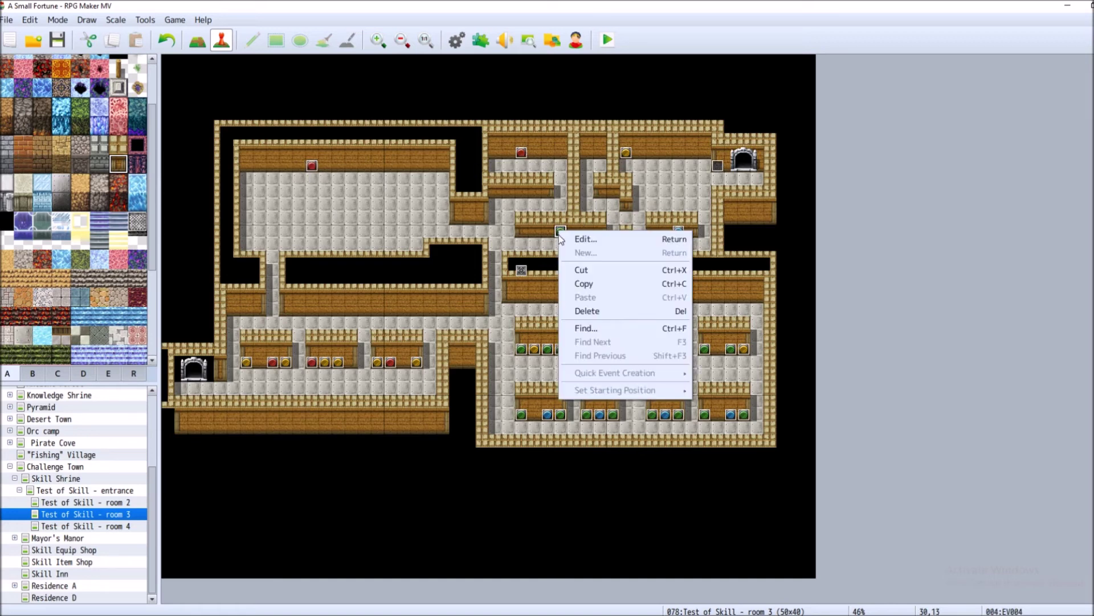
pyautogui.click(582, 311)
pyautogui.rightClick(624, 158)
pyautogui.click(665, 235)
pyautogui.rightClick(523, 155)
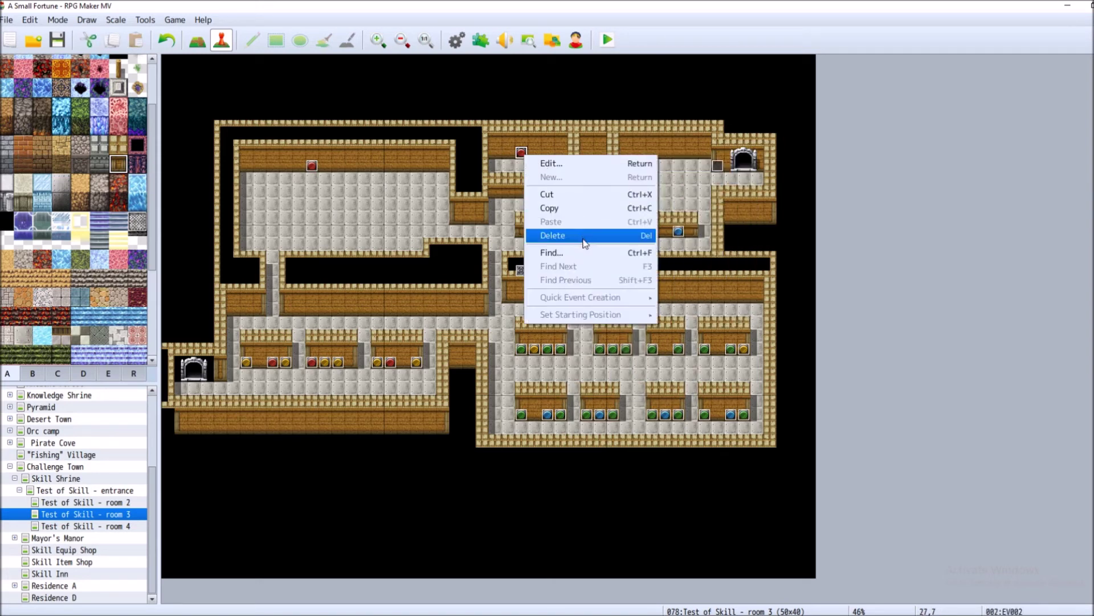
pyautogui.click(553, 235)
# Clear the inner partitions of the upper-right room by painting stone floor over them.
pyautogui.click(26, 341)
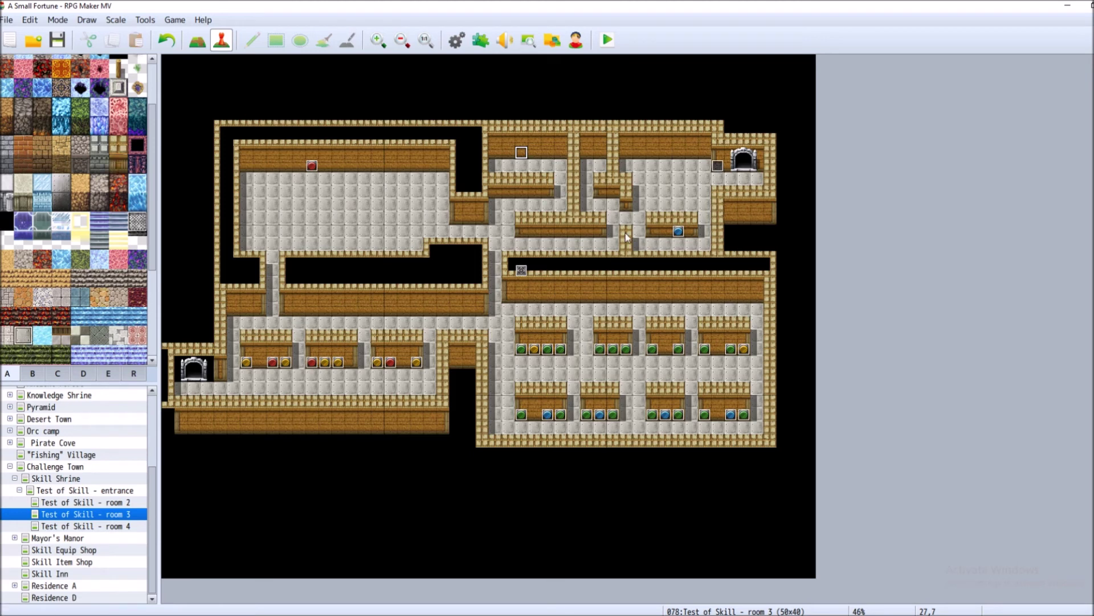
pyautogui.click(496, 166)
pyautogui.click(197, 40)
pyautogui.moveTo(583, 242); pyautogui.dragTo(635, 249)
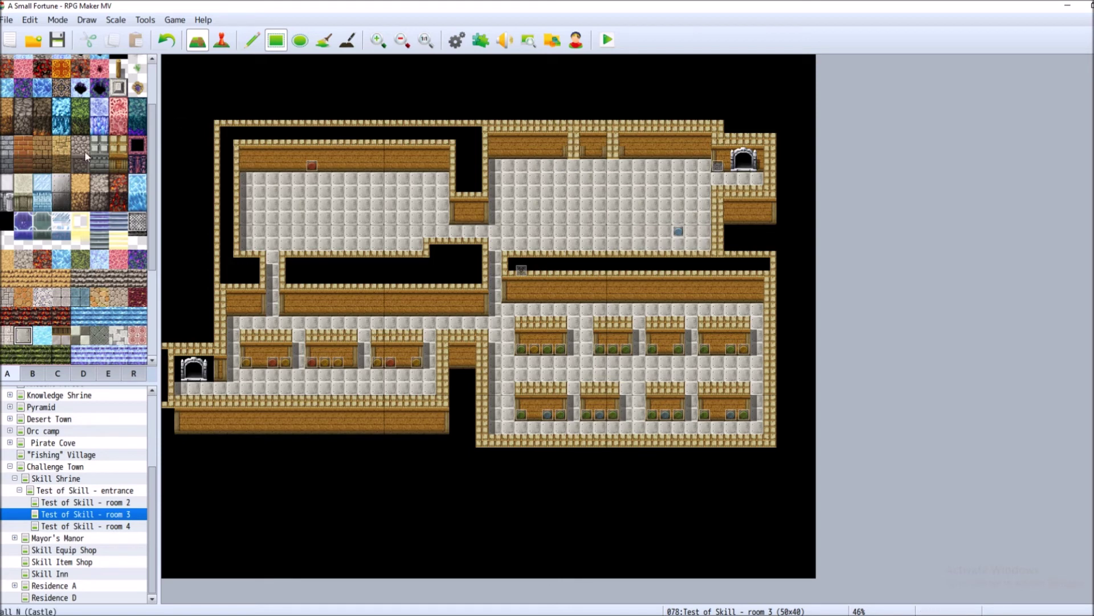
# Fill the two divider gaps in the upper-right room's back wall with matching wooden wall.
pyautogui.rightClick(535, 128)
pyautogui.click(574, 143)
pyautogui.click(613, 146)
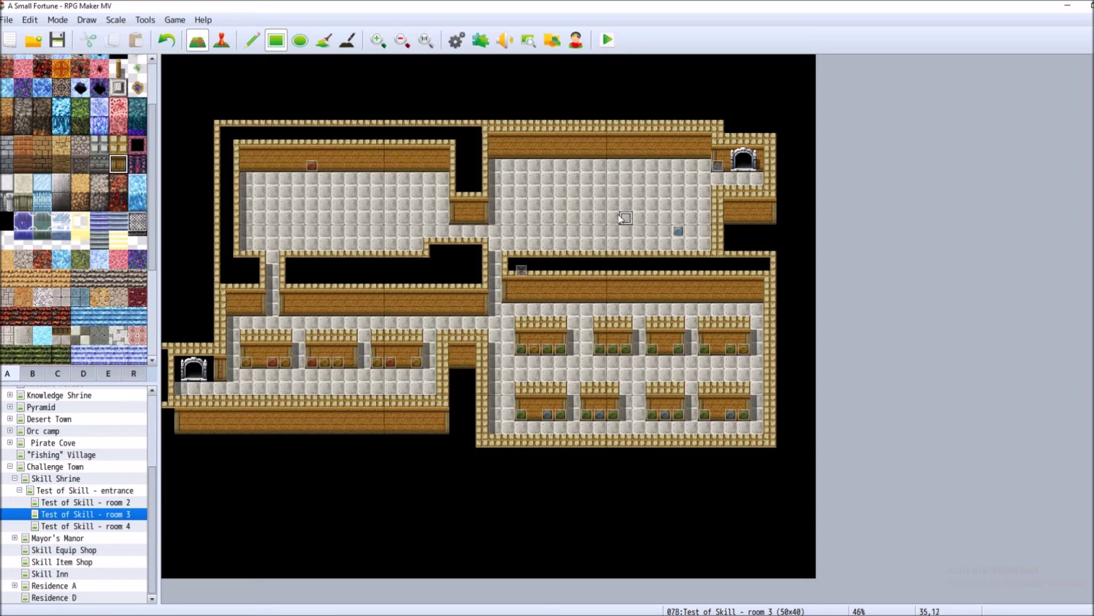
# Move the event lying in the black strip below the upper-right room to the floor beside the lower-left fireplace.
pyautogui.click(222, 40)
pyautogui.rightClick(518, 276)
pyautogui.click(593, 329)
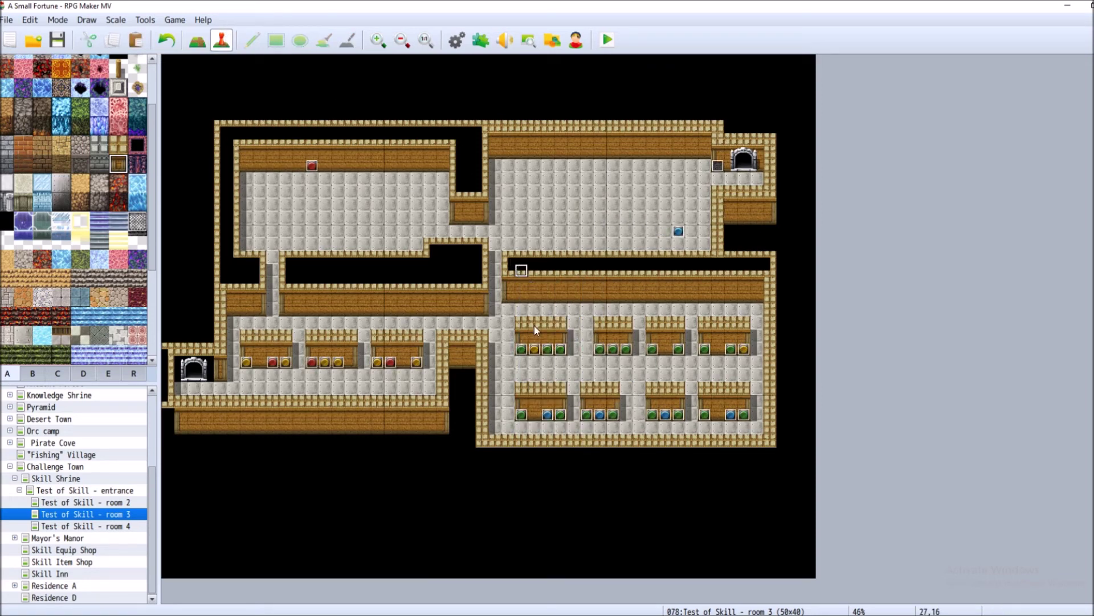
pyautogui.rightClick(222, 385)
pyautogui.click(248, 448)
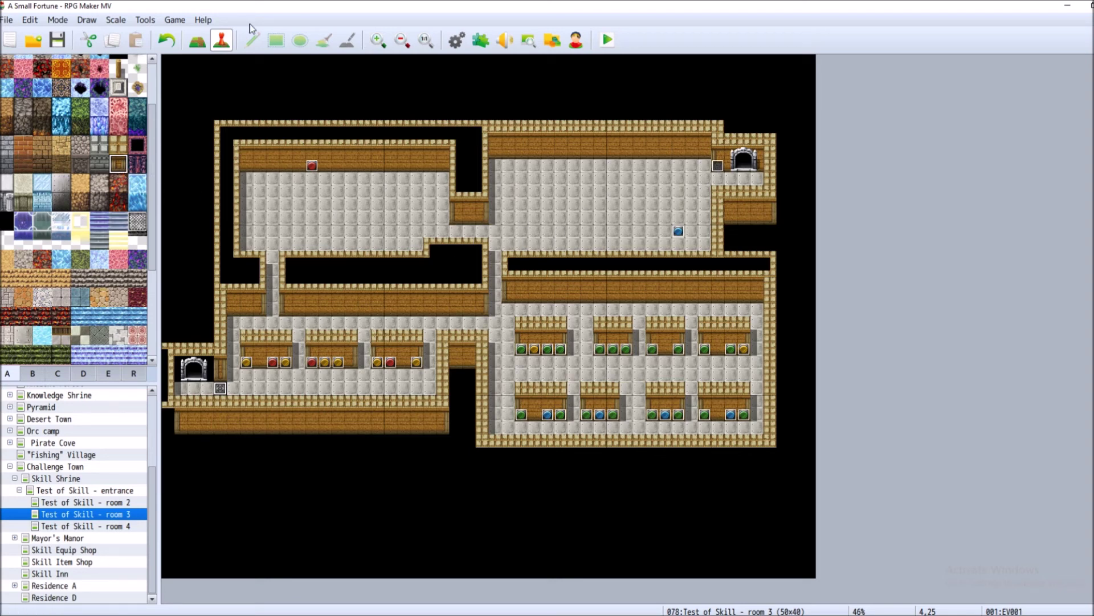
# Paint two long horizontal wooden walls across the upper-right room, restoring a row of stone floor beneath the lower one.
pyautogui.click(198, 39)
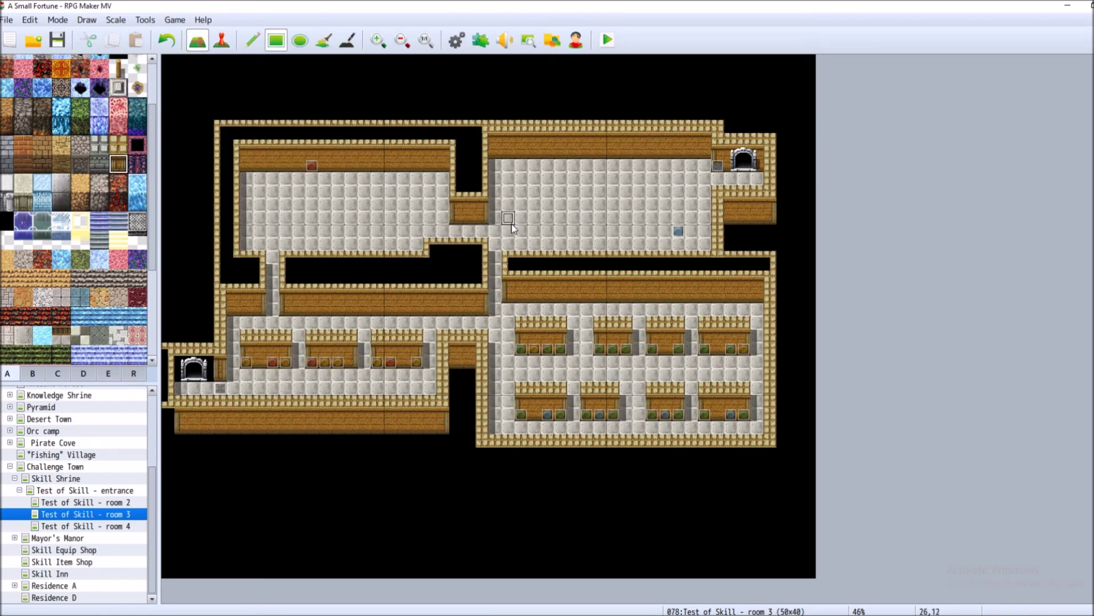
pyautogui.moveTo(511, 228); pyautogui.dragTo(694, 245)
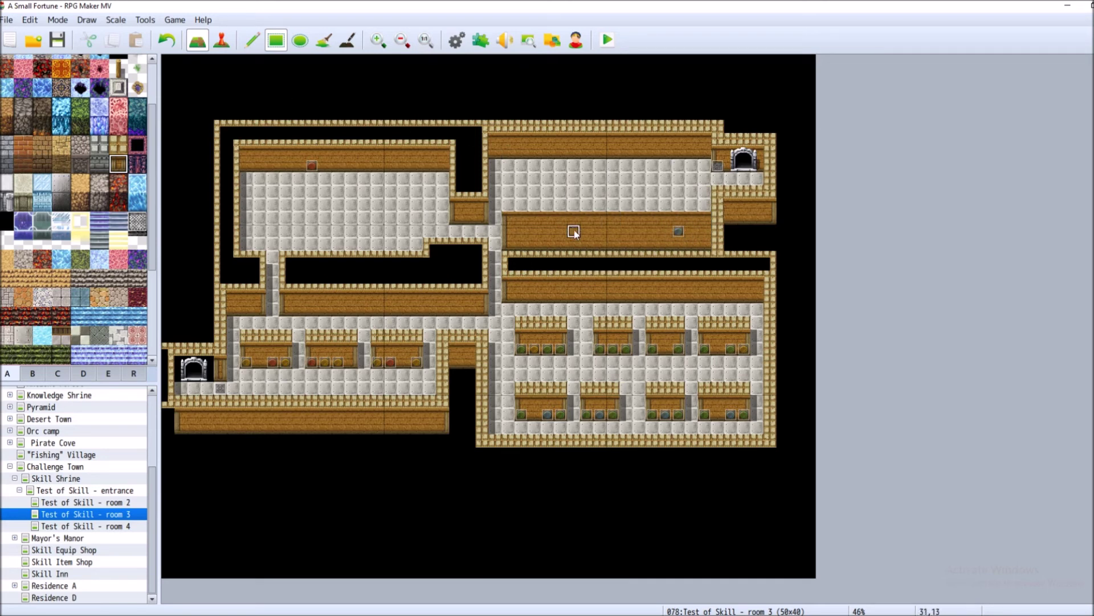
pyautogui.click(23, 335)
pyautogui.moveTo(509, 244); pyautogui.dragTo(711, 245)
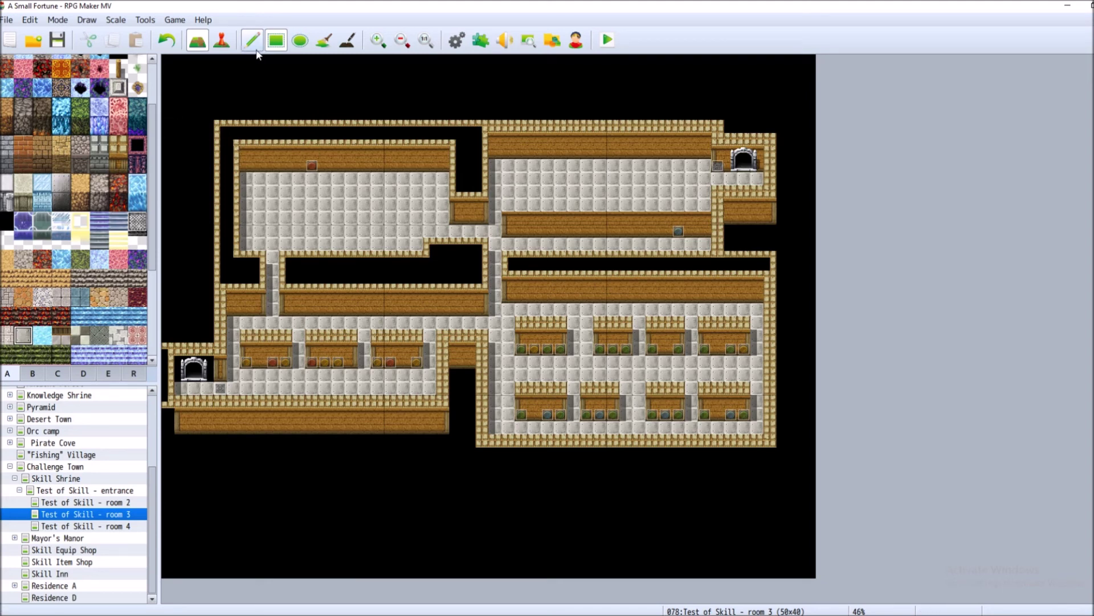
pyautogui.click(118, 163)
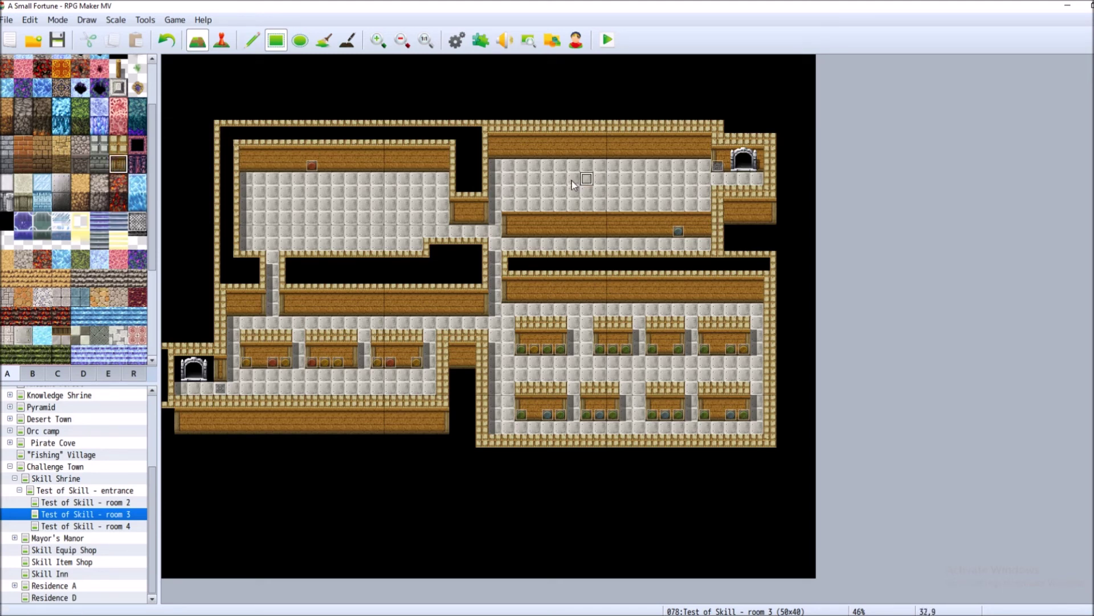
pyautogui.moveTo(508, 185); pyautogui.dragTo(705, 187)
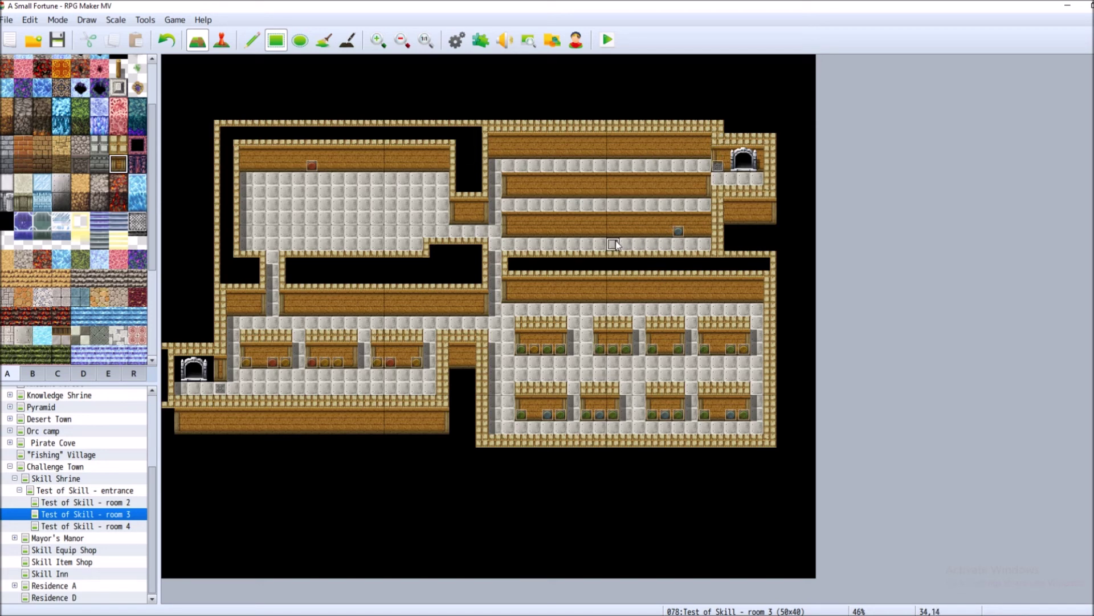
# Copy the blue switch and place blue switches at the left, middle and right of all three upper-right room walls.
pyautogui.press('F6')
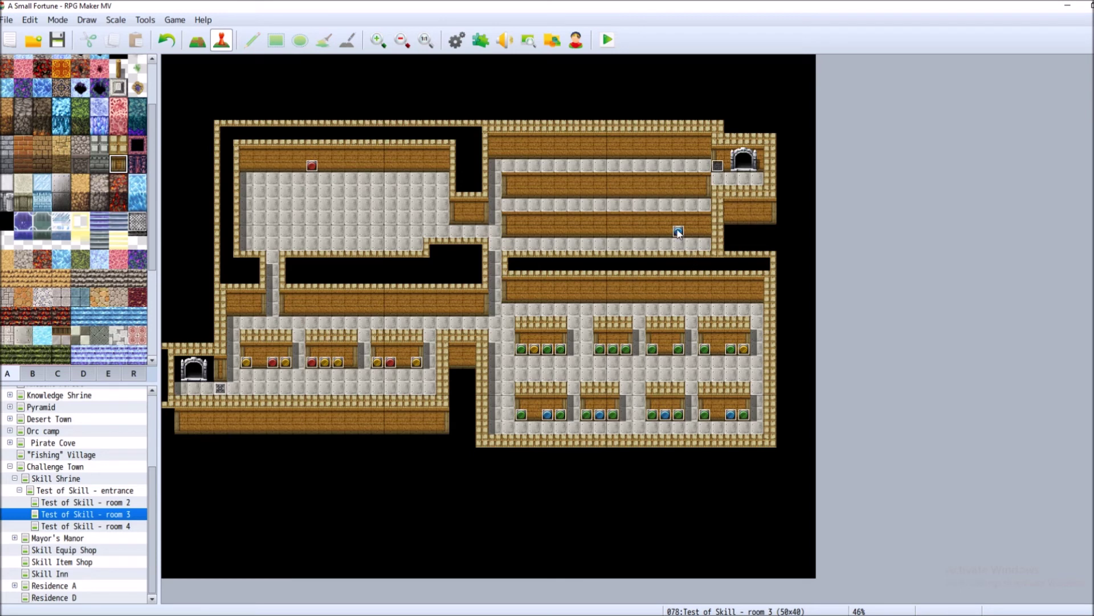
pyautogui.rightClick(678, 229)
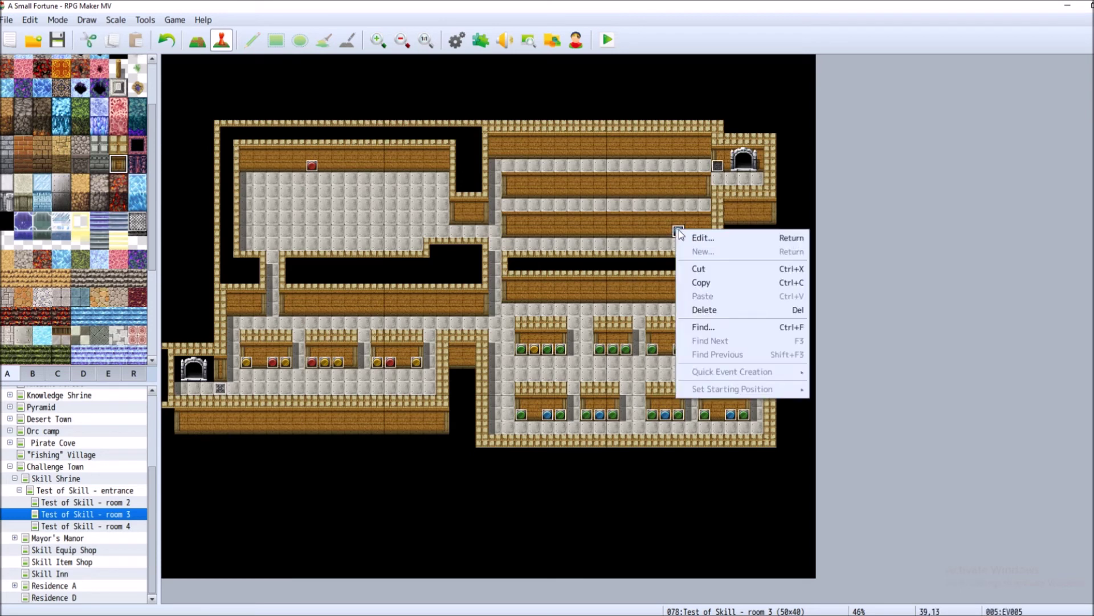
pyautogui.click(726, 282)
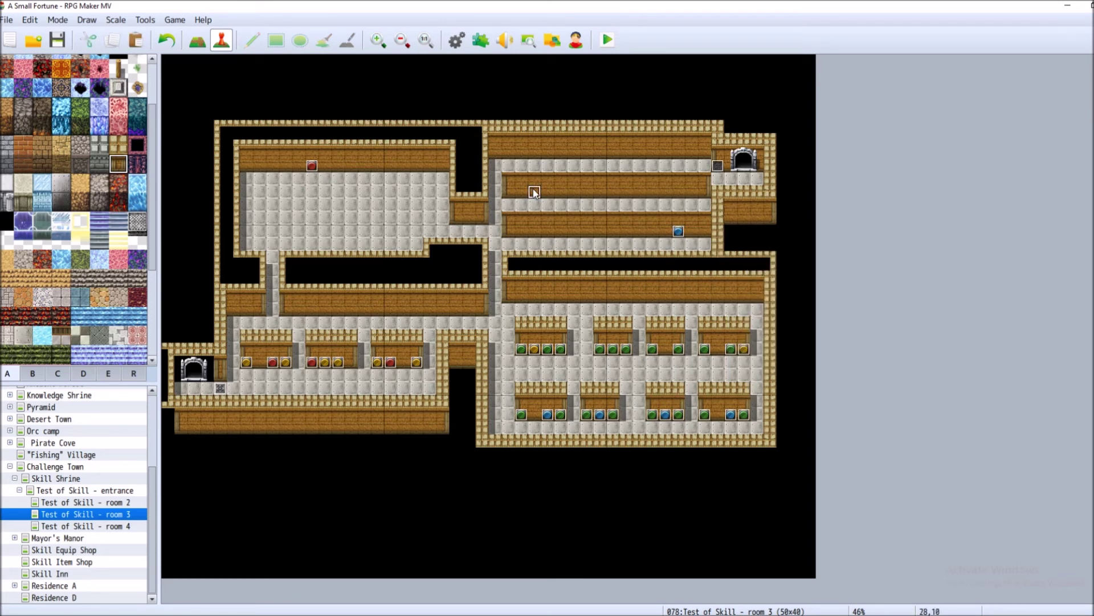
pyautogui.rightClick(613, 192)
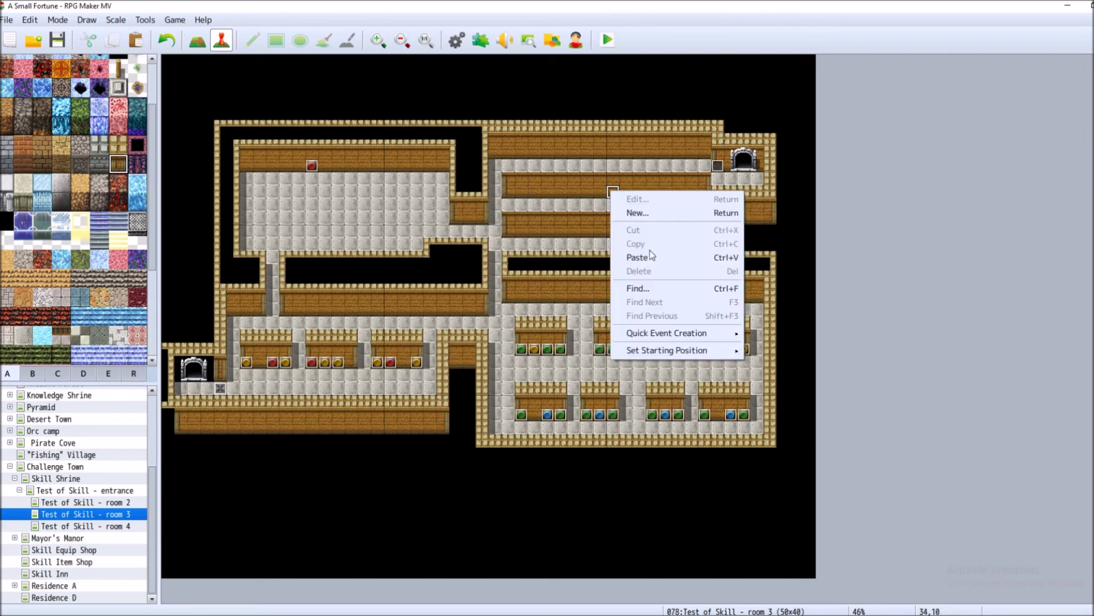
pyautogui.click(638, 257)
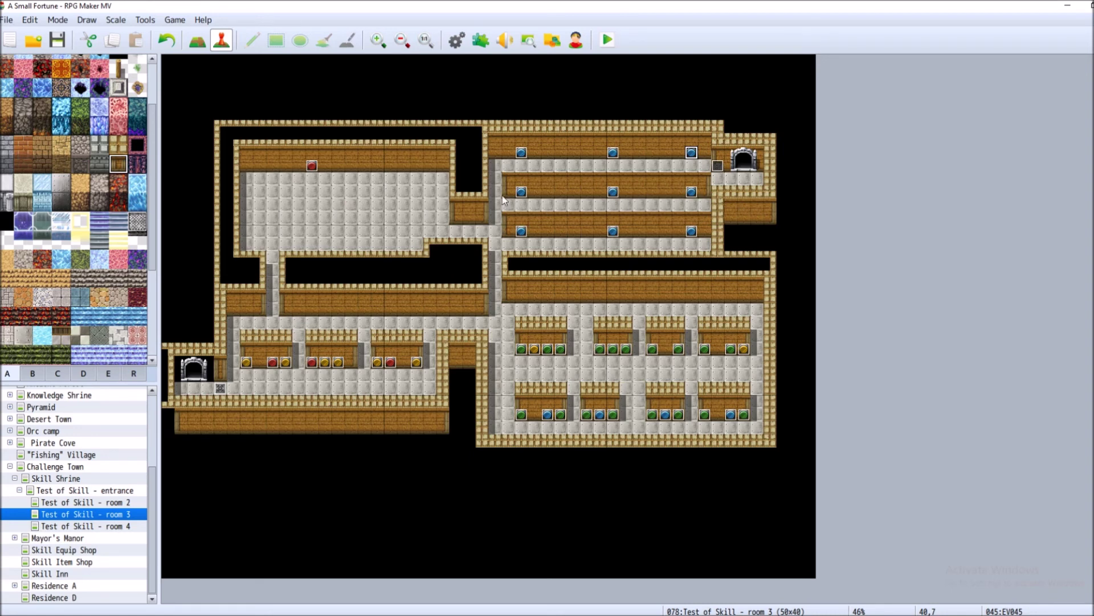
# Copy the upper-left room's red switch and paste it on both sides of the lowest wall's left blue switch in the upper-right room.
pyautogui.rightClick(312, 166)
pyautogui.click(371, 214)
pyautogui.rightClick(507, 232)
pyautogui.click(546, 292)
pyautogui.rightClick(535, 234)
pyautogui.click(547, 301)
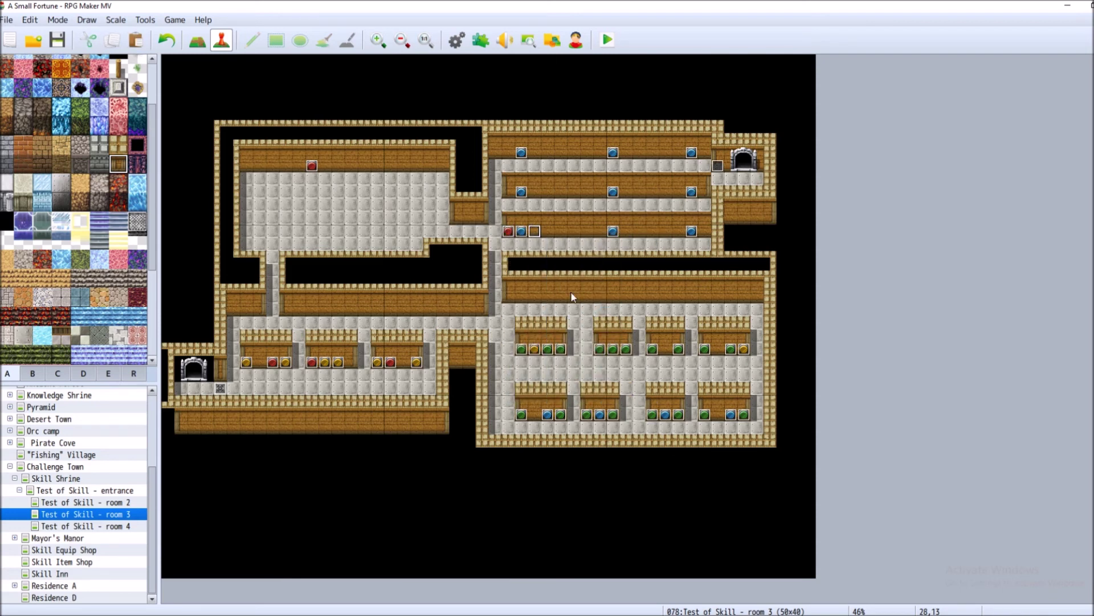
# Paste red switches on both sides of the left and right blue switches on the upper-right room's back wall.
pyautogui.rightClick(508, 154)
pyautogui.click(561, 218)
pyautogui.rightClick(533, 152)
pyautogui.click(581, 224)
pyautogui.rightClick(678, 152)
pyautogui.click(707, 218)
pyautogui.rightClick(706, 151)
pyautogui.click(719, 215)
# Paste red switches on both sides of the right blue switch on the upper-right room's lowest wall.
pyautogui.rightClick(679, 232)
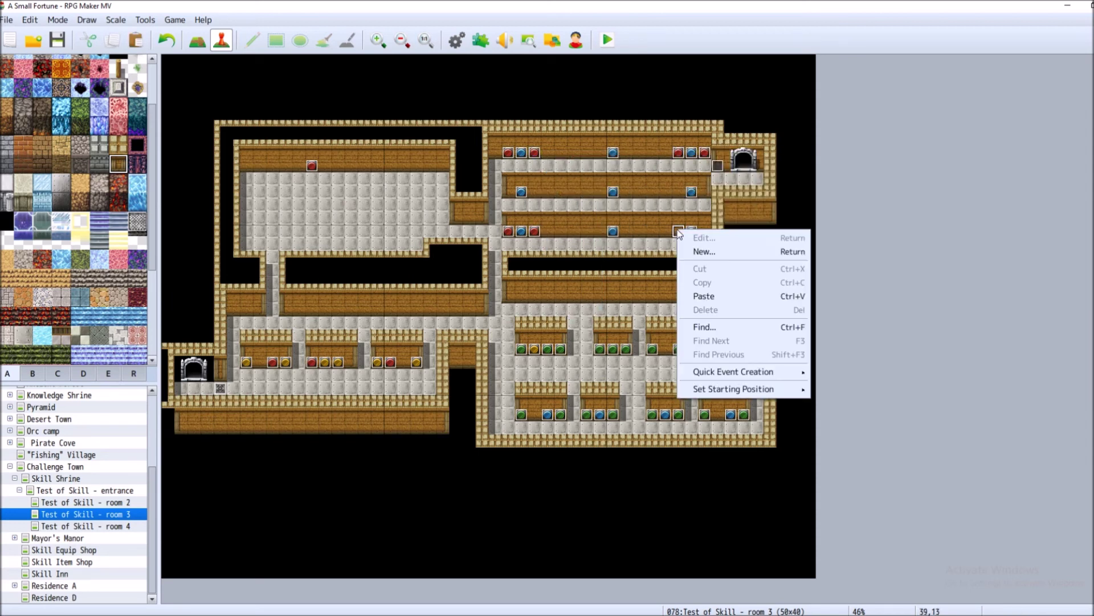
pyautogui.click(717, 296)
pyautogui.rightClick(705, 230)
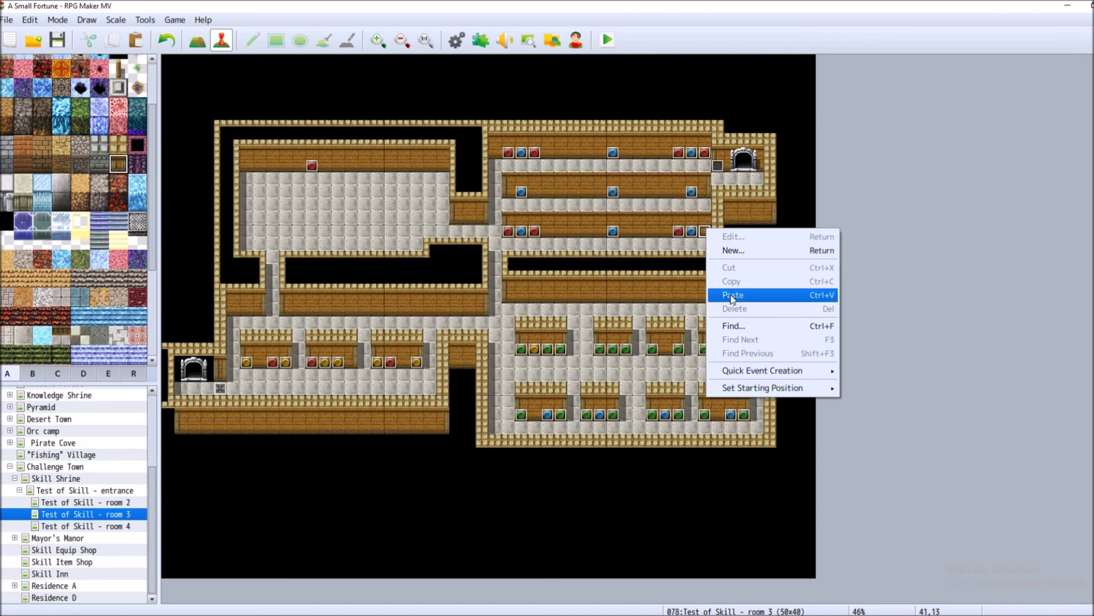
pyautogui.click(733, 296)
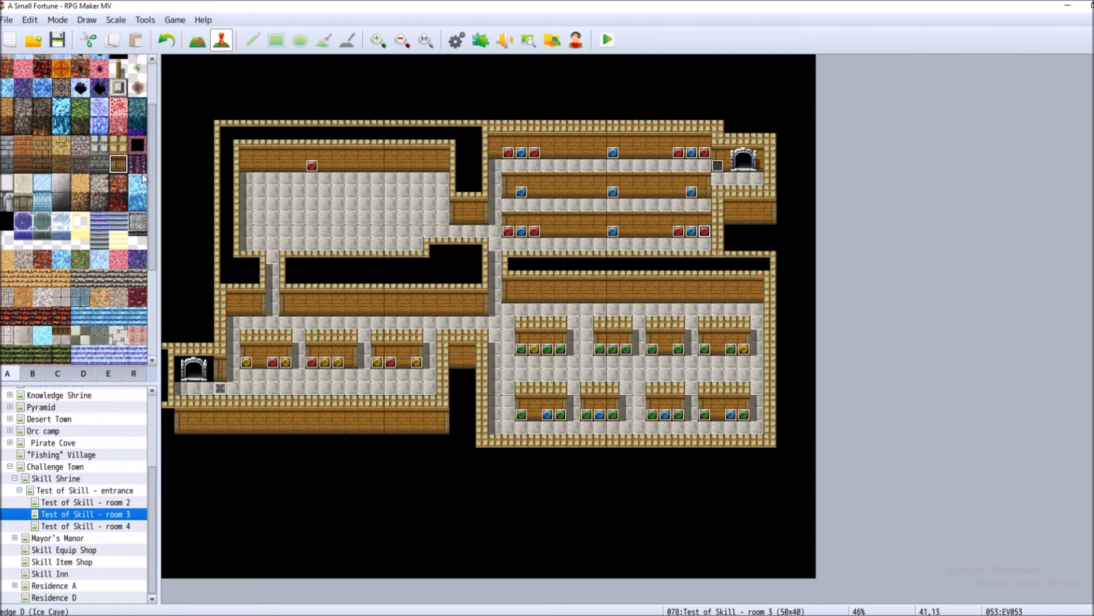
# Paint five 2x2 wooden wall blocks in the upper-left room, three in an upper row and two in a lower row.
pyautogui.press('F5')
pyautogui.click(260, 197)
pyautogui.moveTo(260, 200)
pyautogui.mouseDown()
pyautogui.moveTo(272, 203)
pyautogui.moveTo(273, 192)
pyautogui.mouseUp()
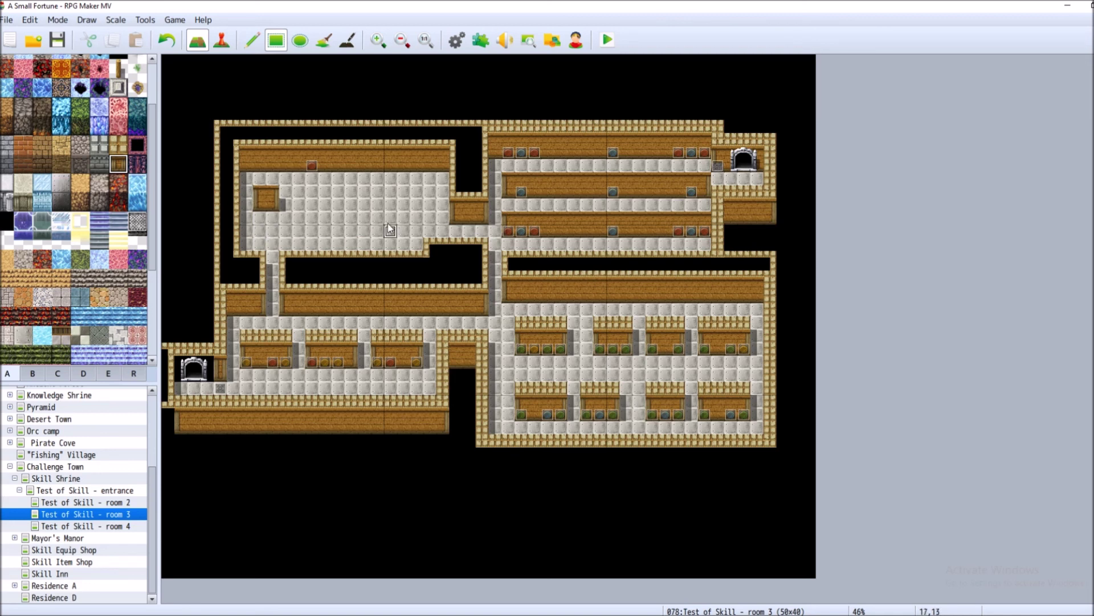
pyautogui.moveTo(404, 194)
pyautogui.mouseDown()
pyautogui.moveTo(416, 206)
pyautogui.moveTo(388, 241)
pyautogui.mouseUp()
pyautogui.click(285, 230)
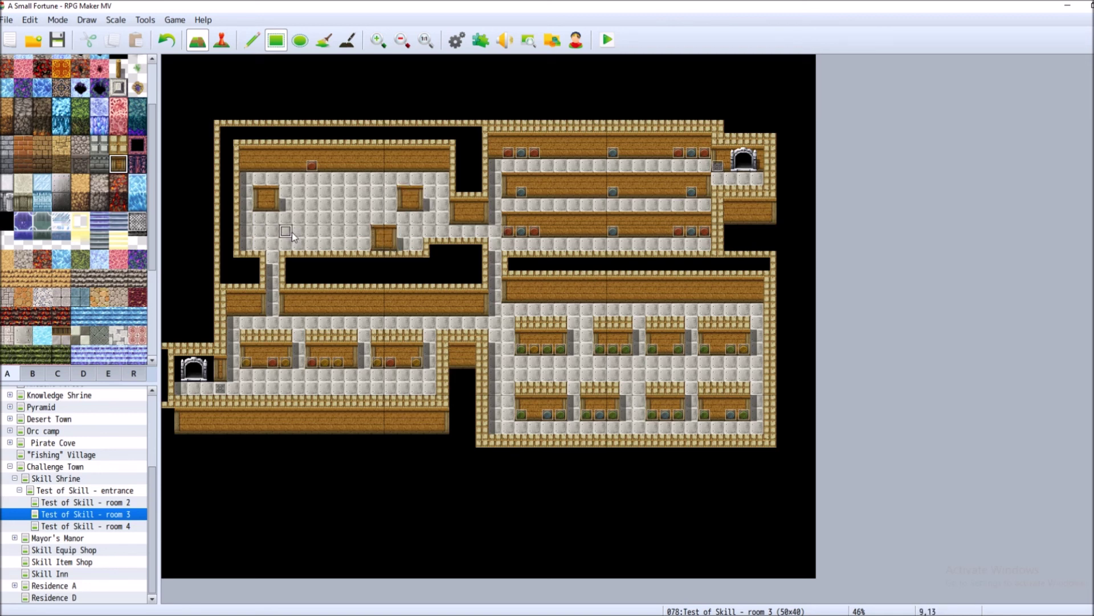
pyautogui.moveTo(301, 238); pyautogui.dragTo(301, 246)
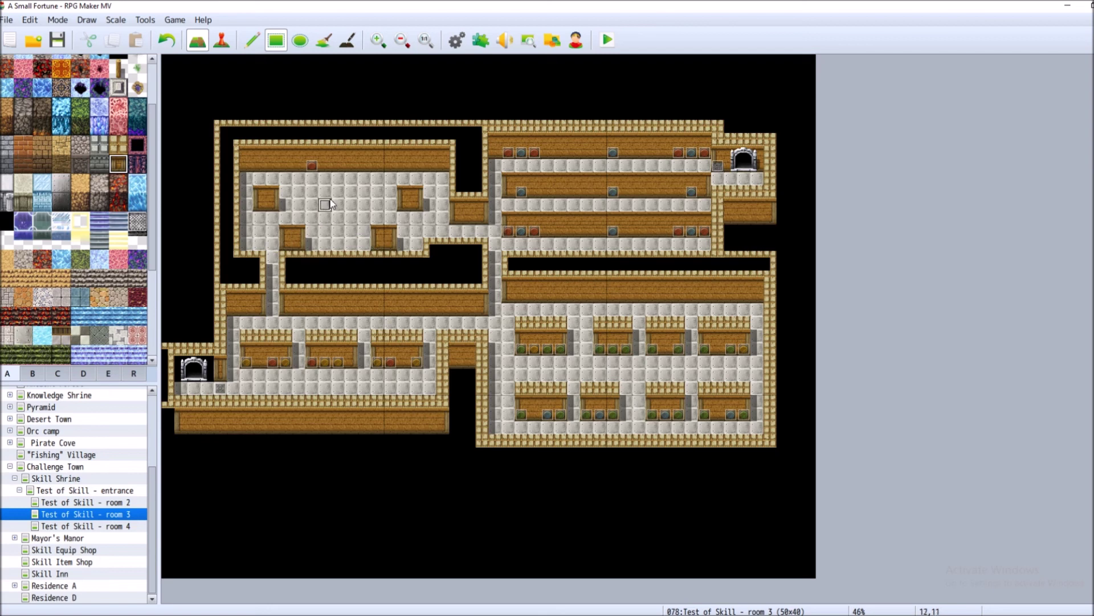
pyautogui.moveTo(338, 194); pyautogui.dragTo(351, 205)
# View the Test of Skill - room 4 map and return to room 3.
pyautogui.click(117, 525)
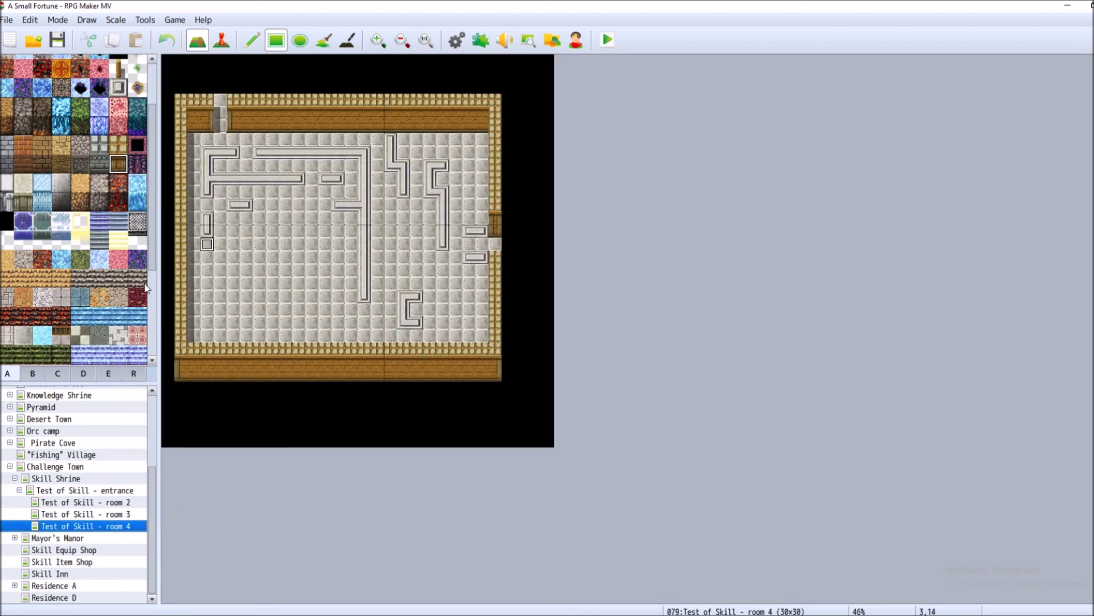
pyautogui.click(124, 515)
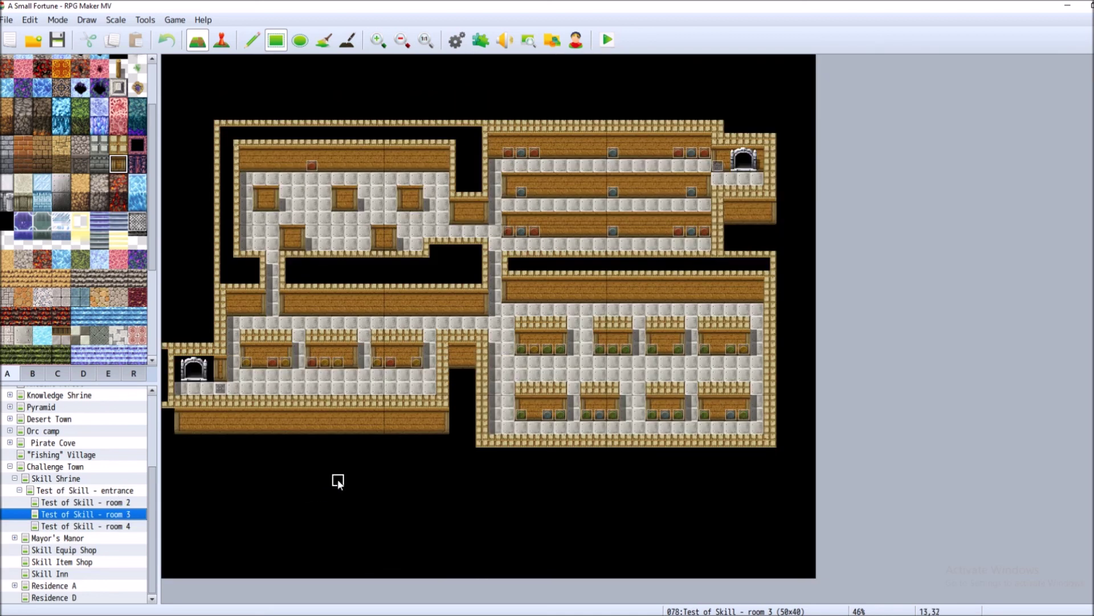